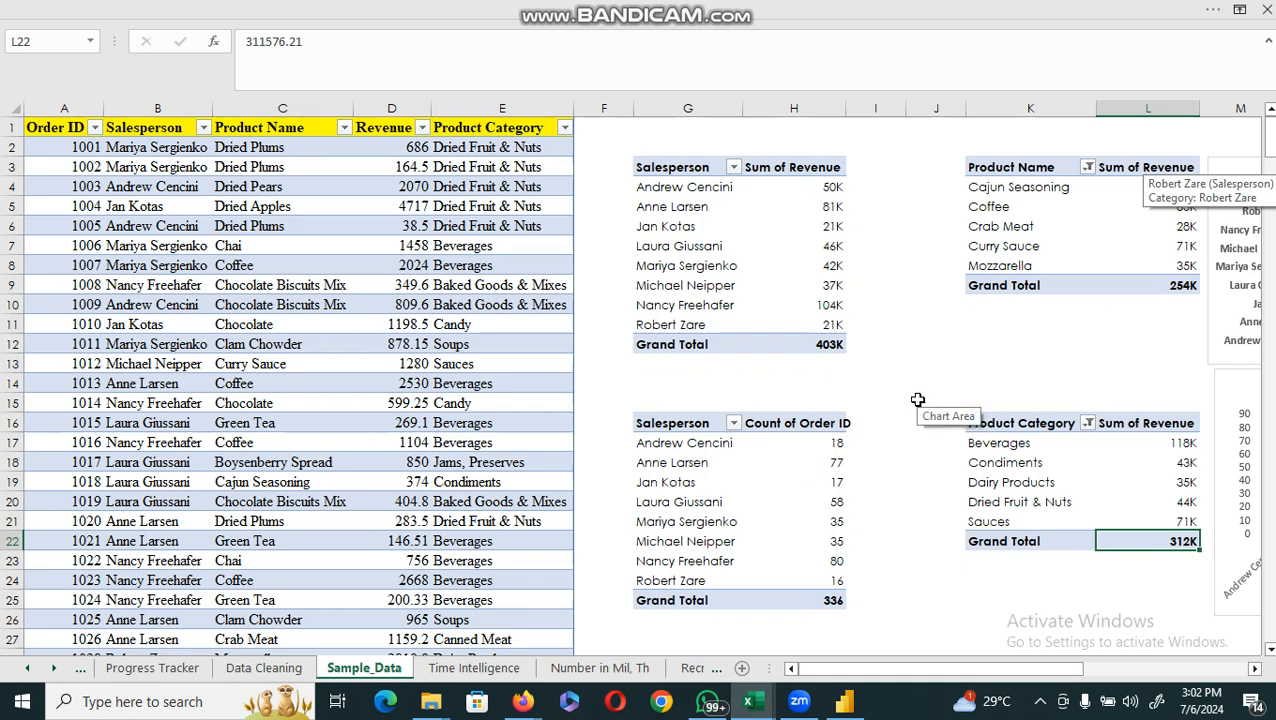
Auto-fit the width of column H and review the pivot table of revenue by salesperson against the source data
{"action": "double_click", "coordinate": [849, 106]}
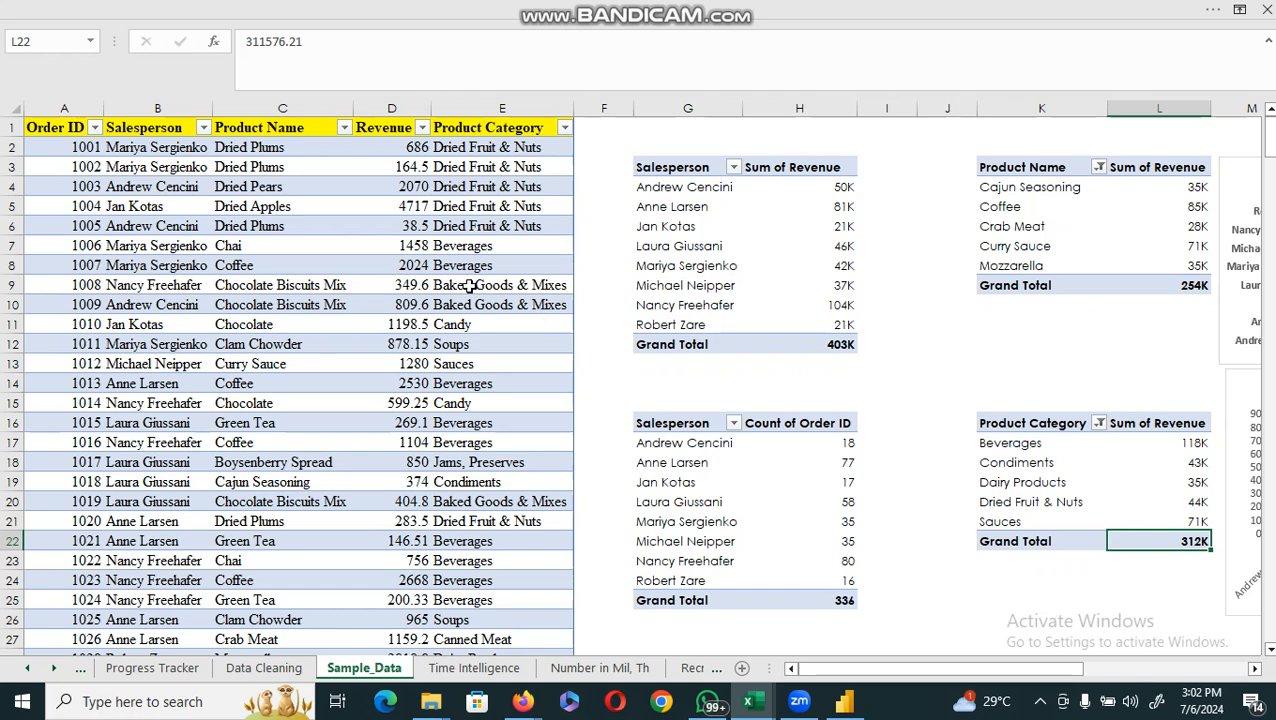
{"action": "left_click", "coordinate": [689, 210]}
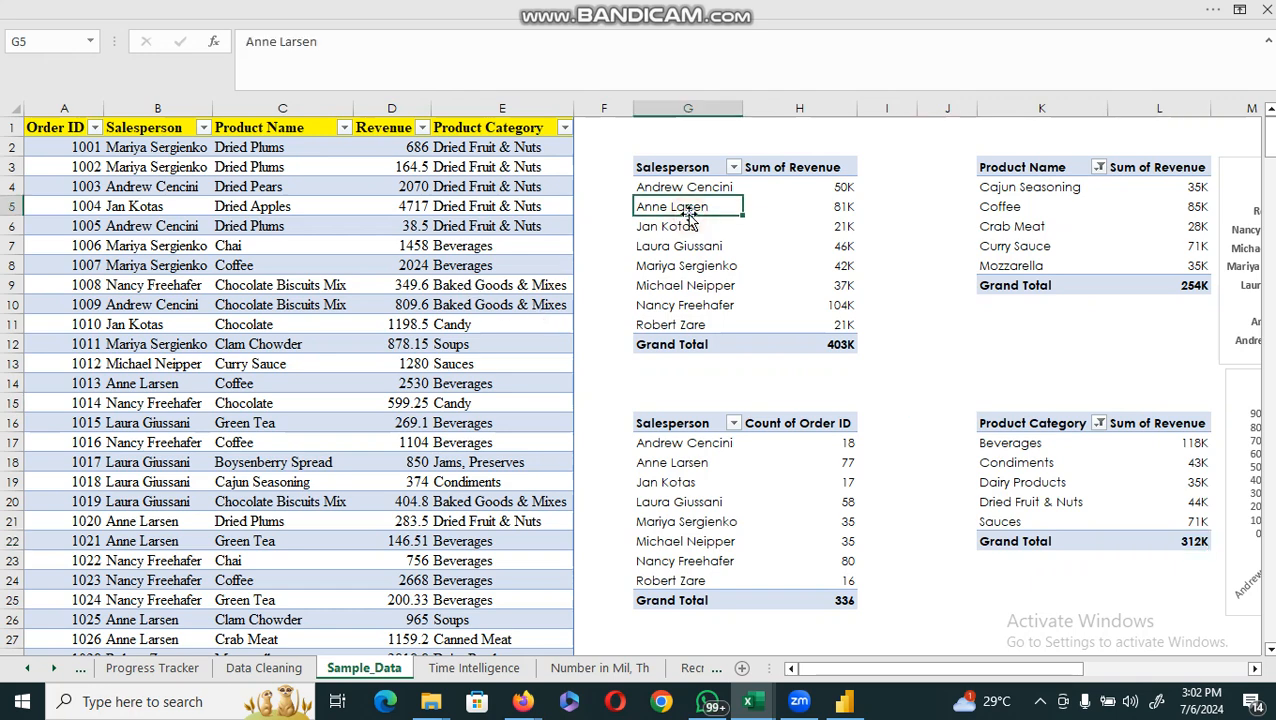
{"action": "left_click", "coordinate": [240, 238]}
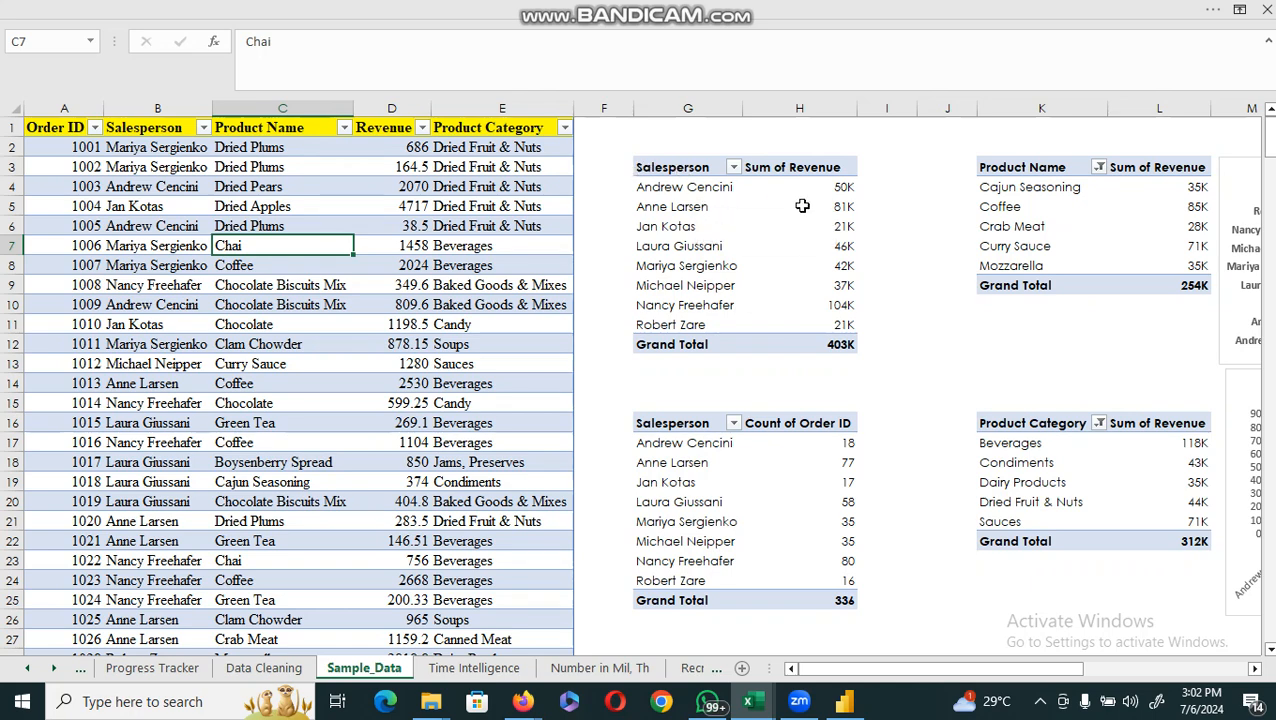
{"action": "left_click", "coordinate": [735, 226]}
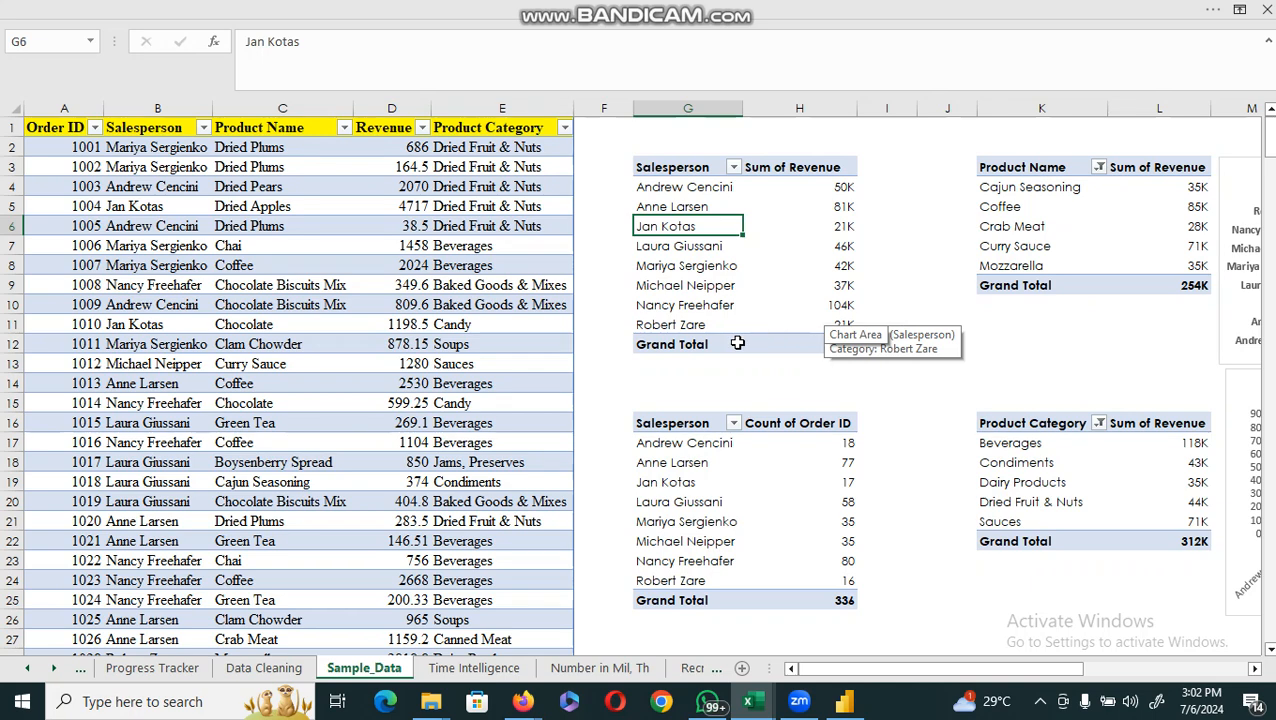
{"action": "left_click", "coordinate": [831, 343]}
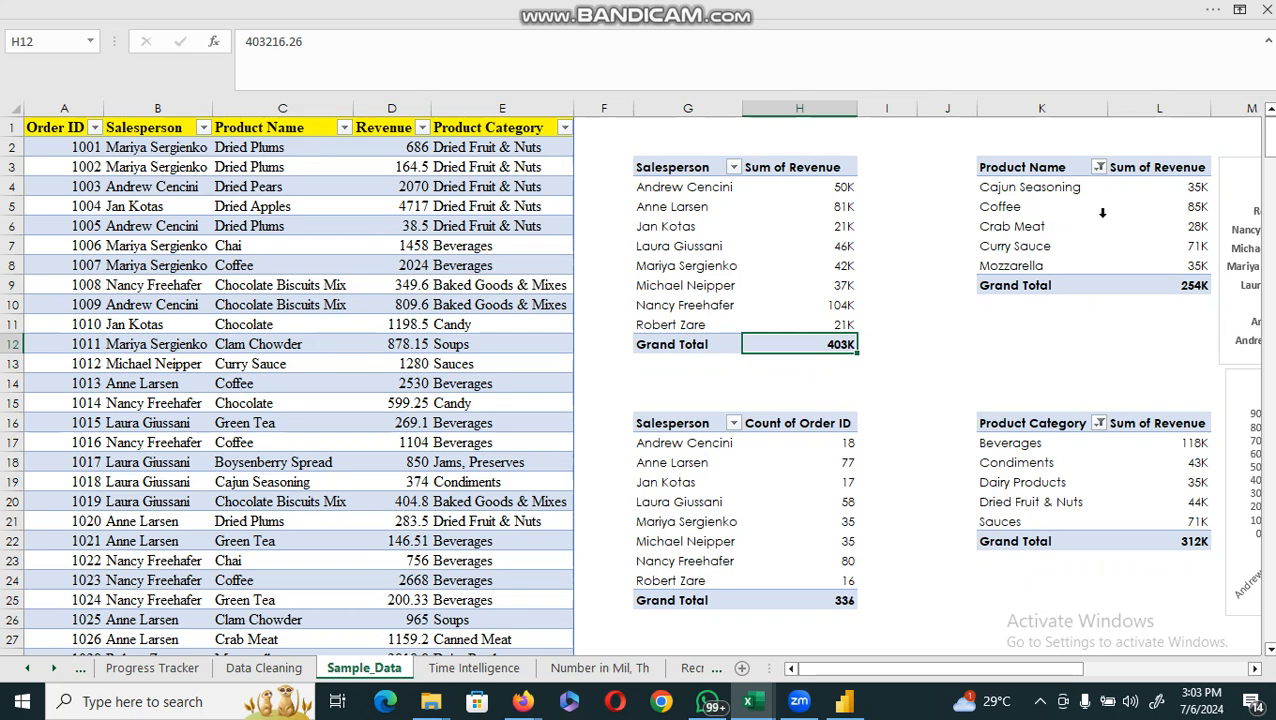
Examine the order count, product name and product category pivot tables and the four pivot charts beside them
{"action": "left_click", "coordinate": [1255, 669]}
{"action": "left_click", "coordinate": [1255, 669]}
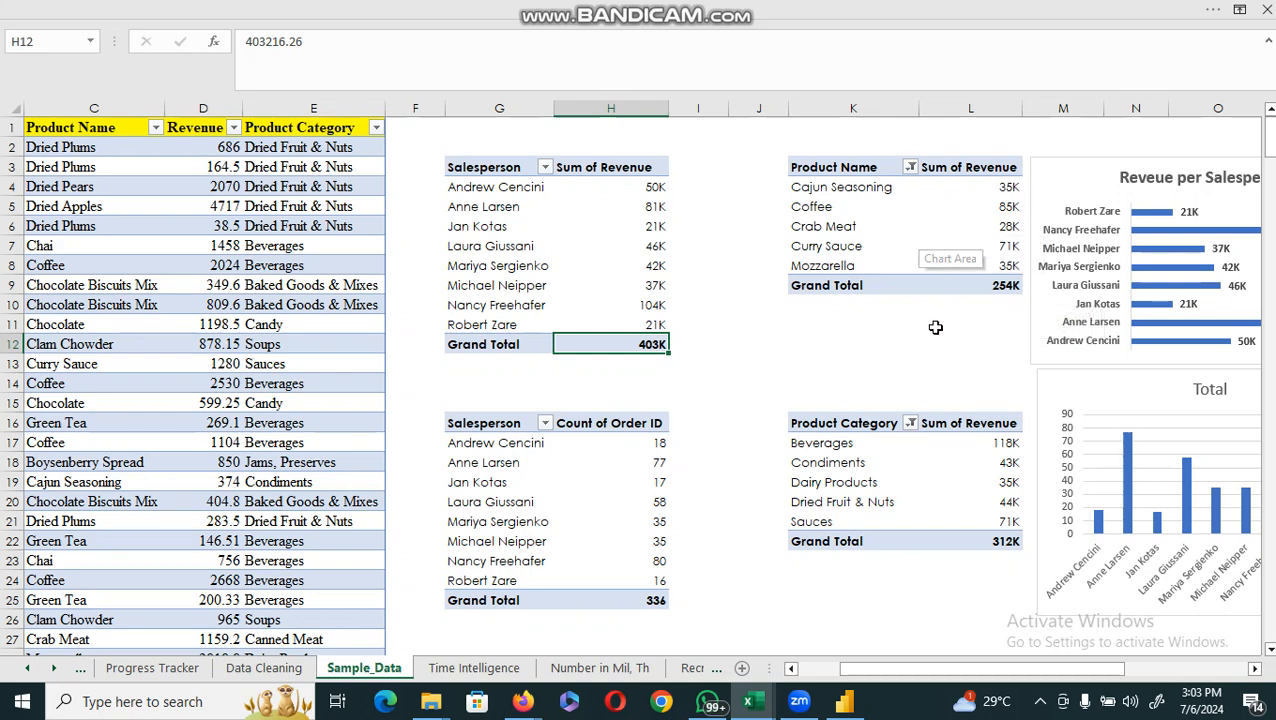
{"action": "left_click", "coordinate": [590, 458]}
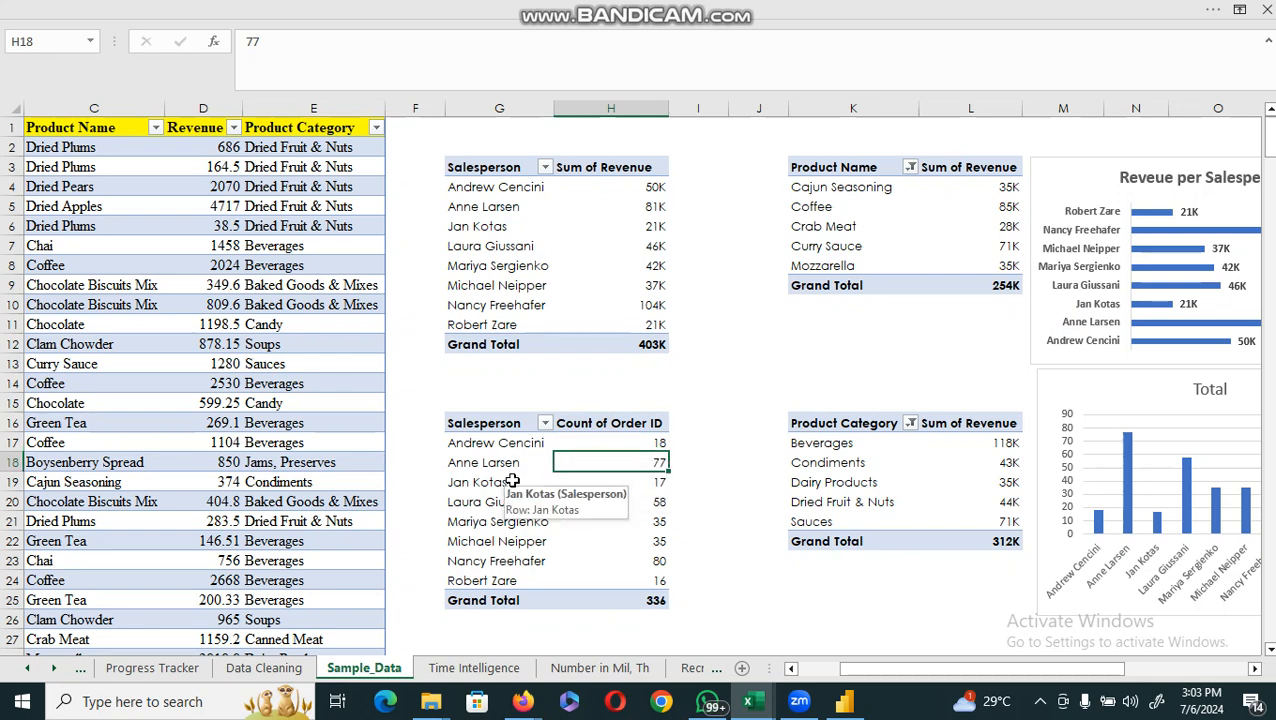
{"action": "left_click", "coordinate": [864, 455]}
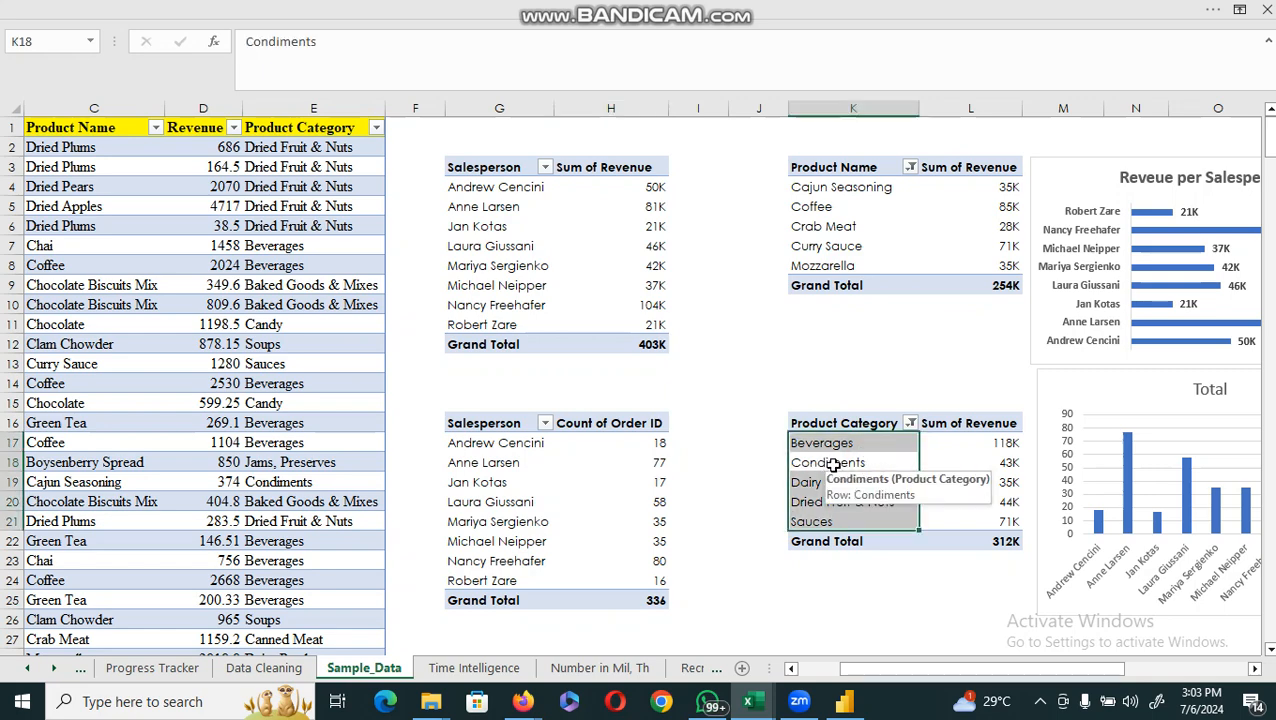
{"action": "left_click", "coordinate": [833, 465]}
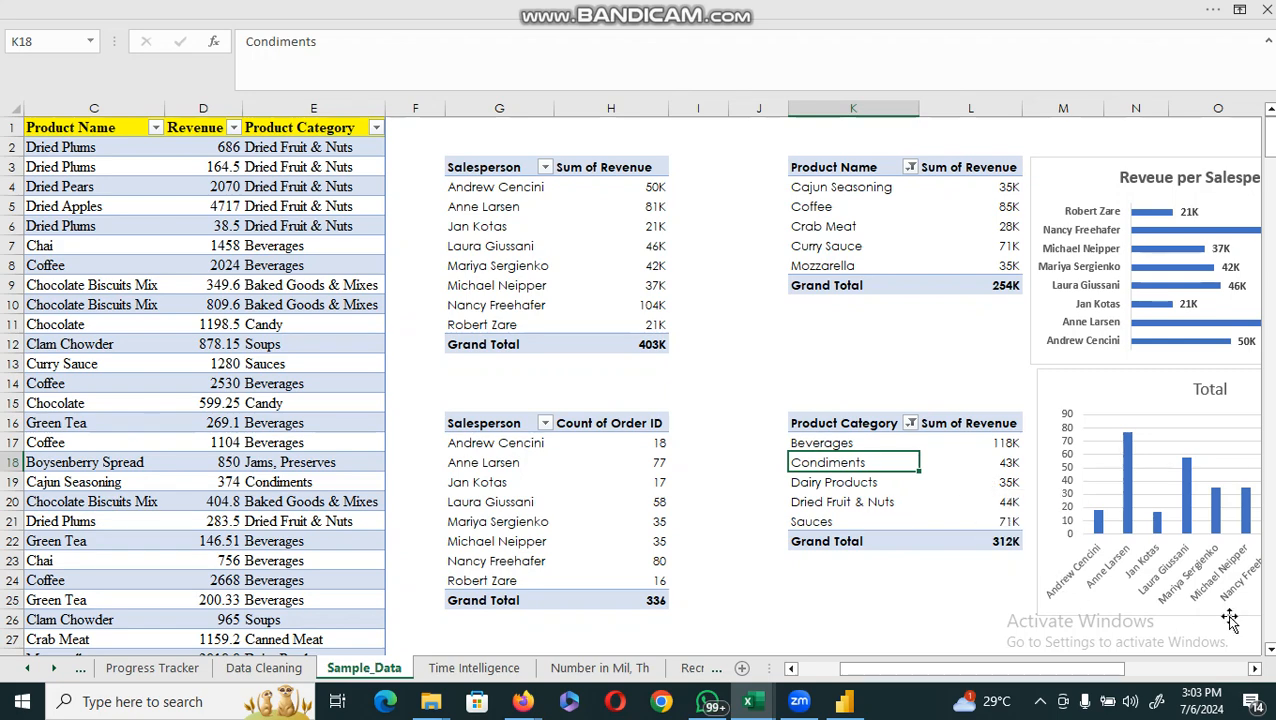
{"action": "left_click", "coordinate": [1255, 668]}
{"action": "left_click", "coordinate": [1255, 668]}
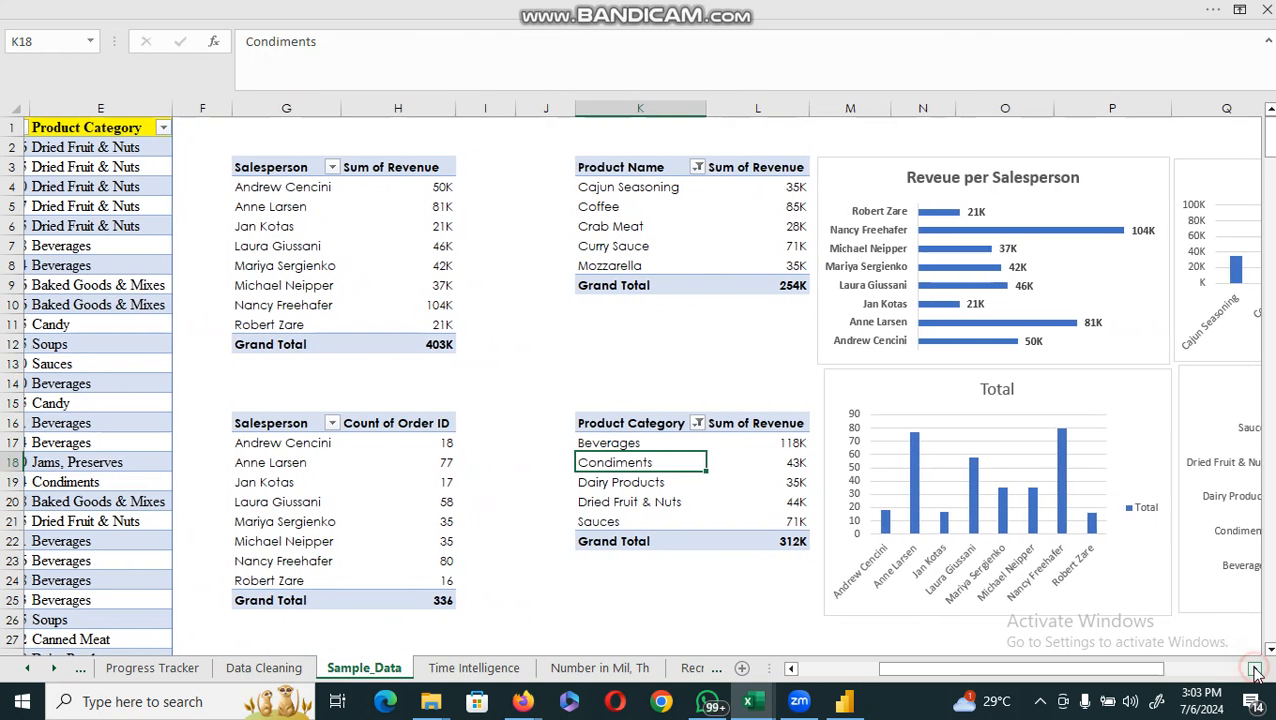
{"action": "left_click", "coordinate": [1255, 668]}
{"action": "left_click", "coordinate": [1255, 668]}
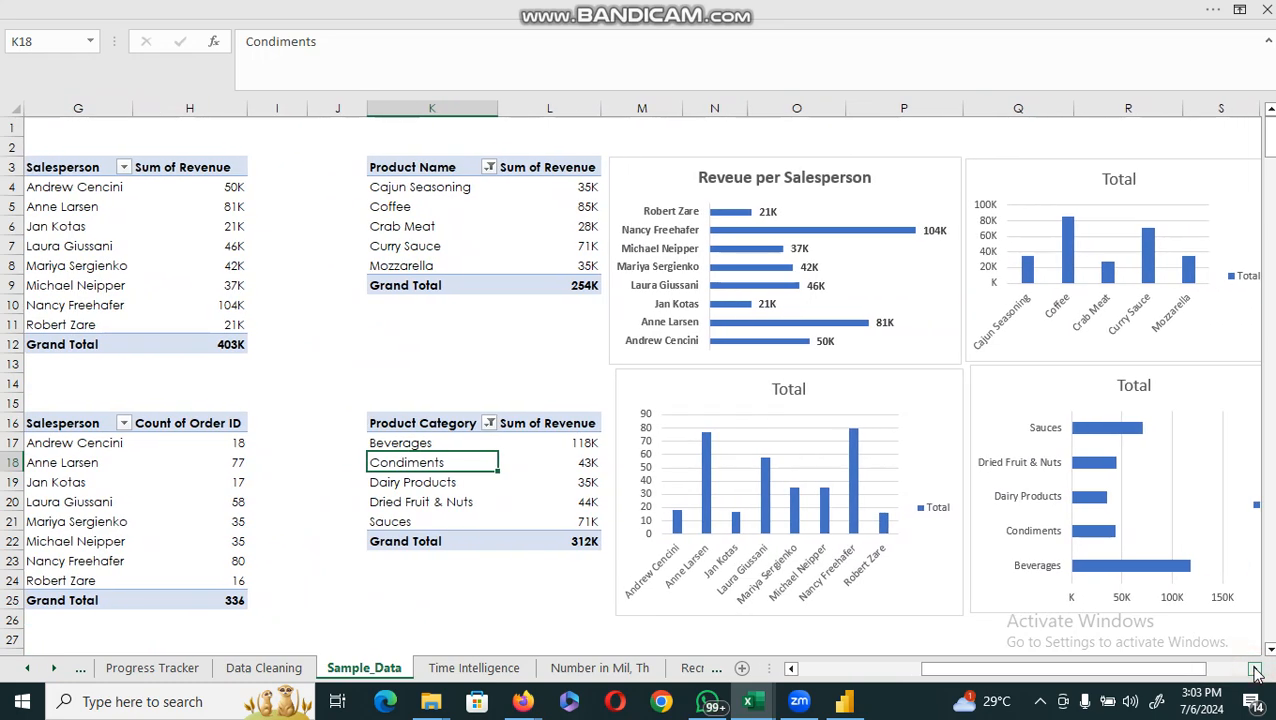
{"action": "left_click", "coordinate": [1255, 668]}
{"action": "left_click", "coordinate": [1255, 668]}
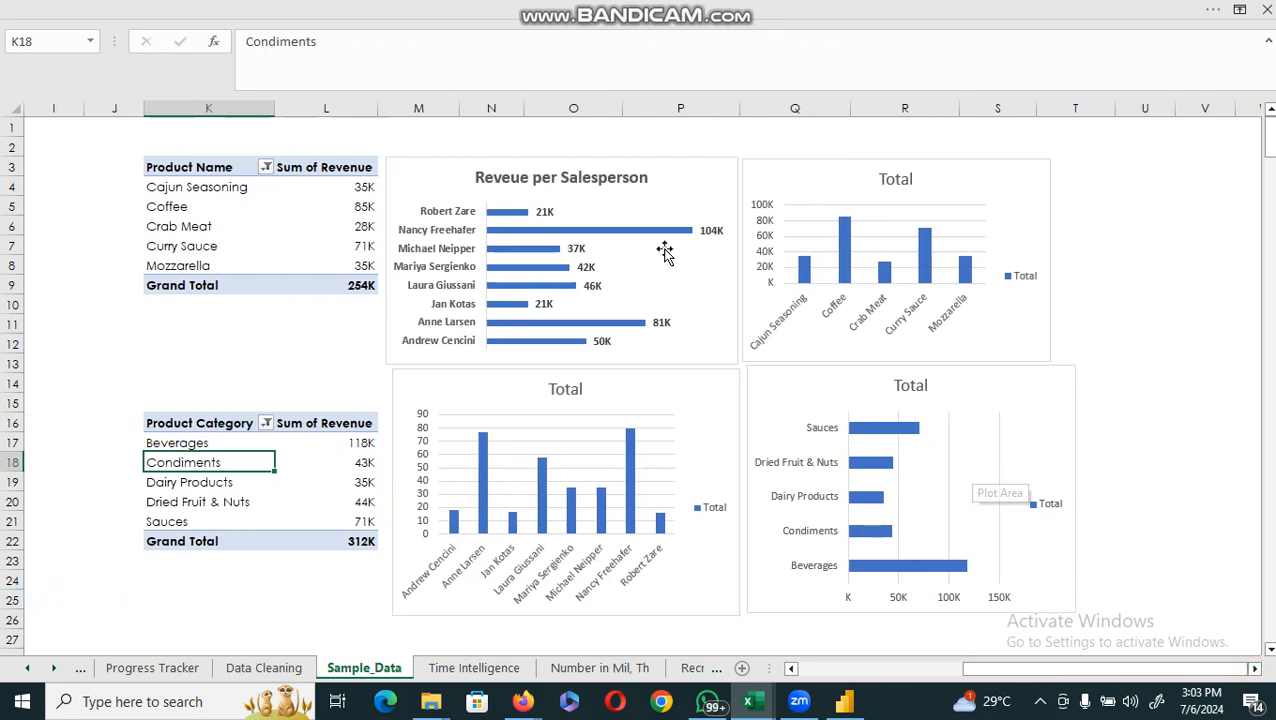
Extend the upper edges of the revenue per salesperson chart and the product name chart slightly upward
{"action": "left_click", "coordinate": [681, 160]}
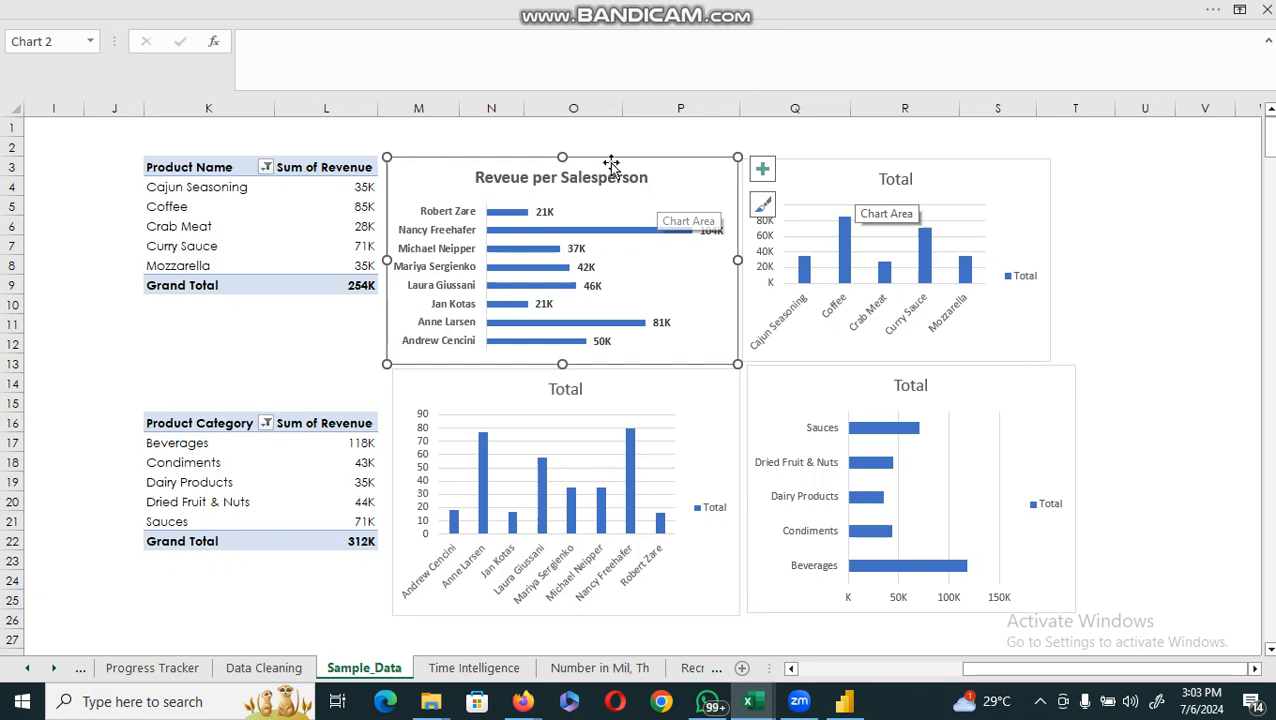
{"action": "left_click_drag", "start_coordinate": [562, 155], "coordinate": [560, 147]}
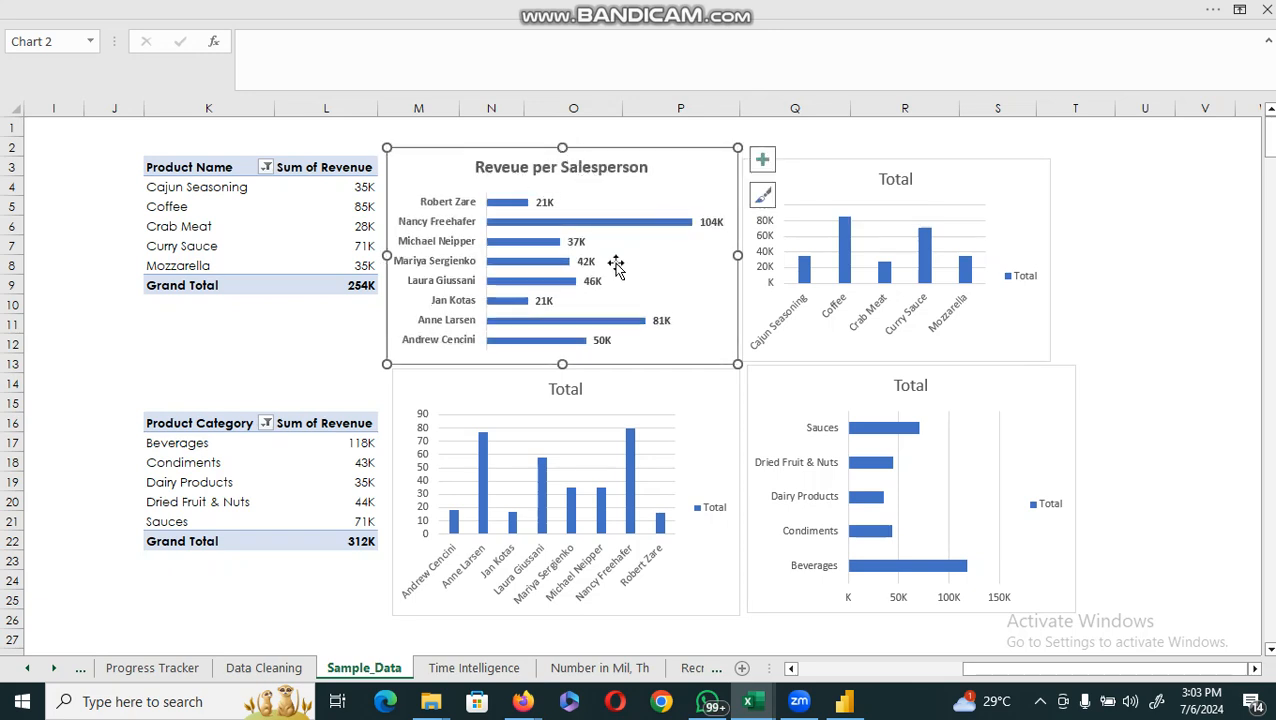
{"action": "left_click", "coordinate": [955, 163]}
{"action": "left_click_drag", "start_coordinate": [896, 160], "coordinate": [896, 153]}
Format the product name chart's category axis labels as bold with font size 10.5
{"action": "left_click", "coordinate": [882, 315]}
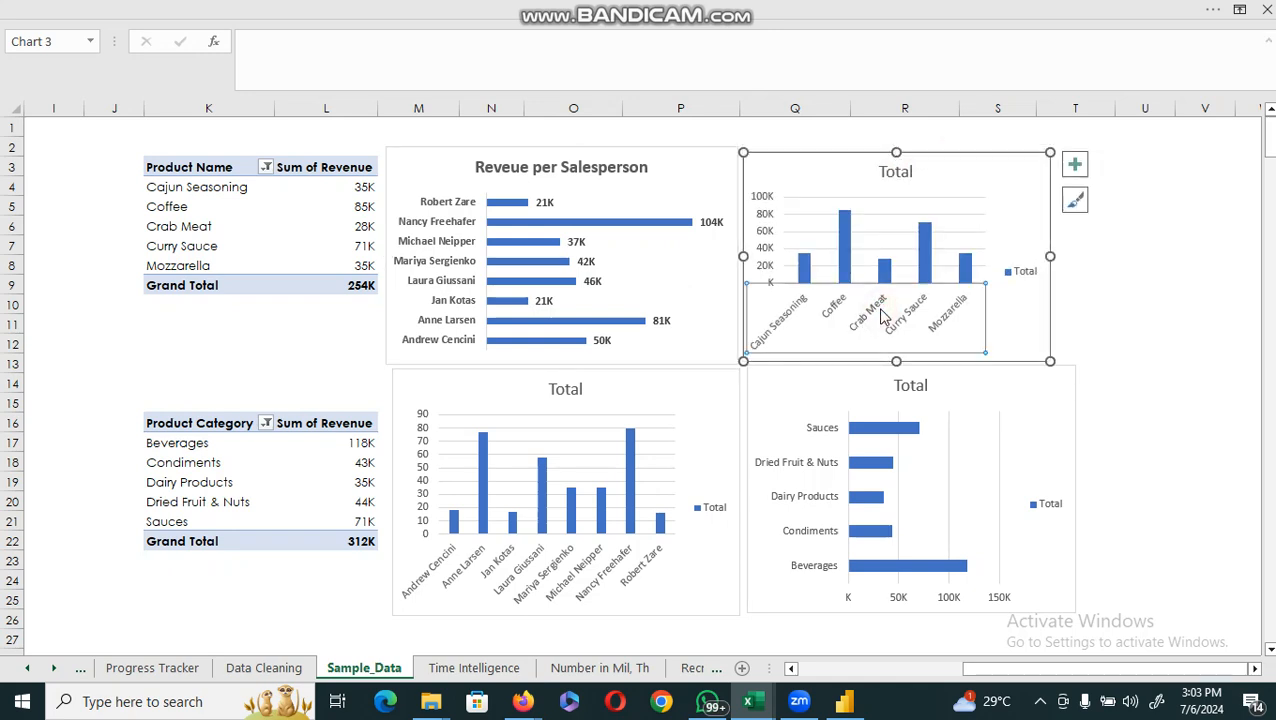
{"action": "key", "text": "ctrl+b"}
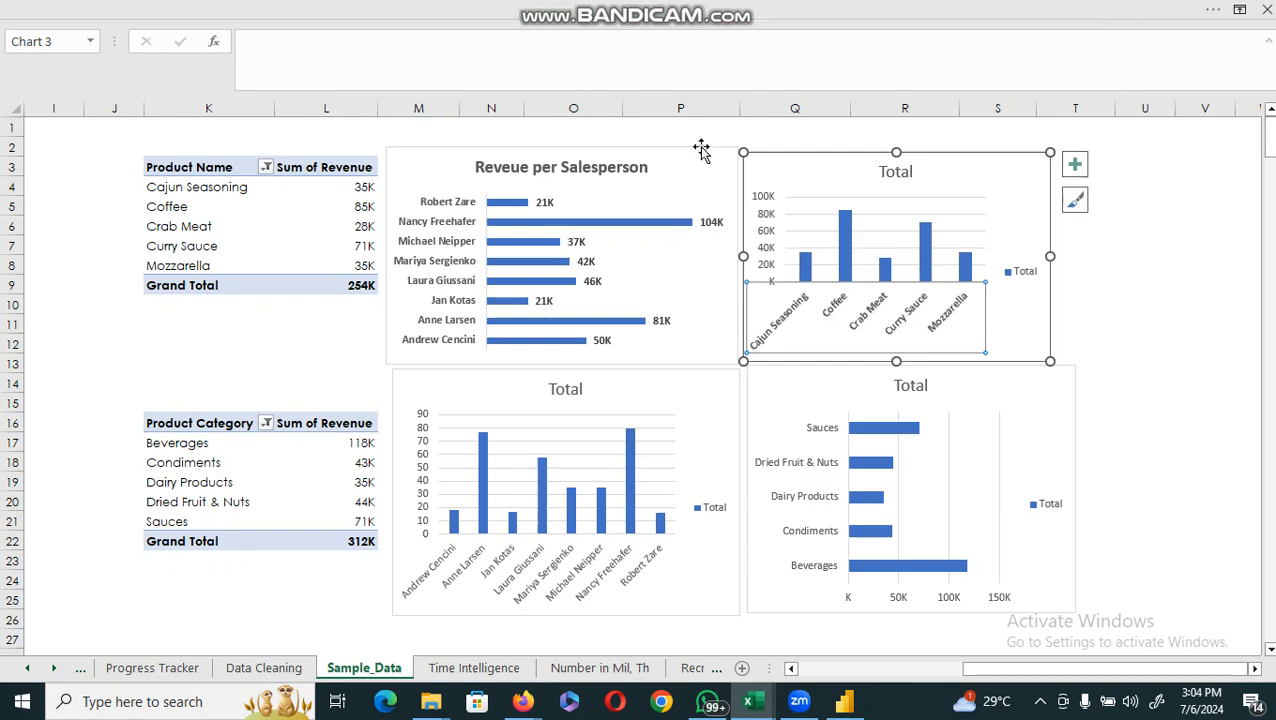
{"action": "left_click", "coordinate": [1216, 12]}
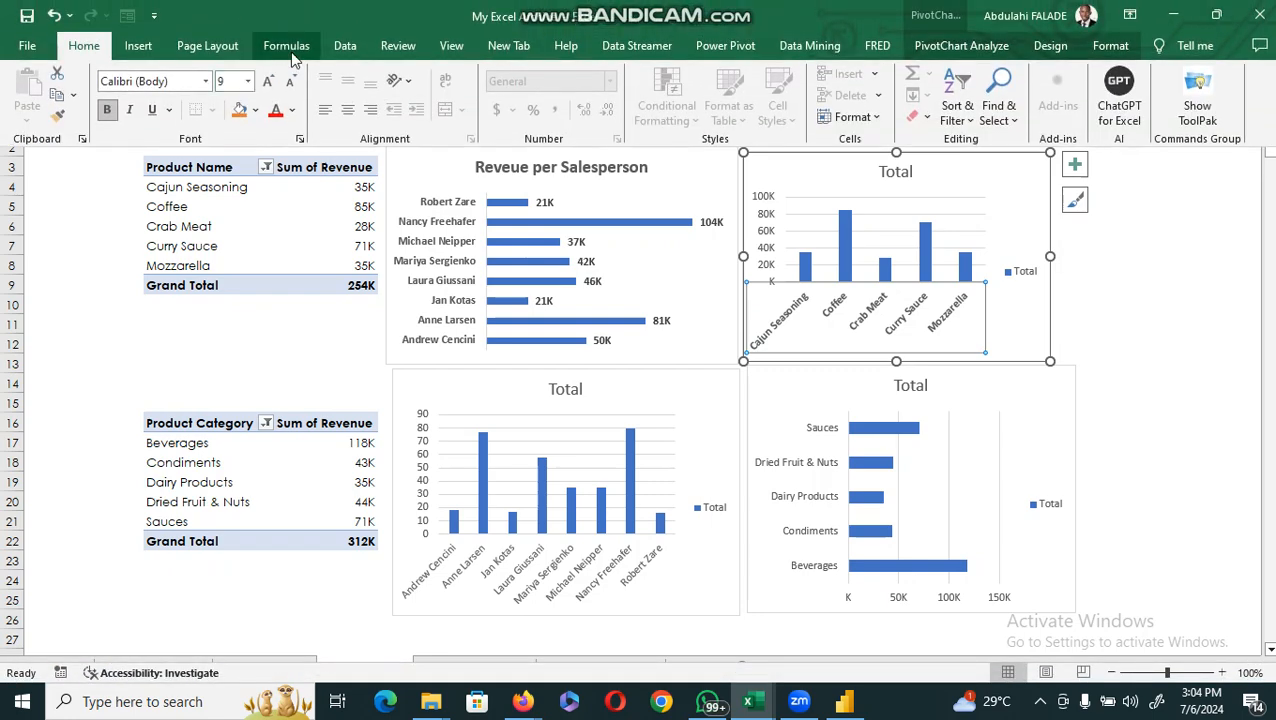
{"action": "left_click", "coordinate": [272, 80]}
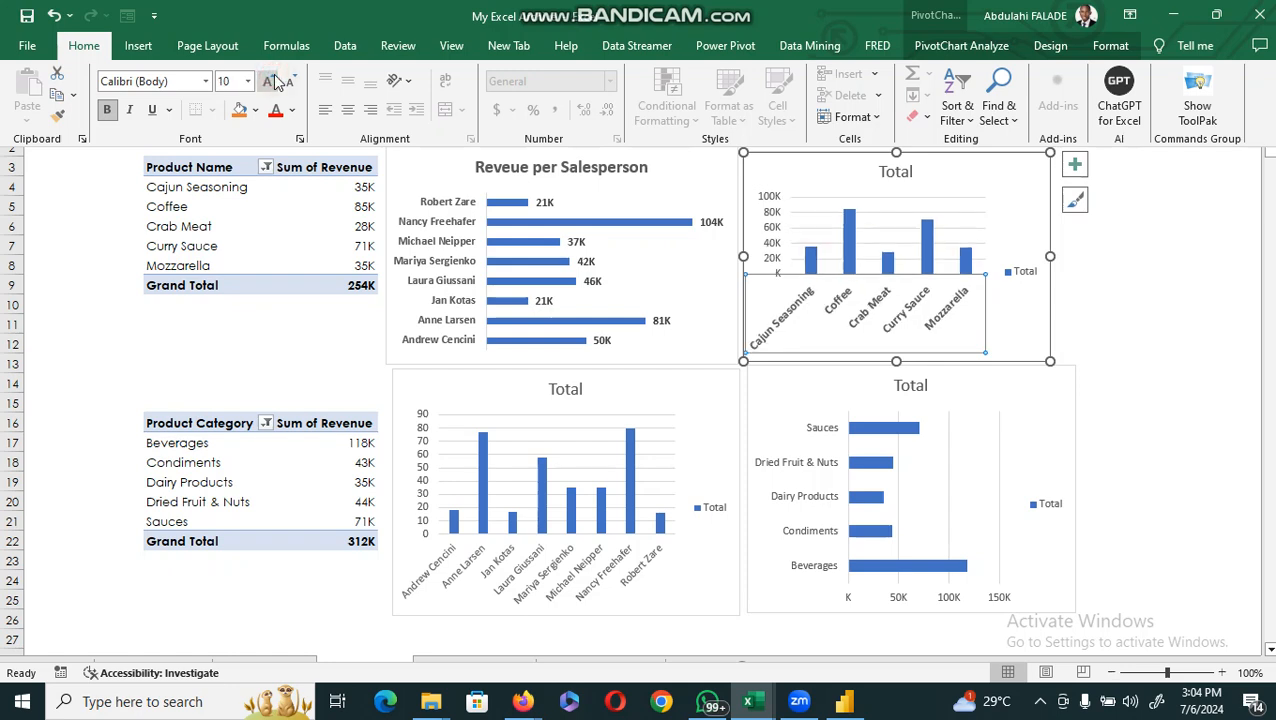
{"action": "left_click", "coordinate": [272, 80]}
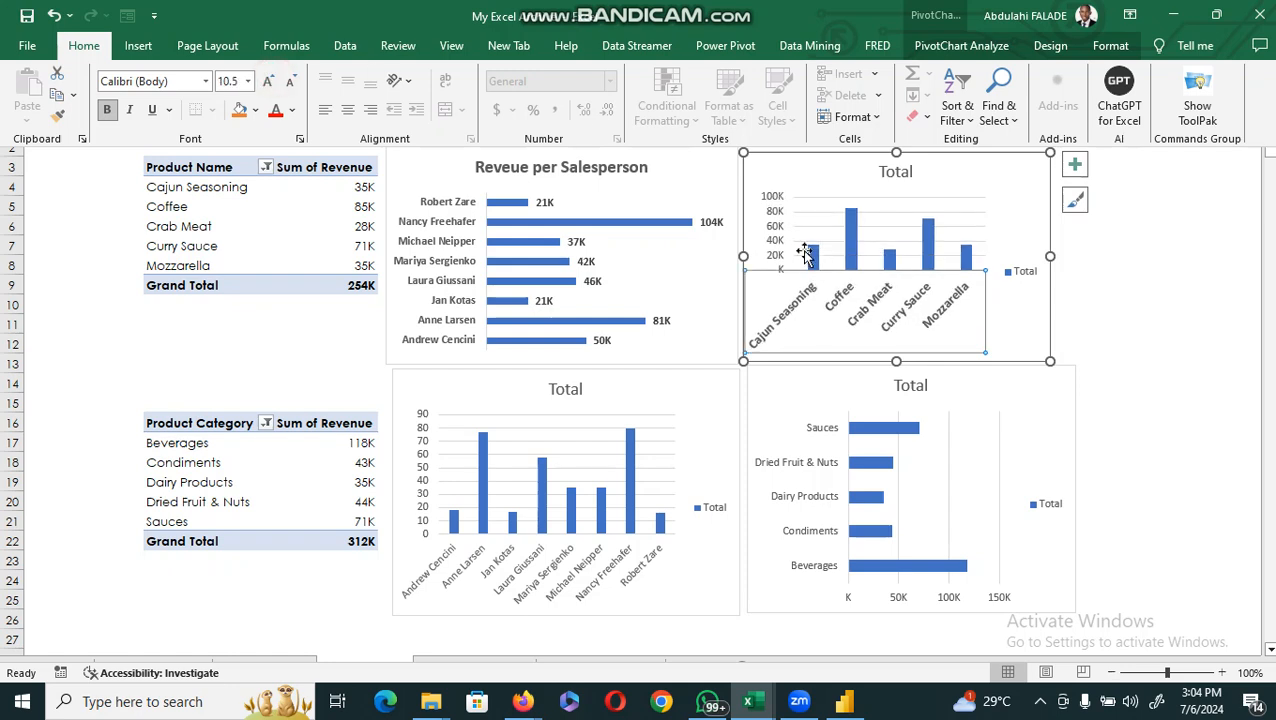
Delete the legend and the vertical value axis from the product name chart
{"action": "left_click", "coordinate": [1028, 280]}
{"action": "left_click", "coordinate": [1028, 280]}
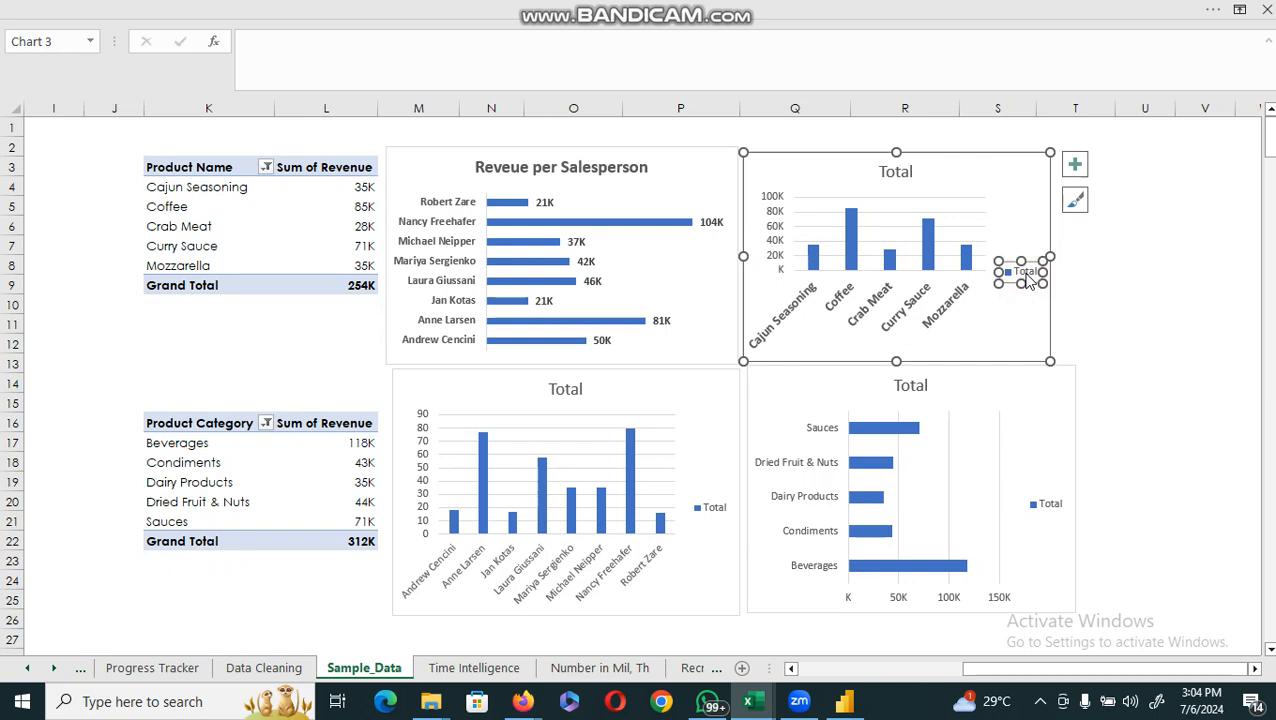
{"action": "key", "text": "Delete"}
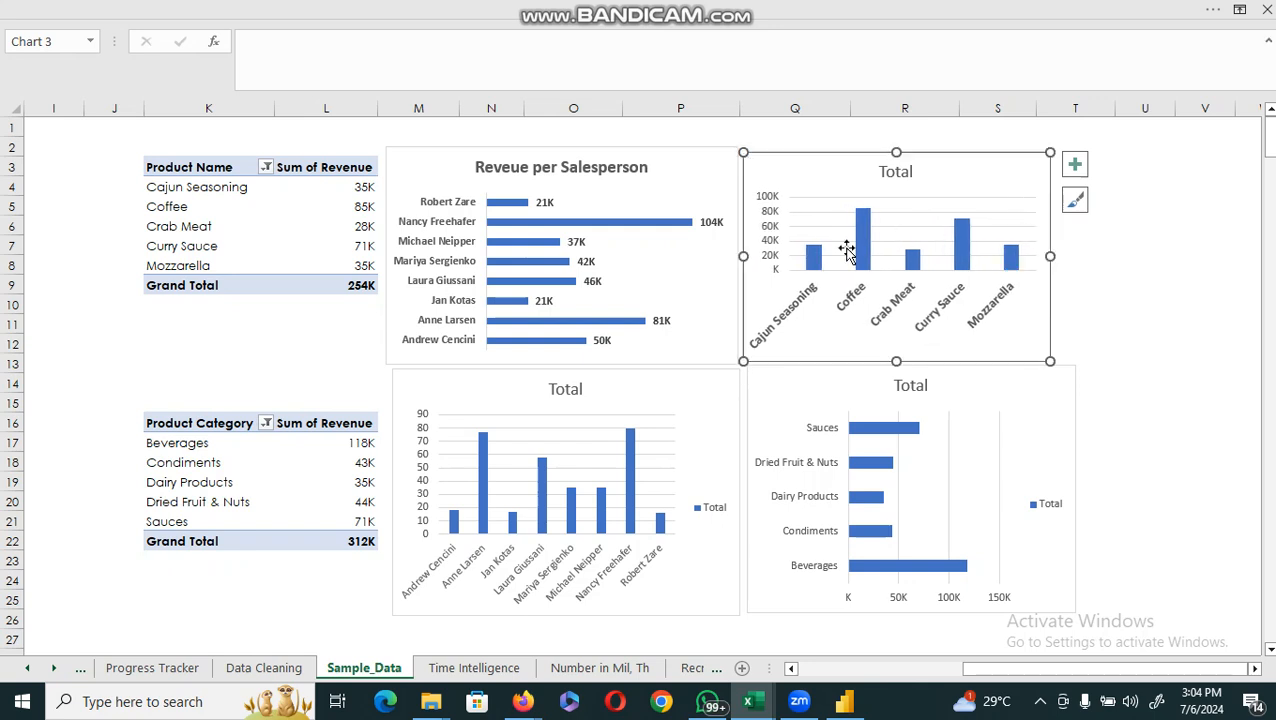
{"action": "left_click", "coordinate": [767, 258]}
{"action": "key", "text": "Delete"}
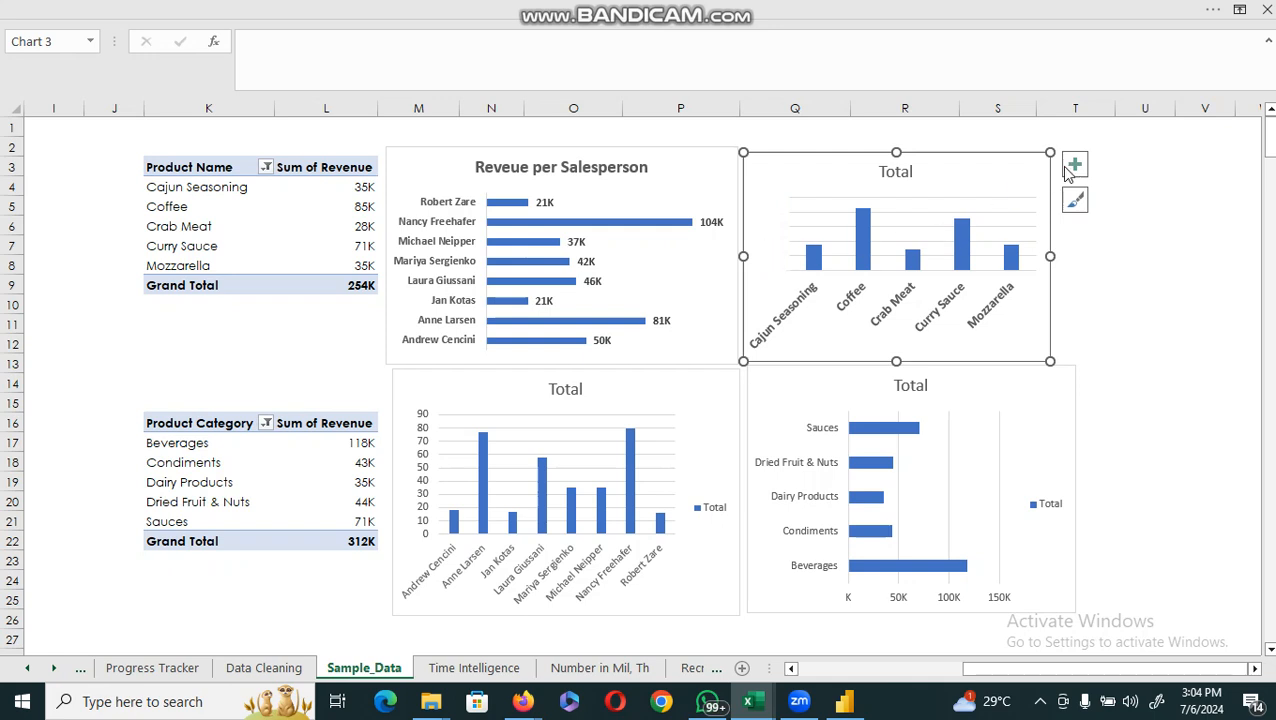
Add data labels to the product name chart and remove its gridlines
{"action": "left_click", "coordinate": [1061, 165]}
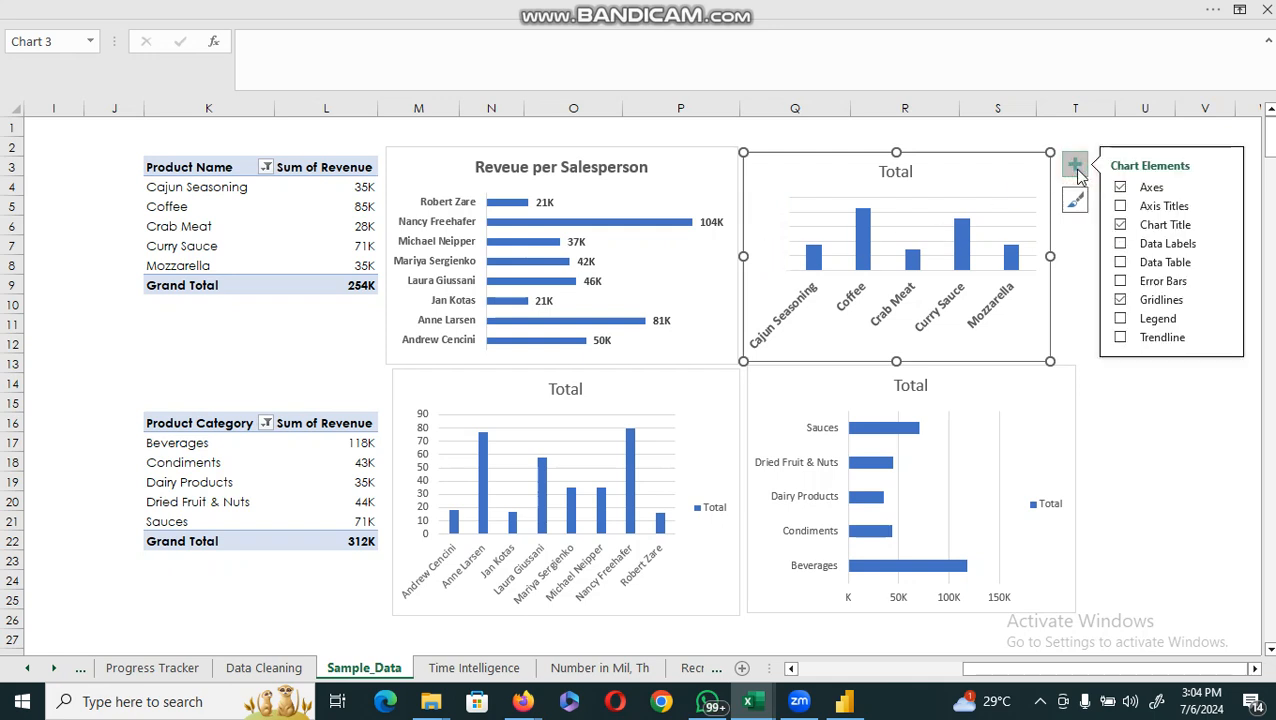
{"action": "left_click", "coordinate": [1121, 245]}
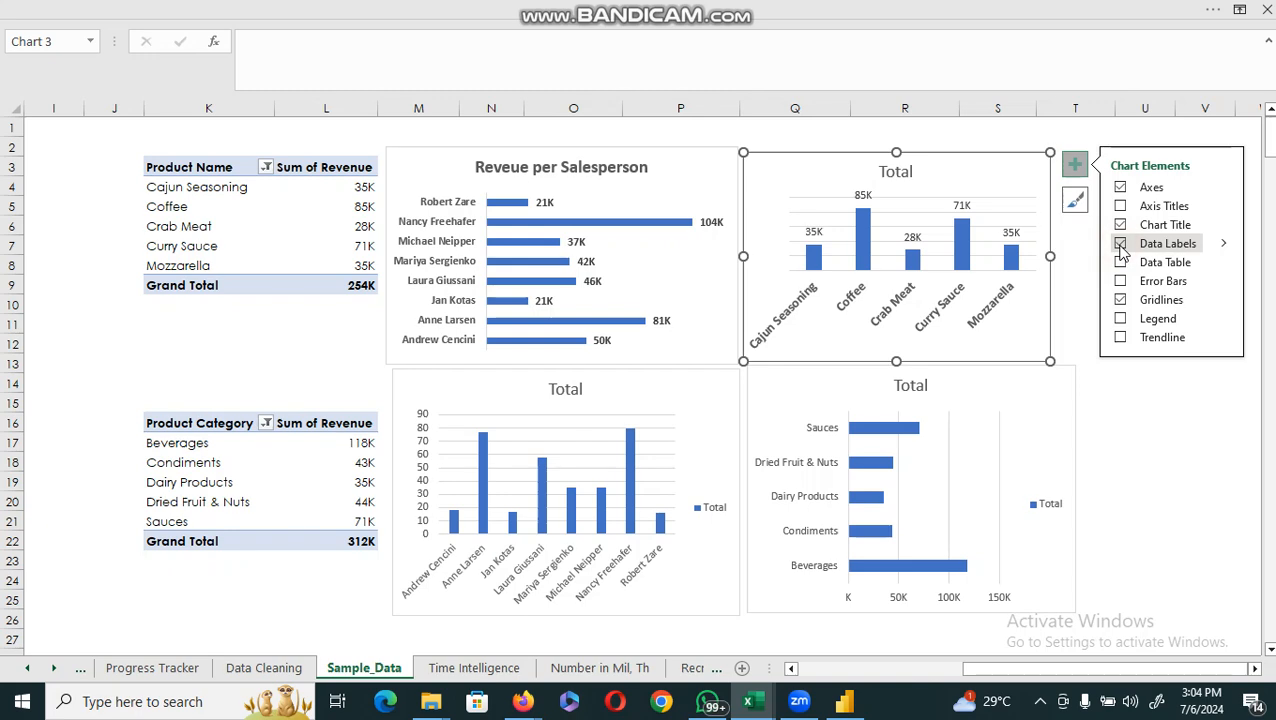
{"action": "left_click", "coordinate": [1120, 300]}
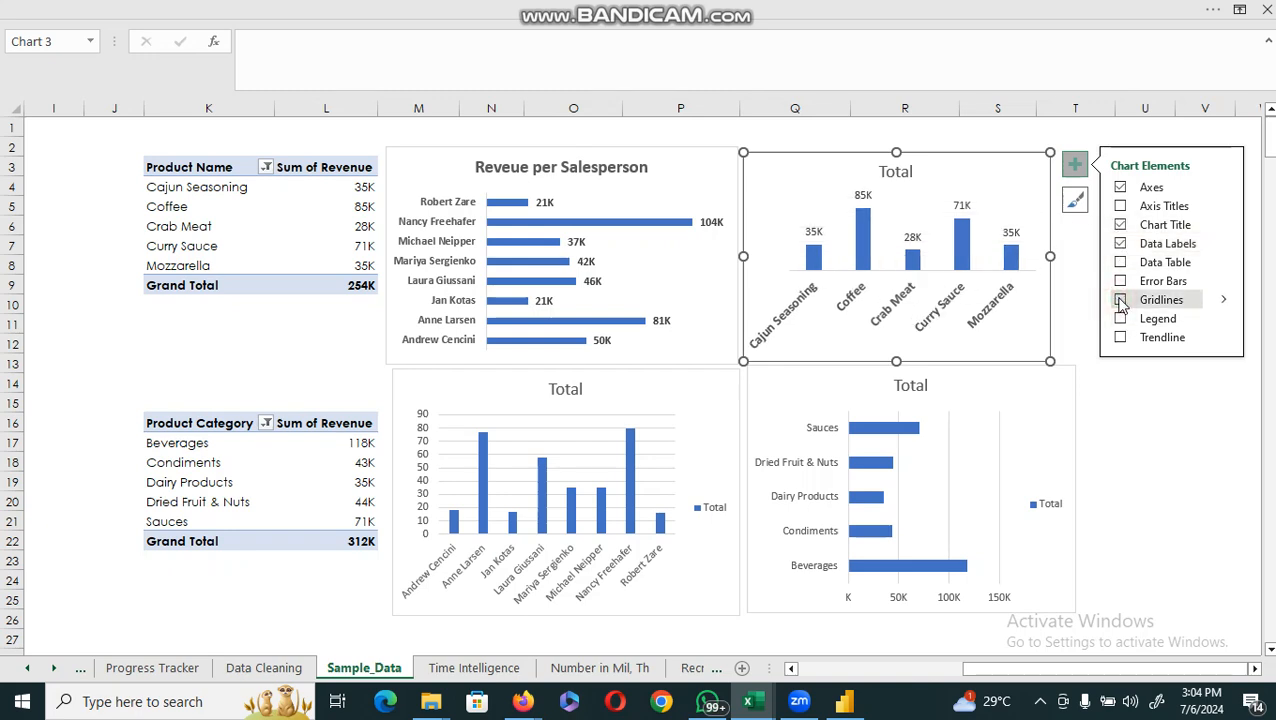
Change the product name chart's title to "Top 5 Product Name vs Revenue"
{"action": "double_click", "coordinate": [910, 176]}
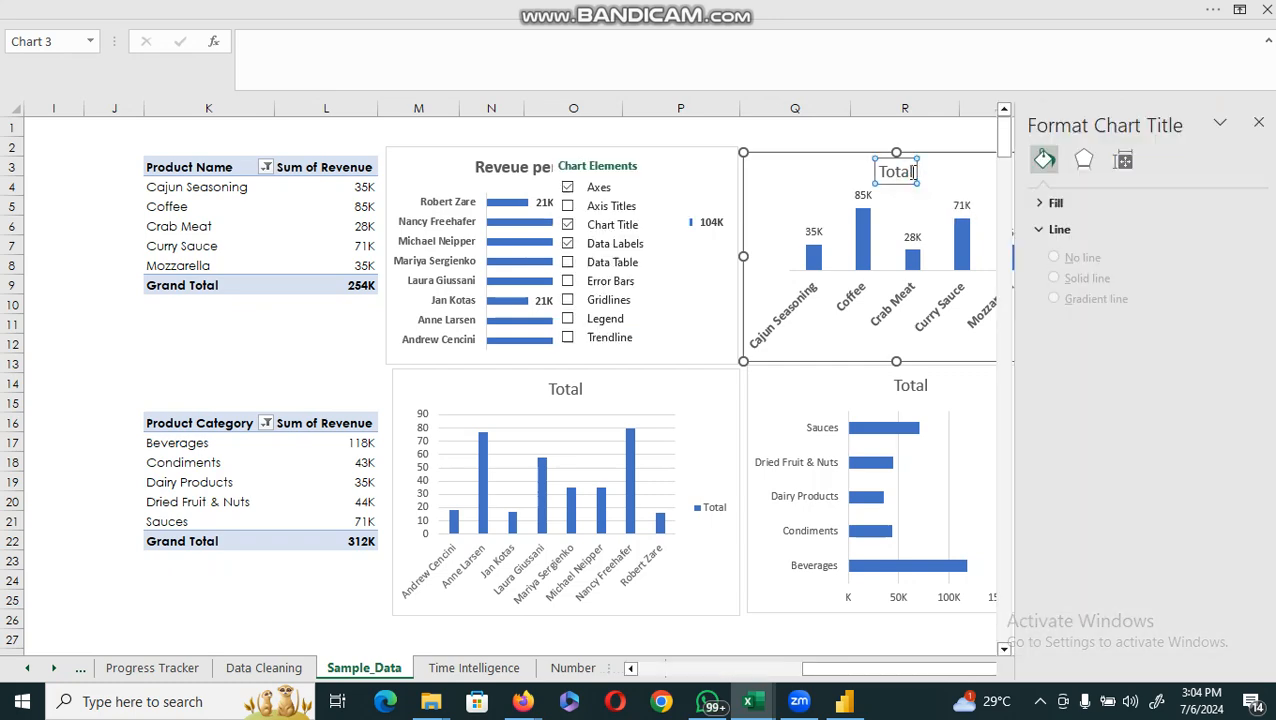
{"action": "key", "text": "BackSpace"}
{"action": "key", "text": "BackSpace"}
{"action": "key", "text": "BackSpace"}
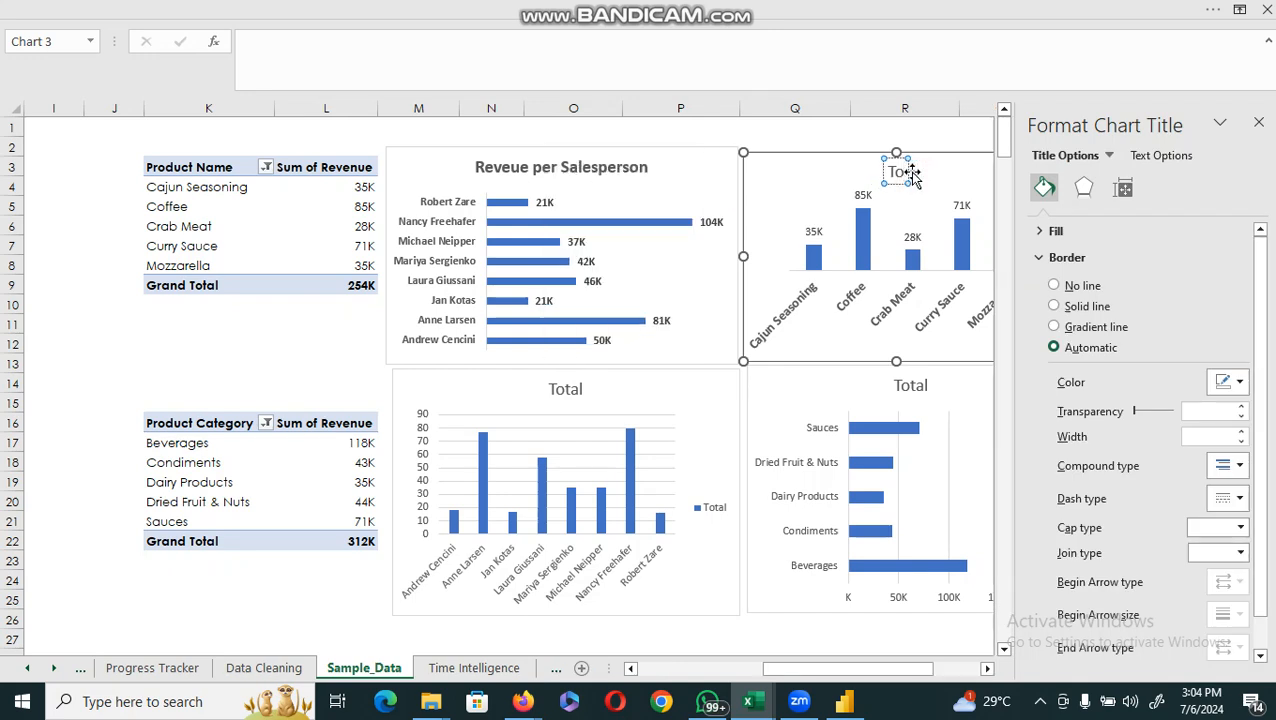
{"action": "type", "text": "p 5"}
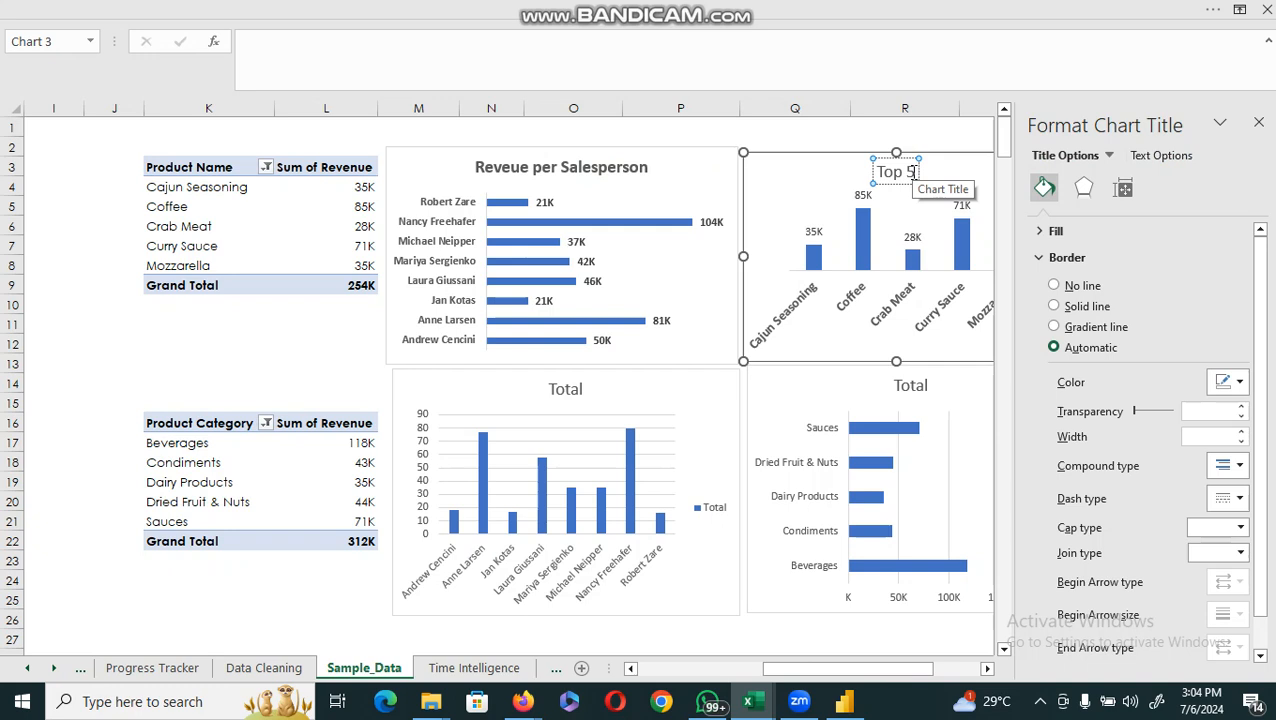
{"action": "type", "text": " Pr"}
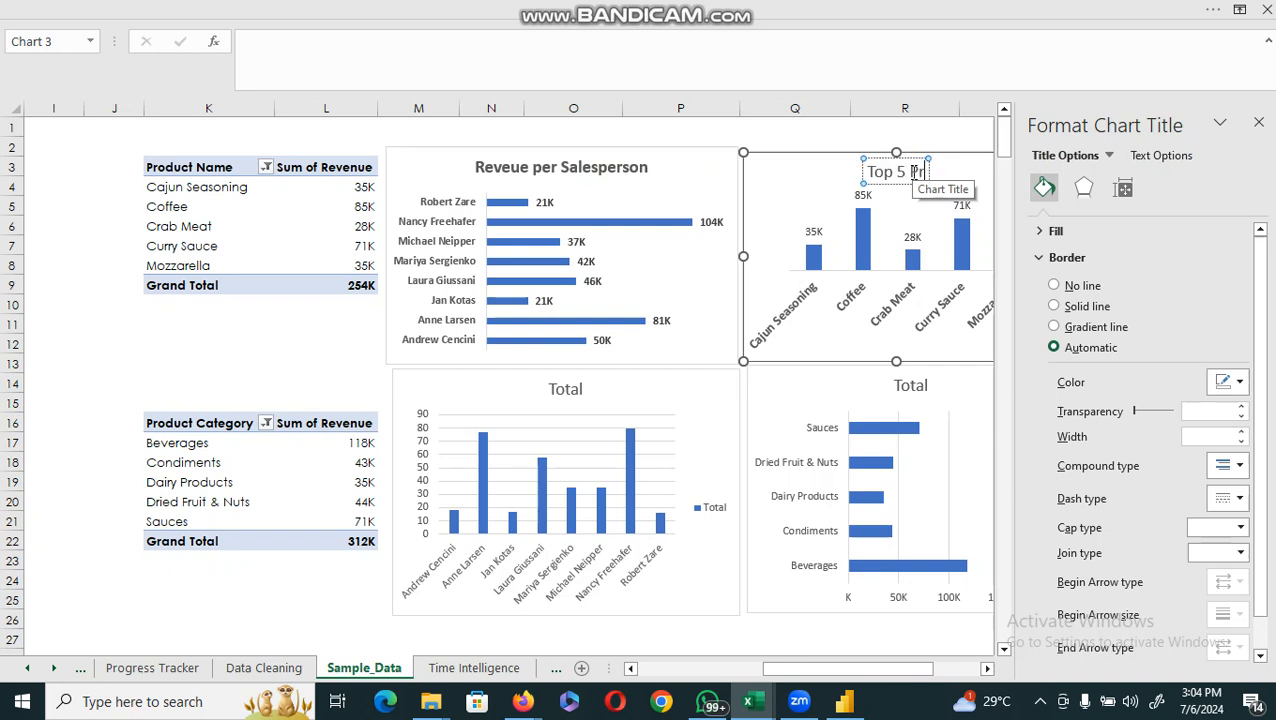
{"action": "type", "text": "odu"}
{"action": "key", "text": "BackSpace"}
{"action": "type", "text": "uct"}
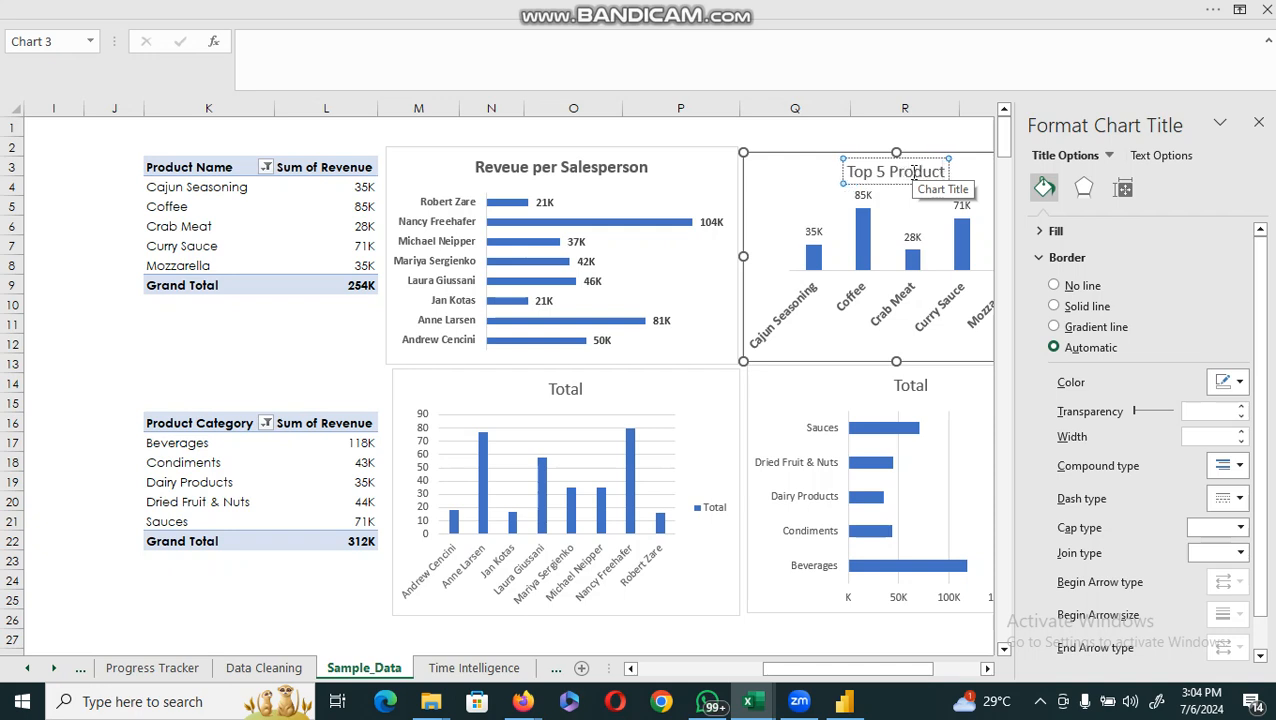
{"action": "type", "text": " Name"}
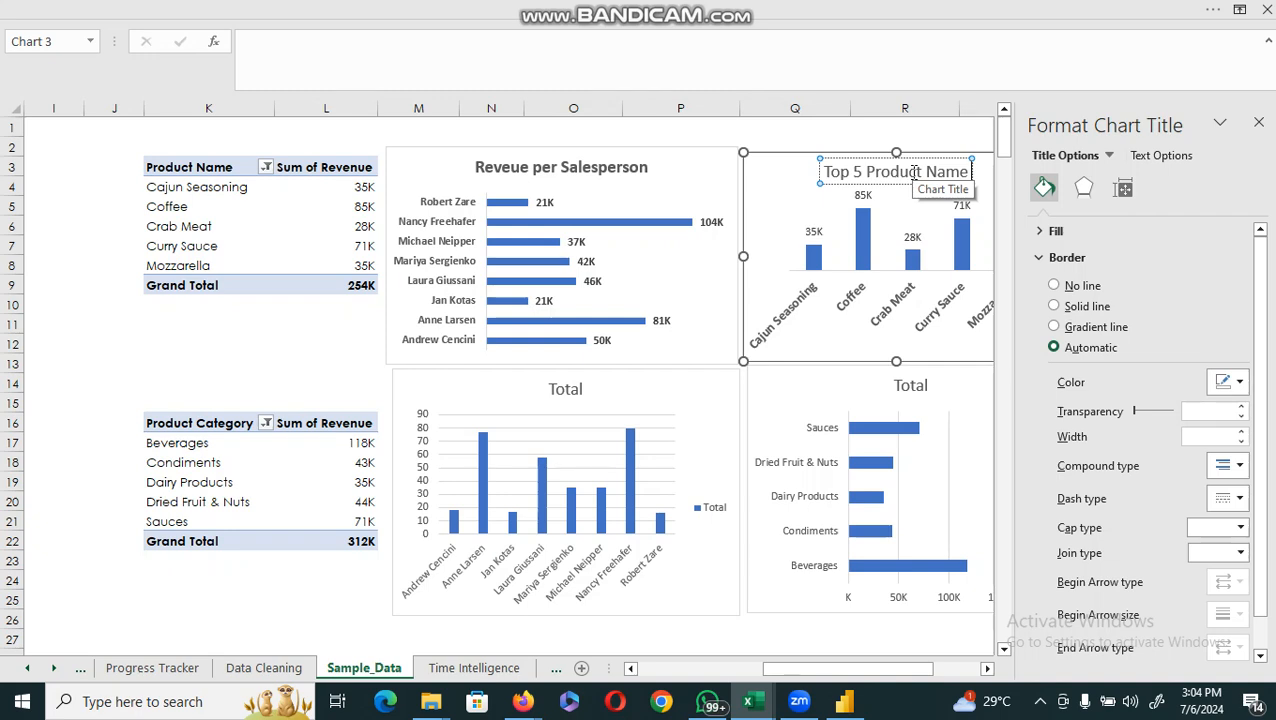
{"action": "type", "text": " vs"}
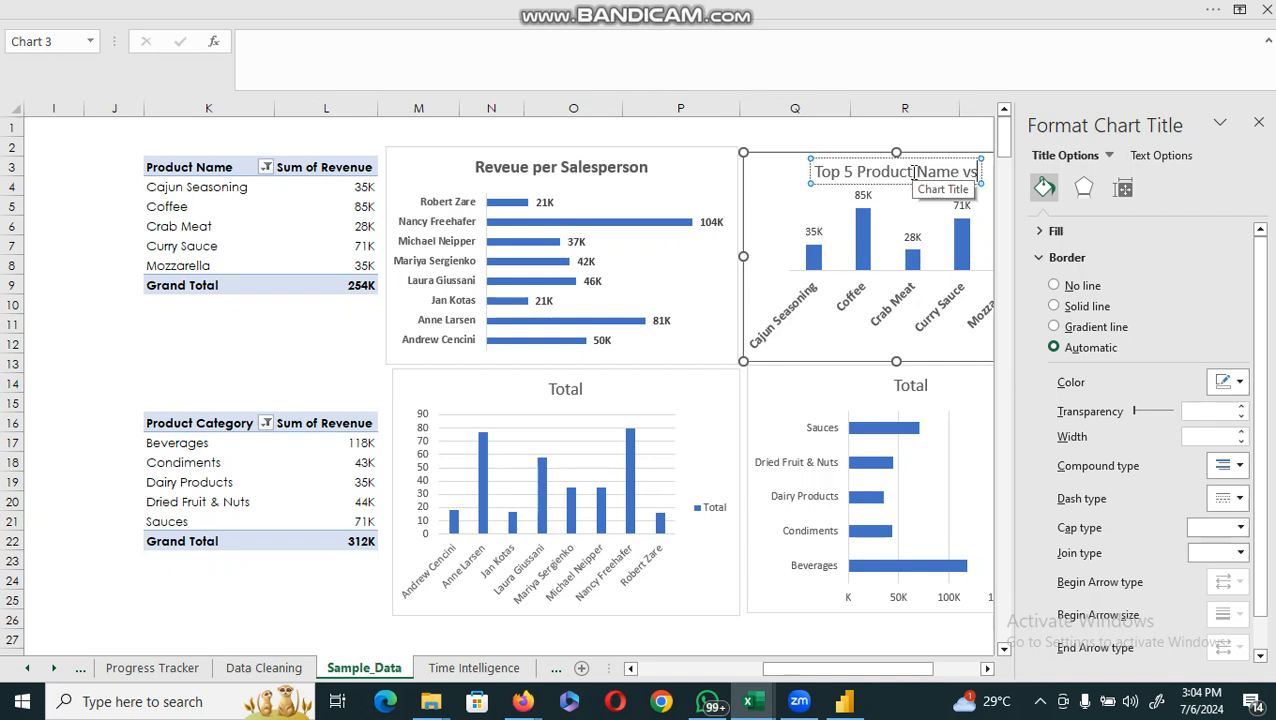
{"action": "type", "text": " Re"}
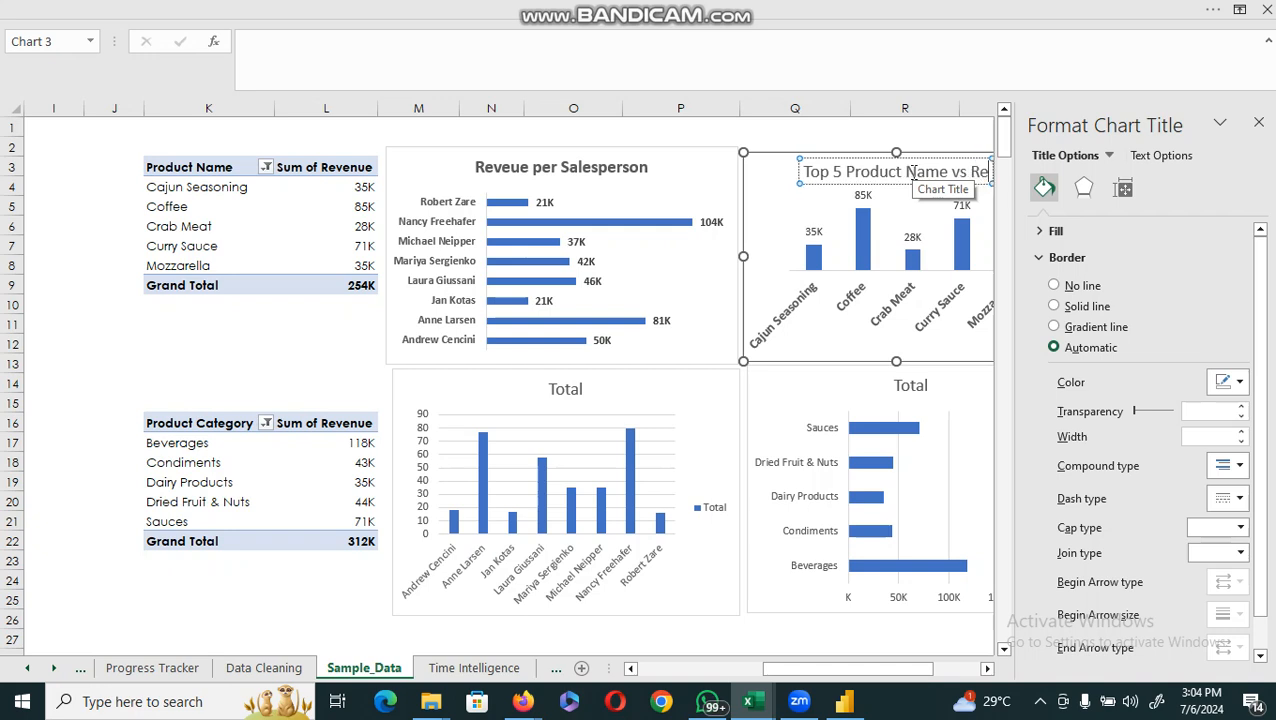
{"action": "type", "text": "venu"}
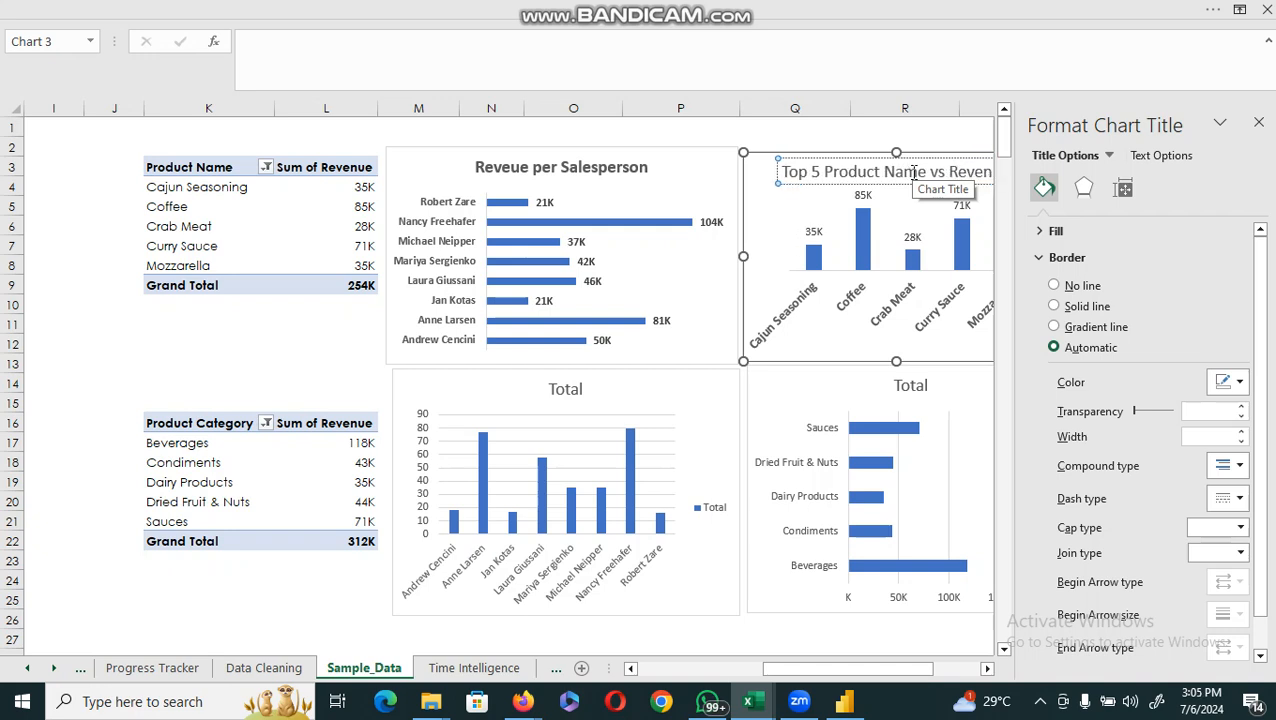
{"action": "left_click", "coordinate": [836, 145]}
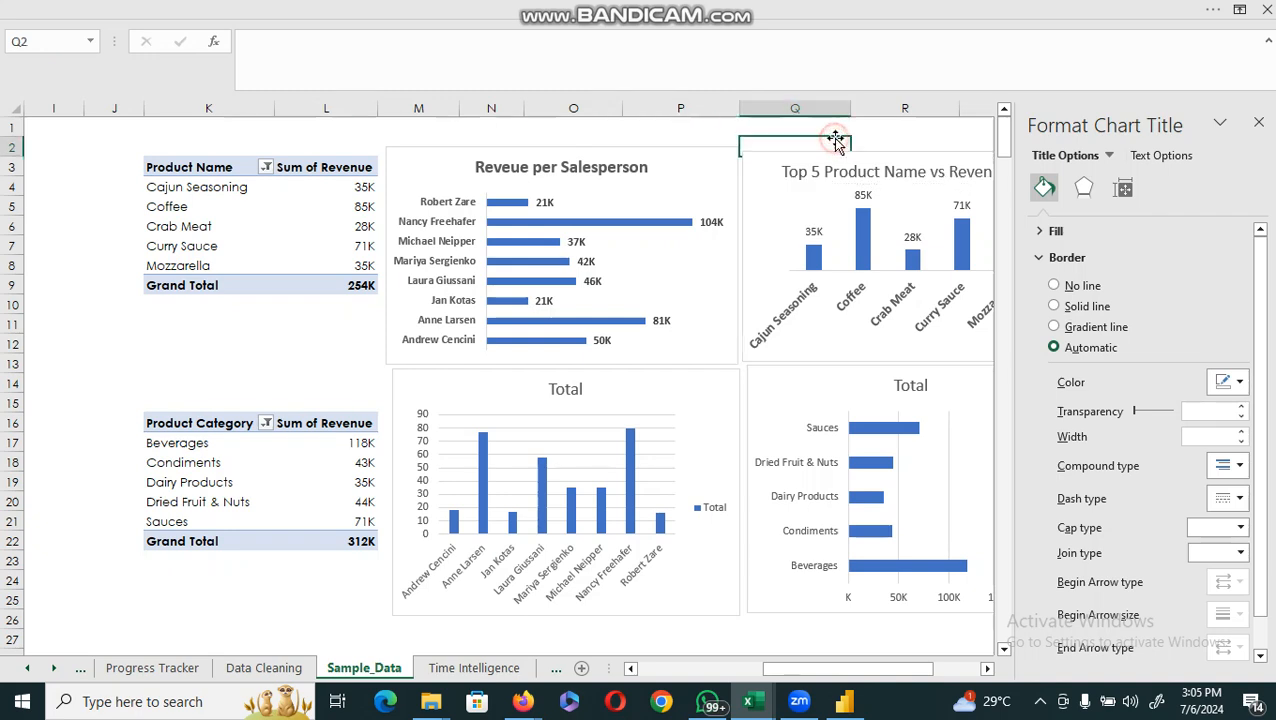
Make the title of the Top 5 Product Name vs Revenue chart bold
{"action": "left_click", "coordinate": [912, 174]}
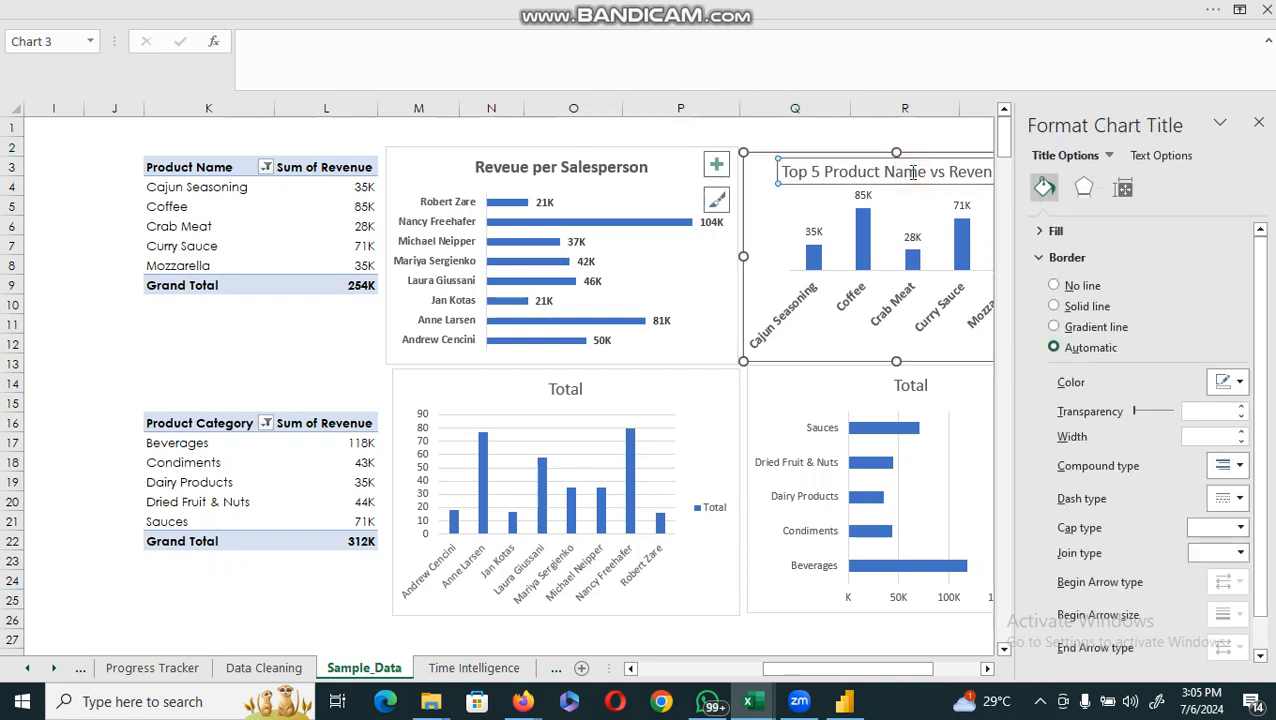
{"action": "key", "text": "ctrl+b"}
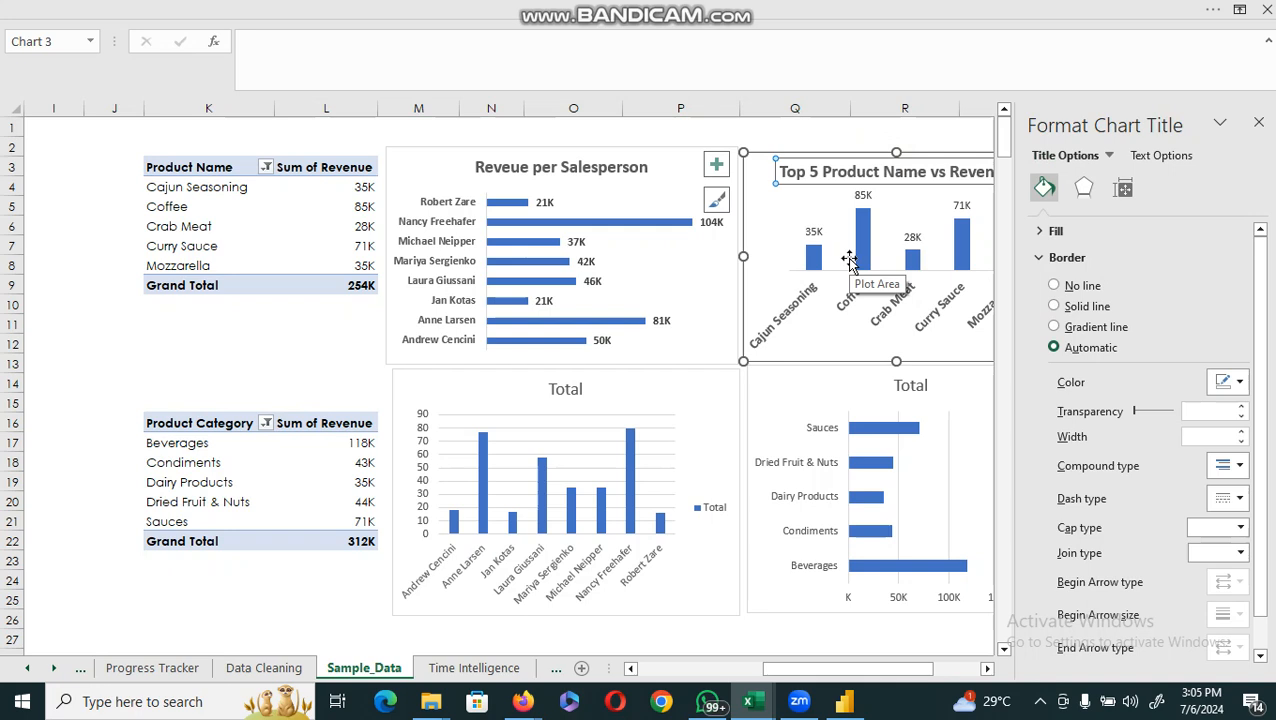
Bold the category axis labels of the salesperson column chart titled Total and delete its vertical value axis
{"action": "left_click", "coordinate": [515, 585]}
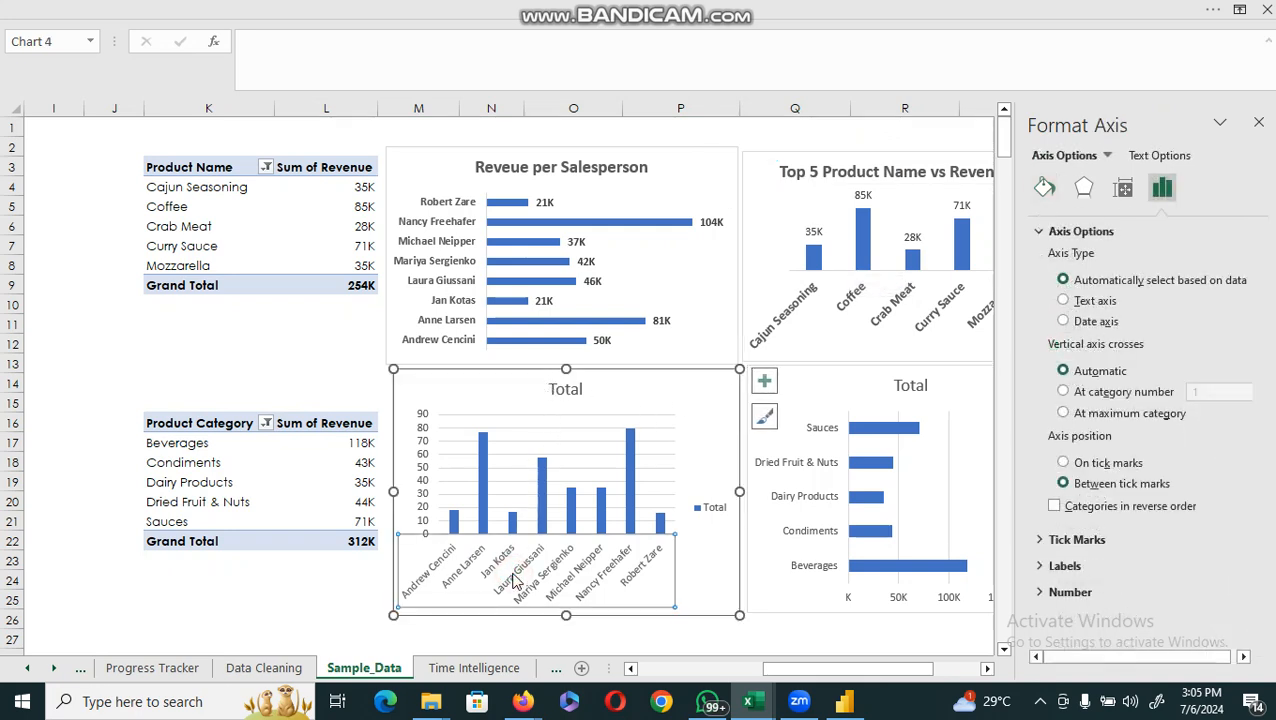
{"action": "left_click", "coordinate": [422, 434]}
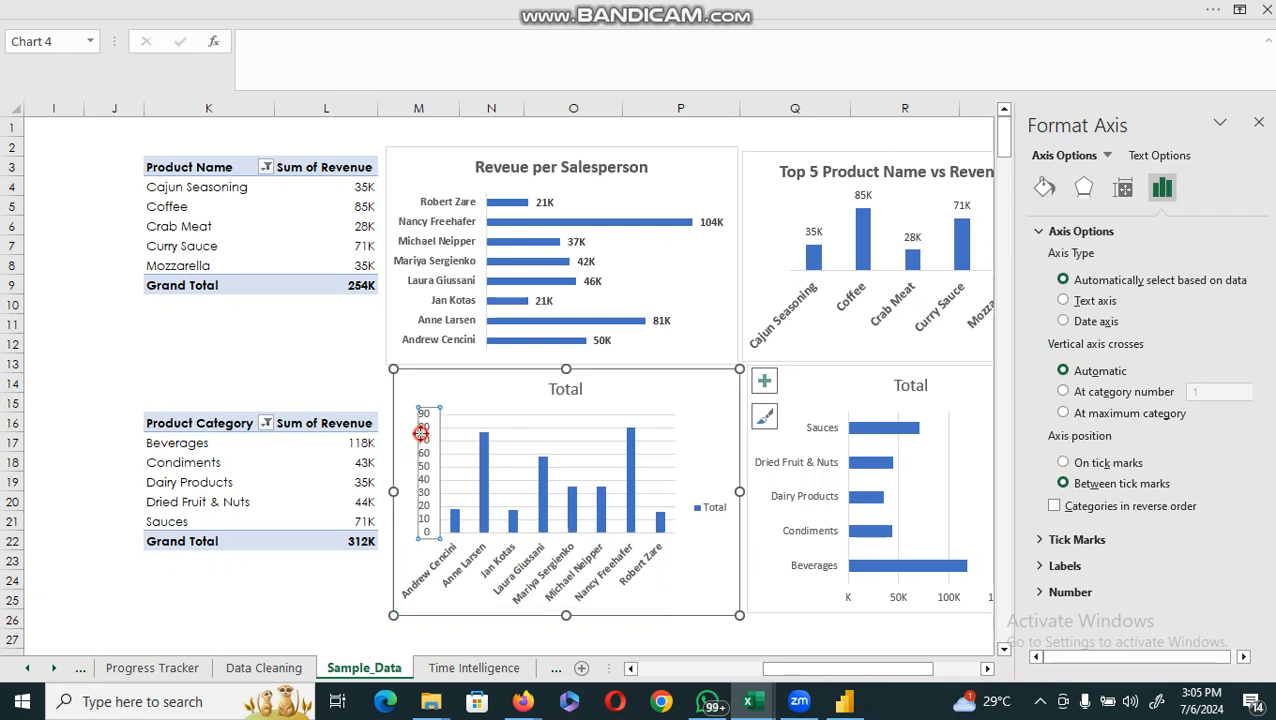
{"action": "left_click", "coordinate": [418, 440]}
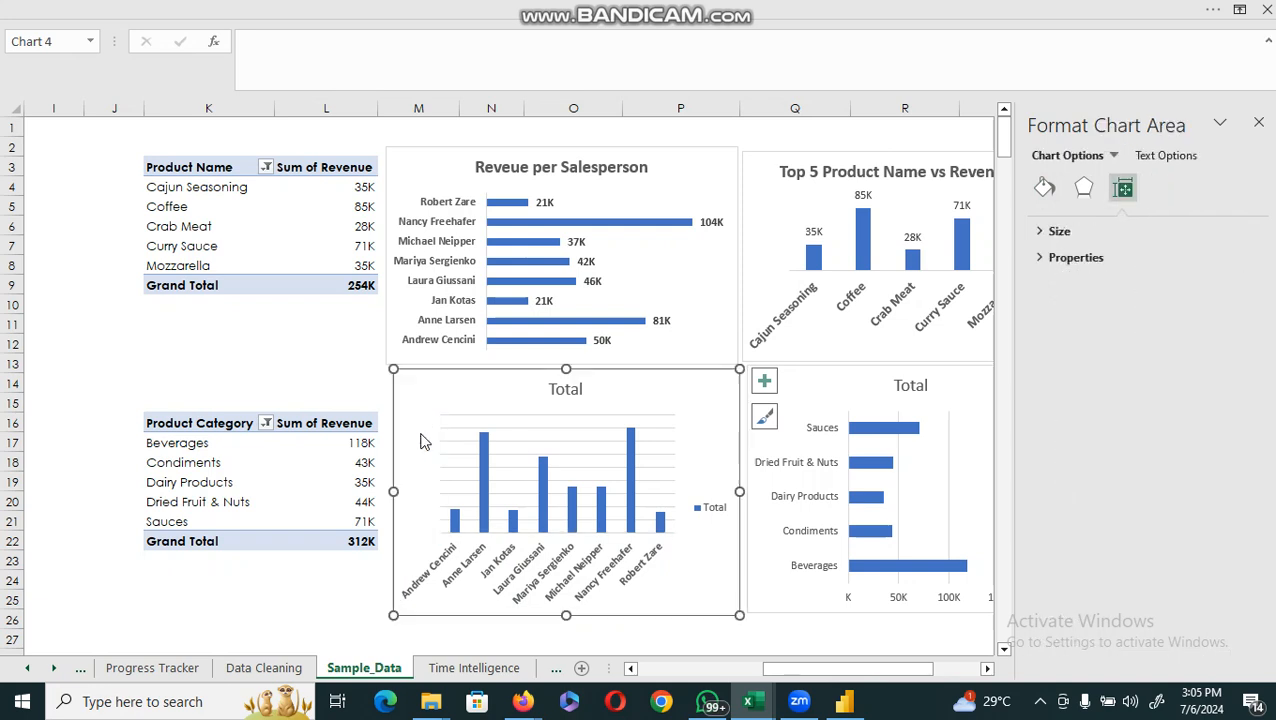
Add data labels to the salesperson column chart, without a data table
{"action": "left_click", "coordinate": [764, 381]}
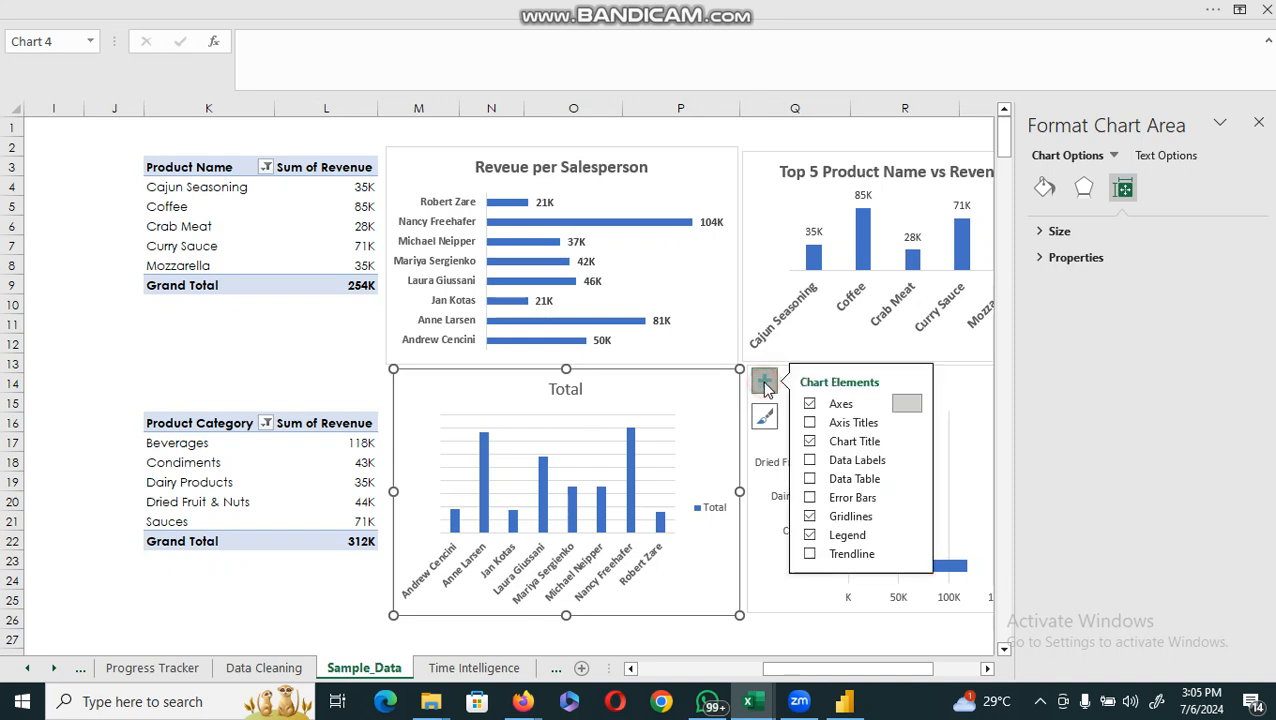
{"action": "left_click", "coordinate": [810, 479]}
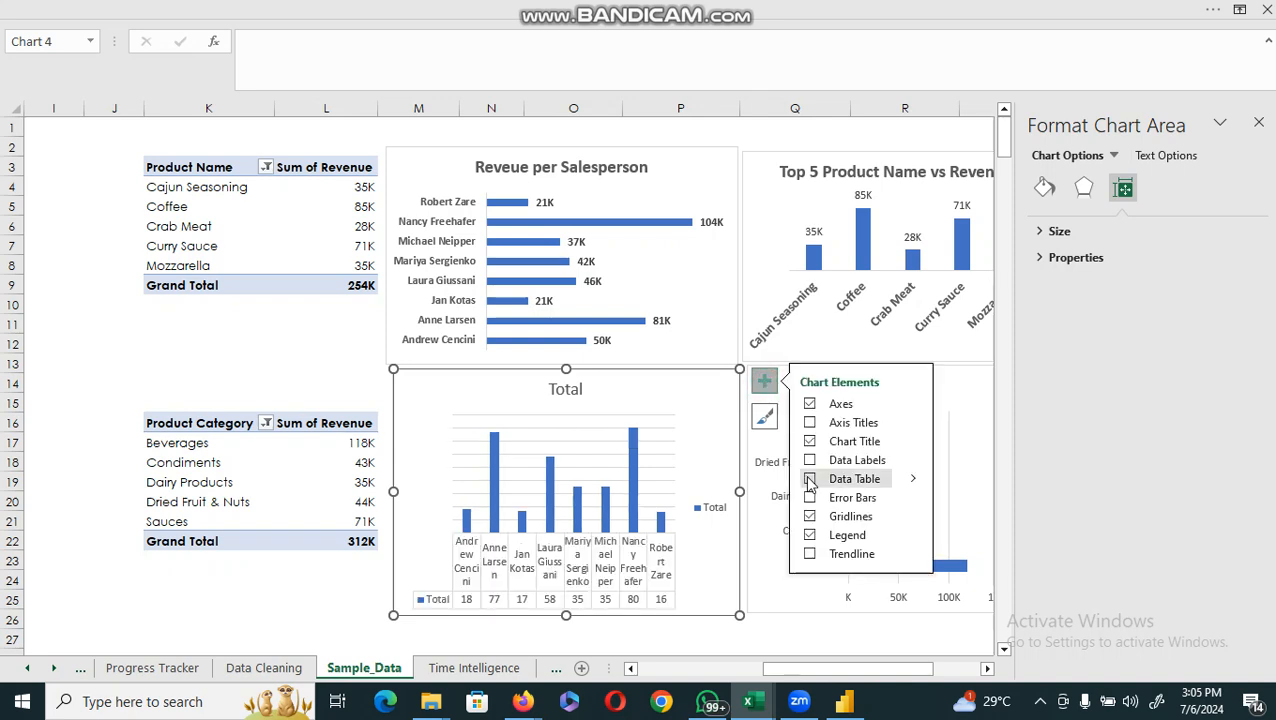
{"action": "left_click", "coordinate": [810, 460]}
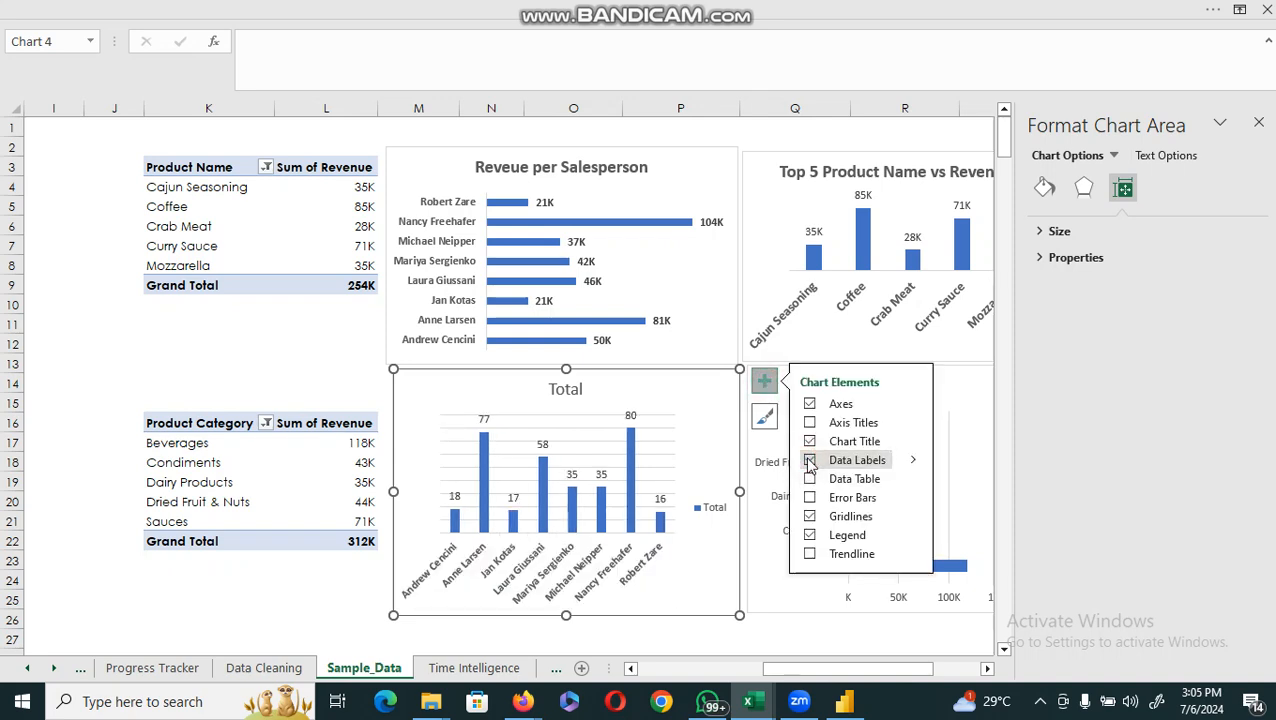
Delete the legend and the gridlines from the salesperson column chart
{"action": "left_click", "coordinate": [715, 508]}
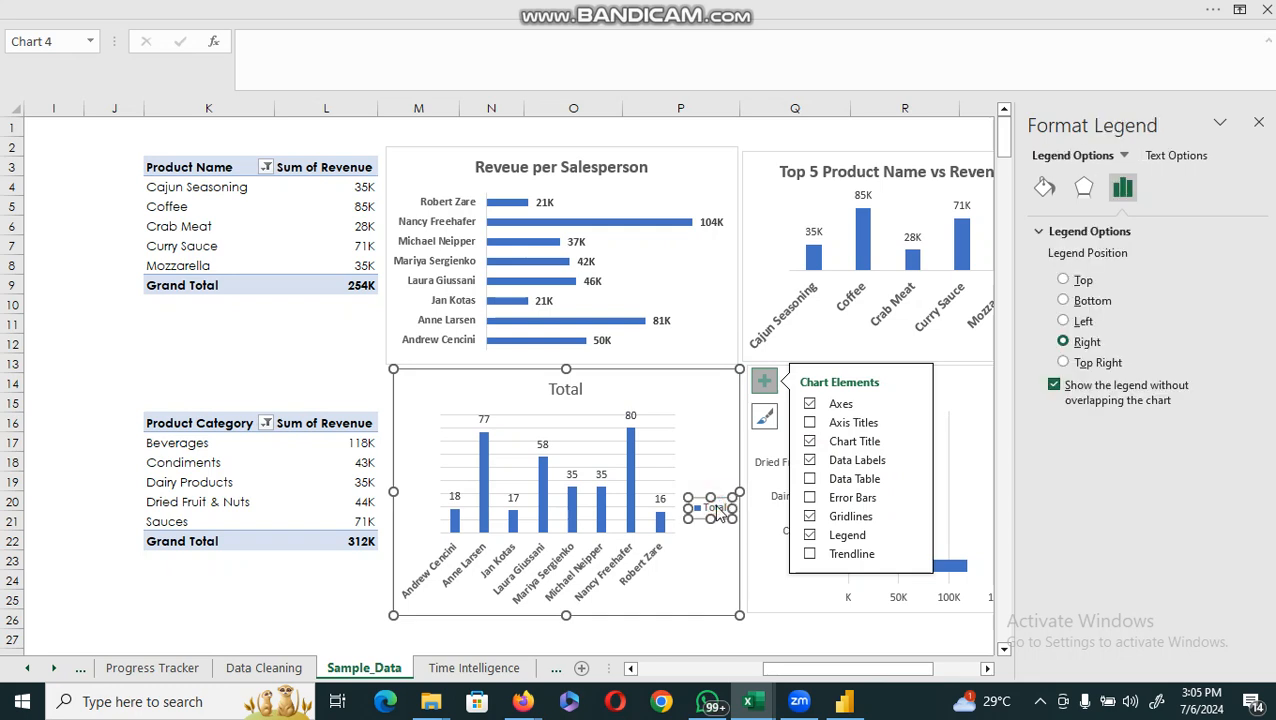
{"action": "key", "text": "Delete"}
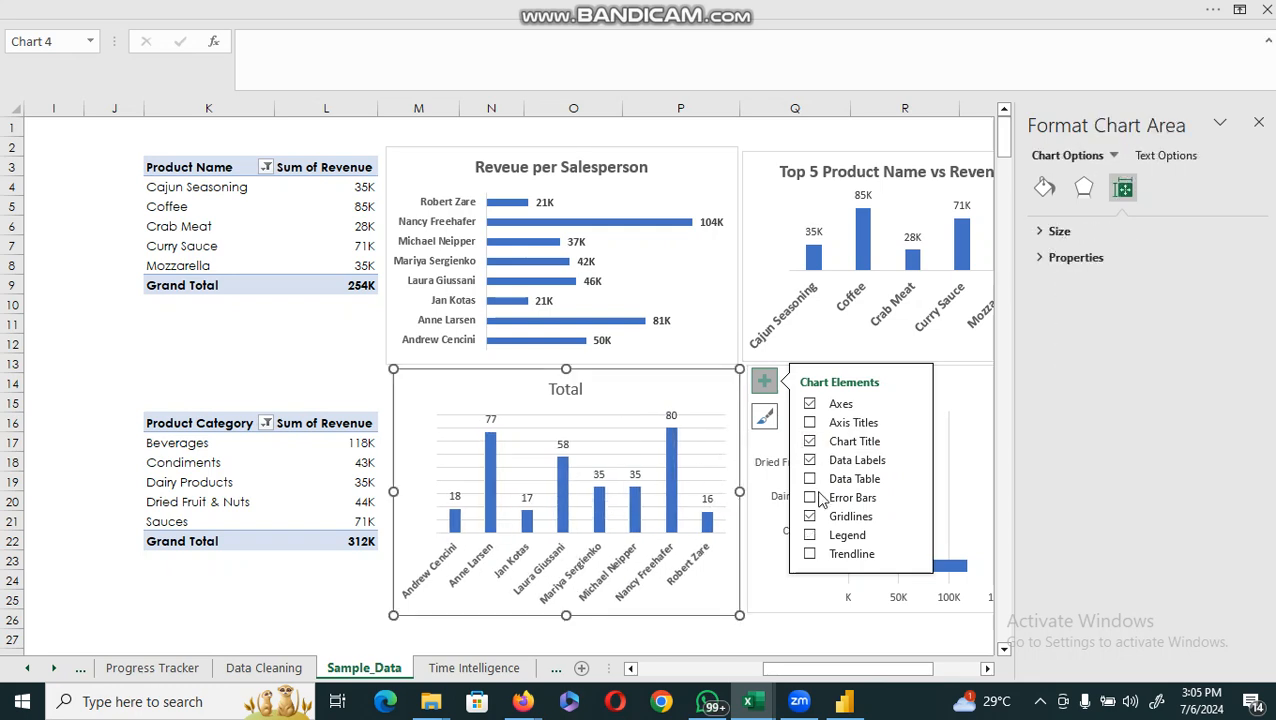
{"action": "left_click", "coordinate": [809, 517]}
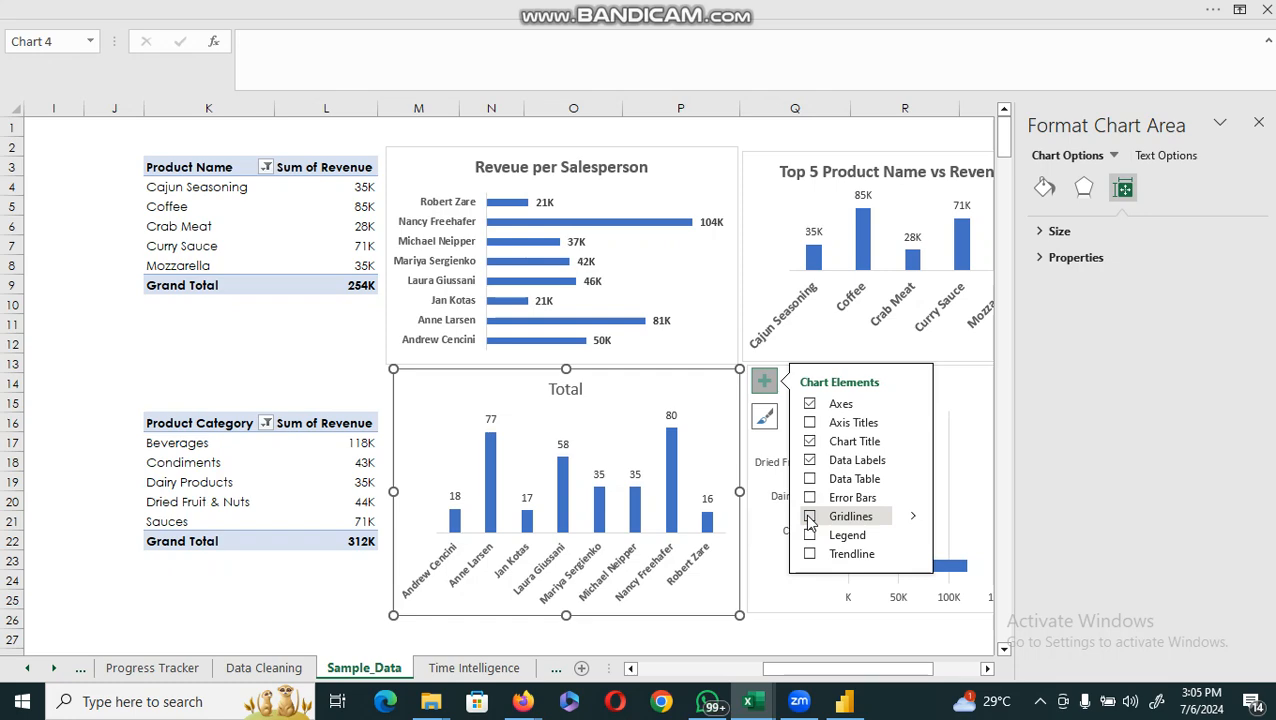
Change the salesperson column chart's title to "Count of Trasanctions" and make it bold
{"action": "left_click", "coordinate": [578, 391]}
{"action": "left_click", "coordinate": [583, 389]}
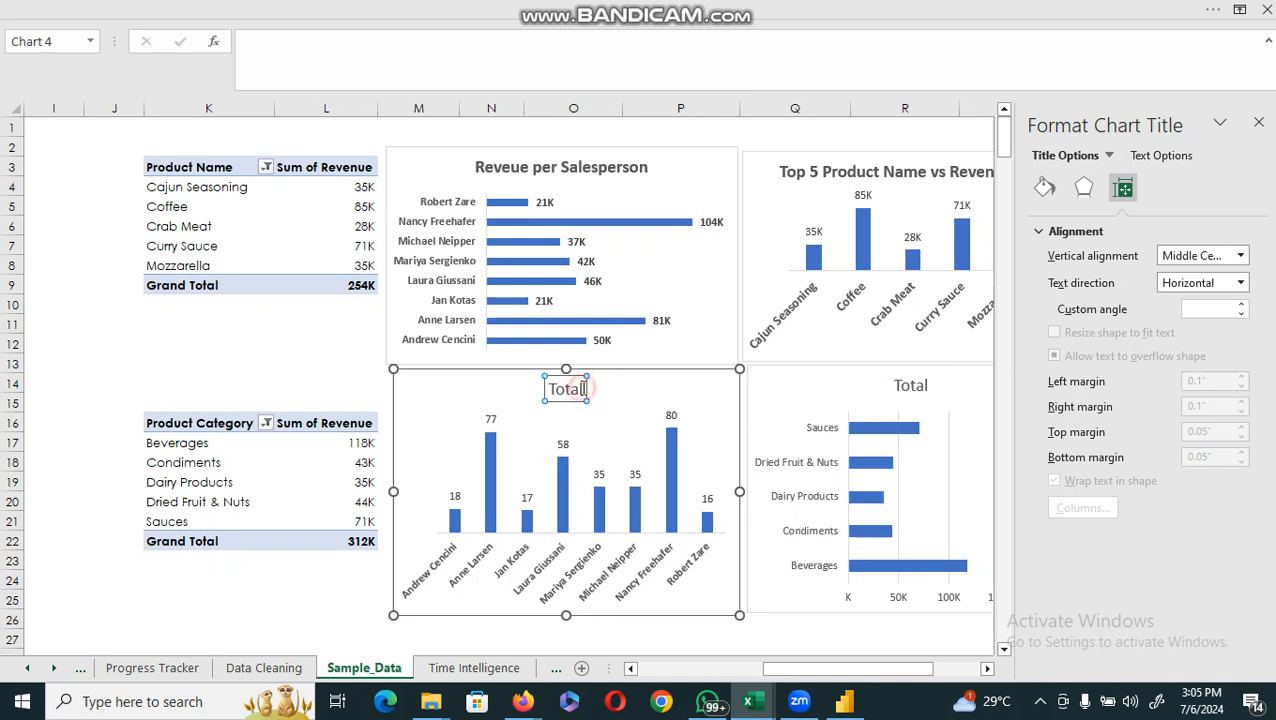
{"action": "double_click", "coordinate": [562, 389]}
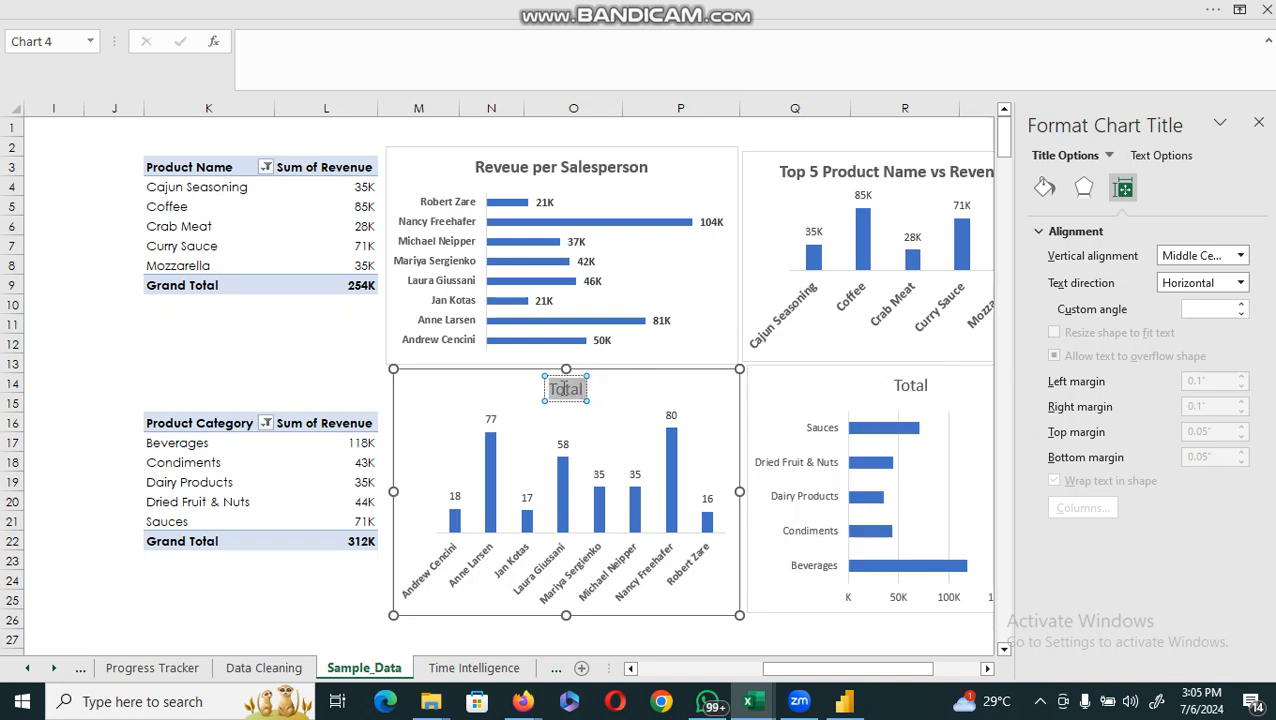
{"action": "key", "text": "BackSpace"}
{"action": "type", "text": "Count o"}
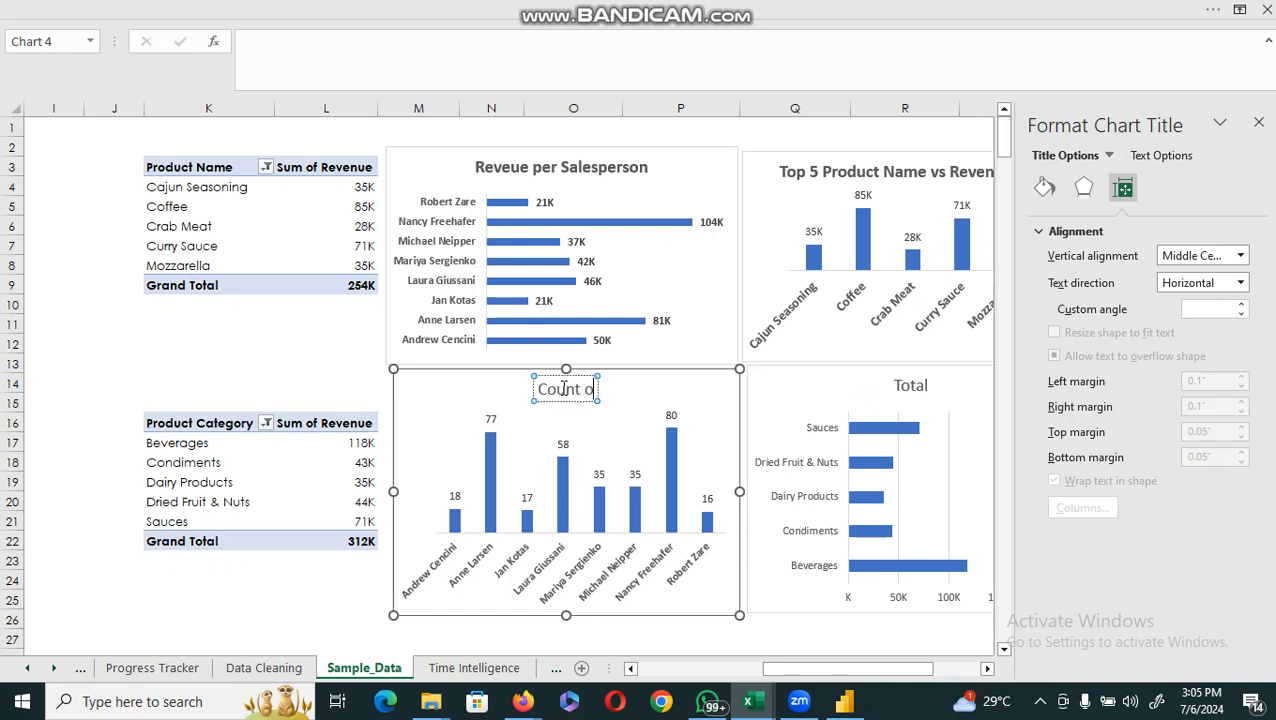
{"action": "type", "text": "f Tr"}
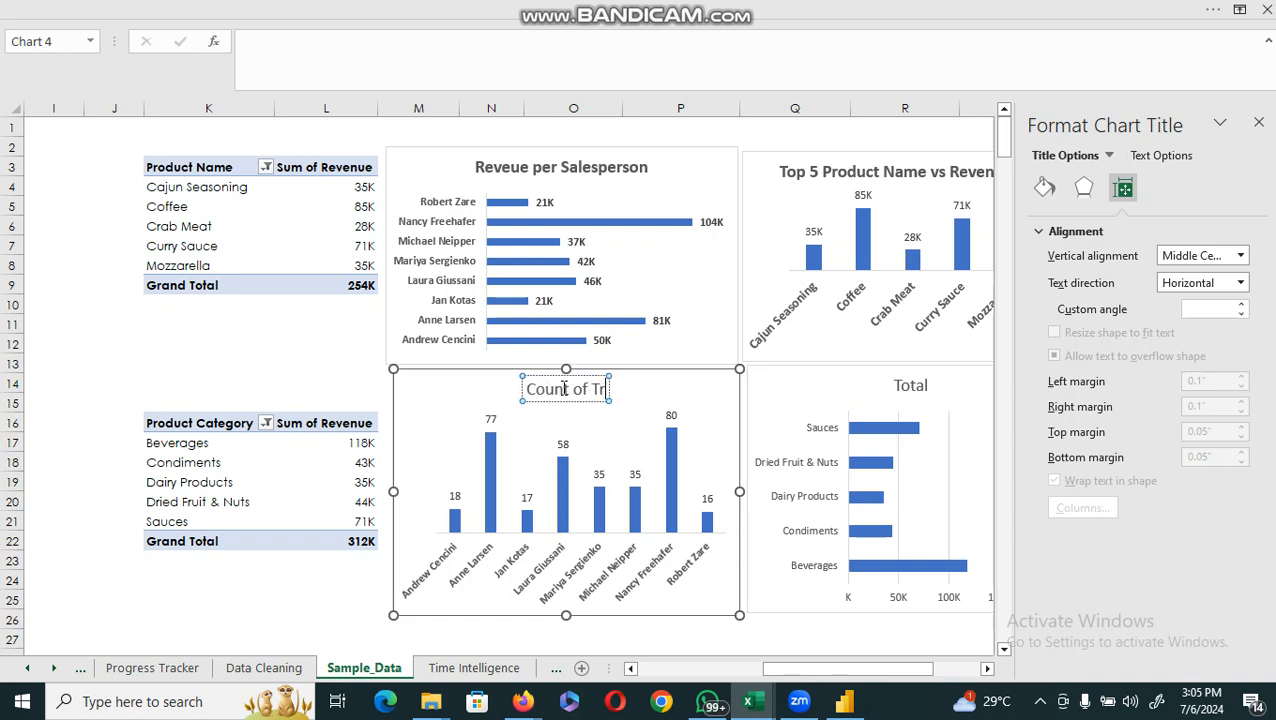
{"action": "type", "text": "asanct"}
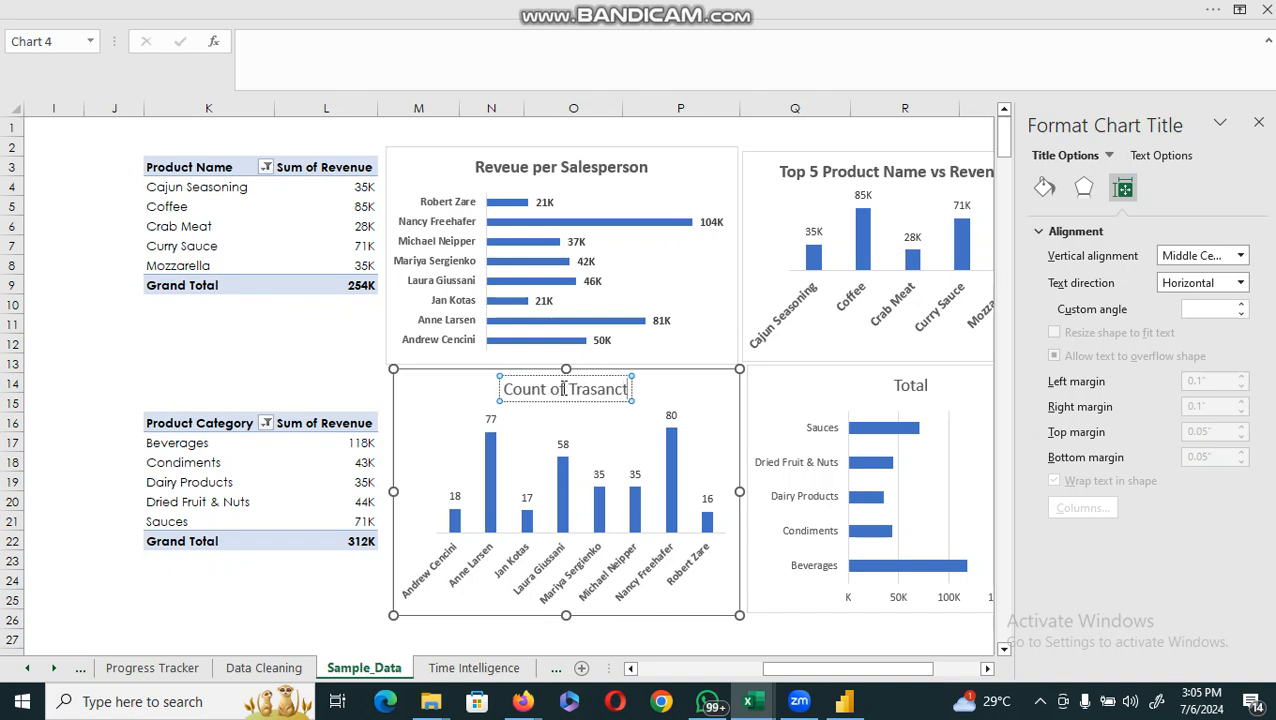
{"action": "type", "text": "ions"}
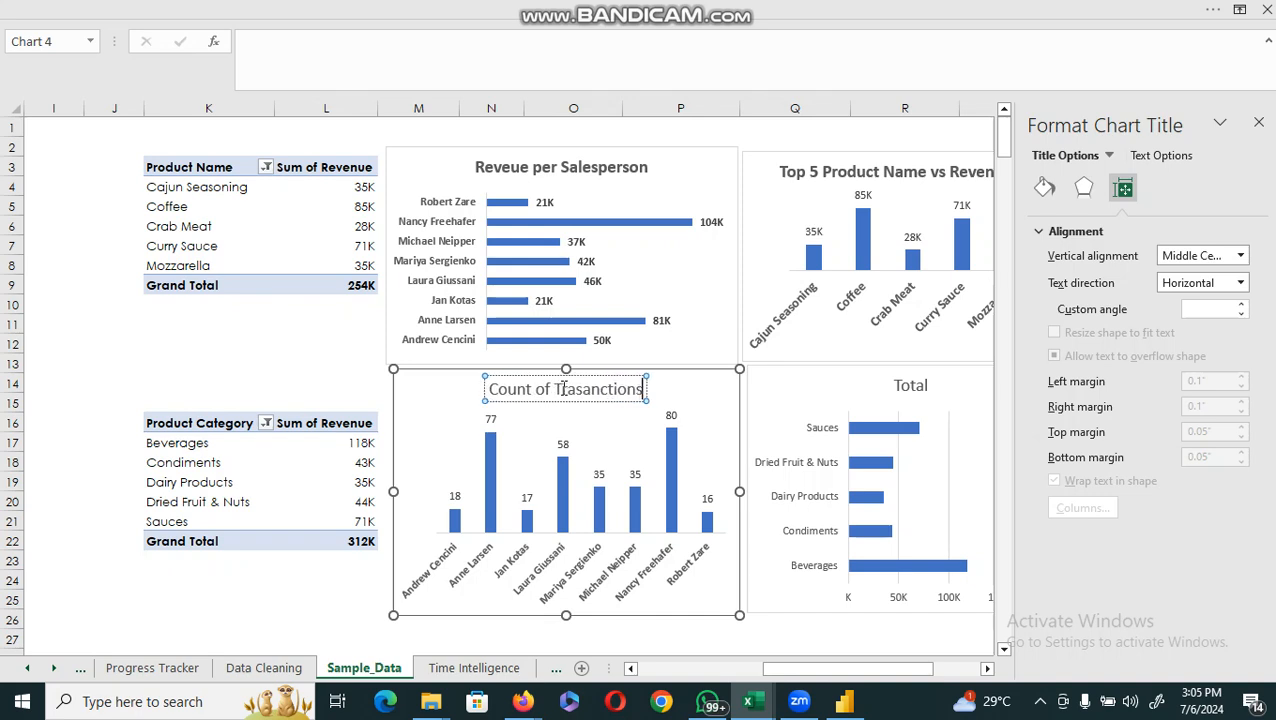
{"action": "left_click_drag", "start_coordinate": [641, 389], "coordinate": [510, 405]}
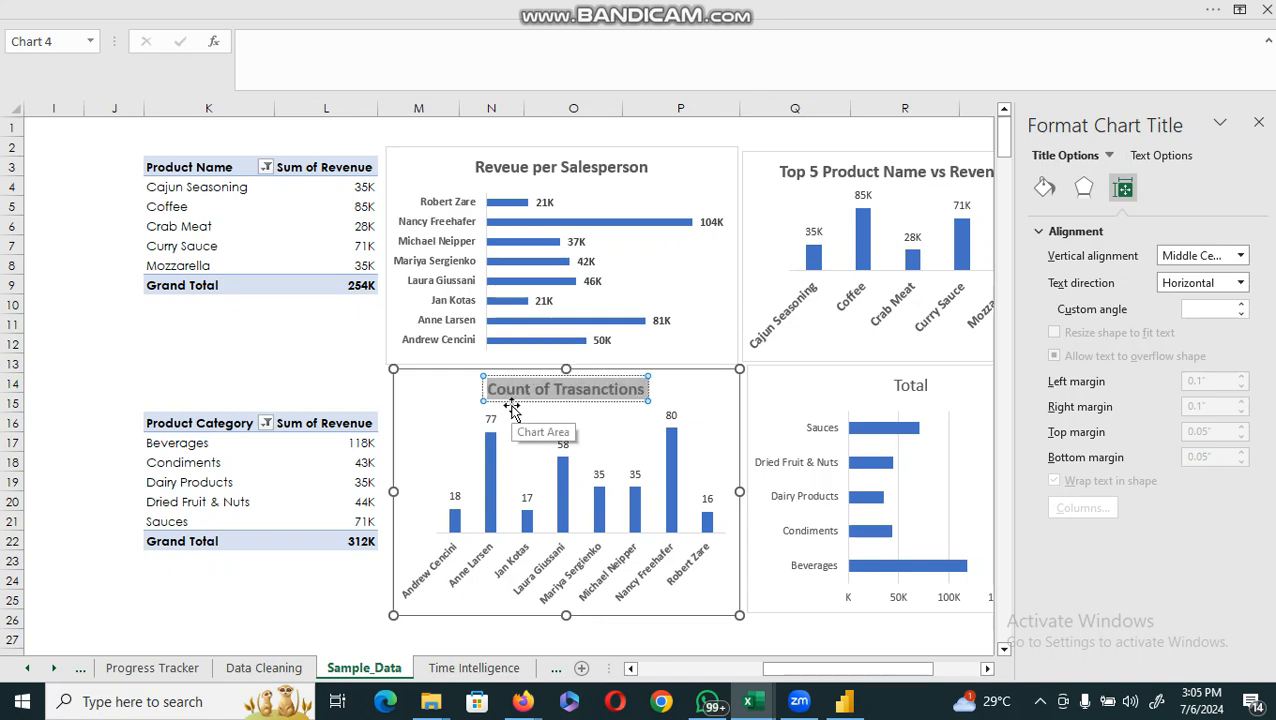
{"action": "left_click", "coordinate": [707, 389]}
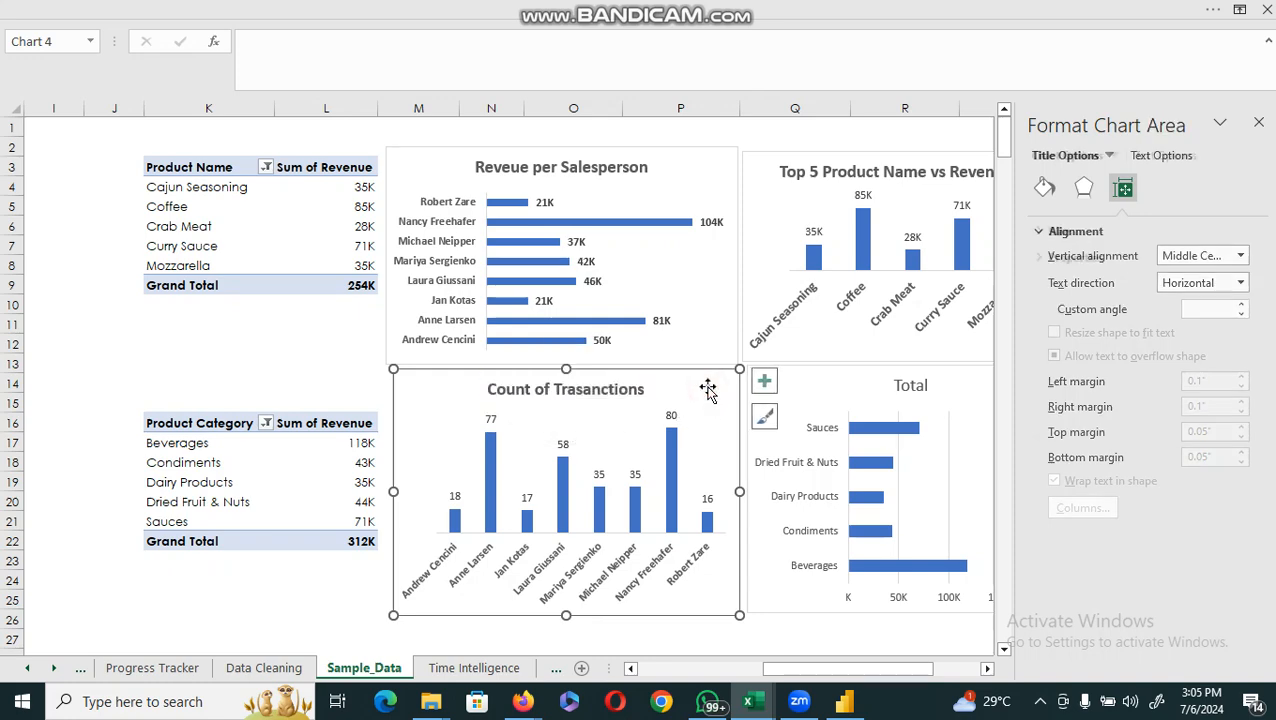
Change the product category bar chart's title to "Top 5 Product Category Per Revenue"
{"action": "left_click", "coordinate": [986, 668]}
{"action": "left_click", "coordinate": [986, 668]}
{"action": "left_click", "coordinate": [986, 668]}
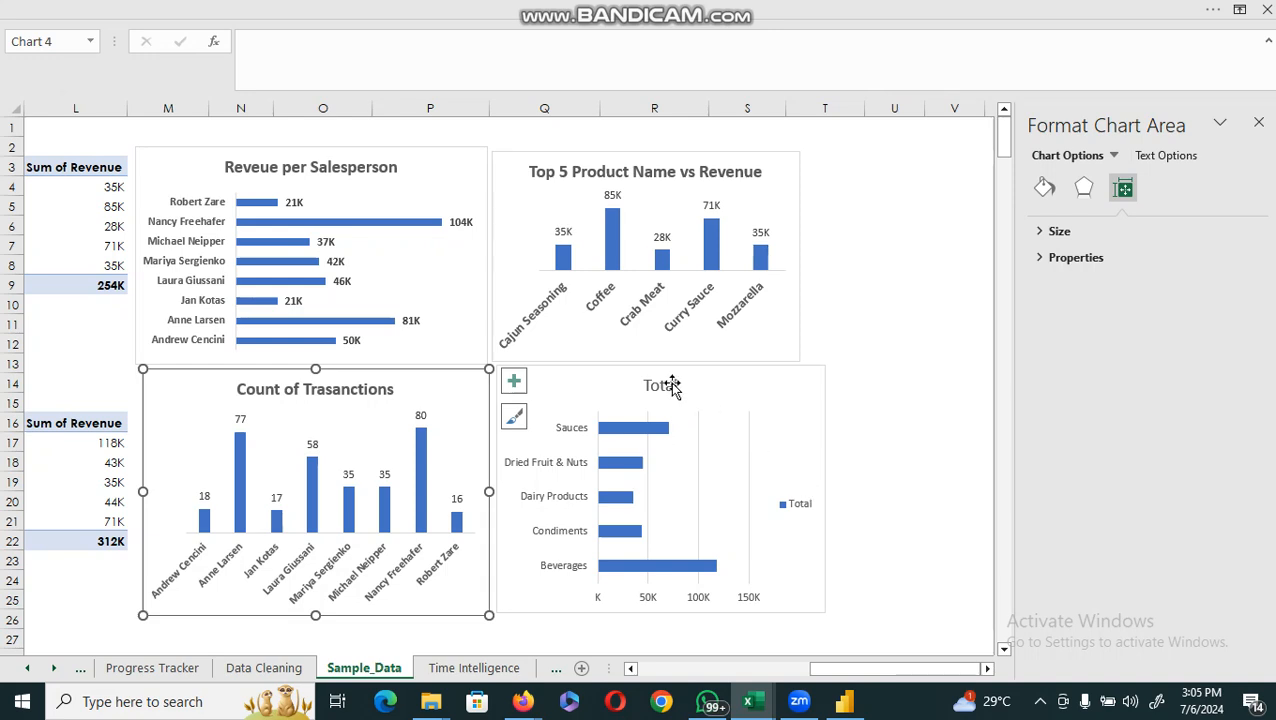
{"action": "left_click", "coordinate": [673, 386]}
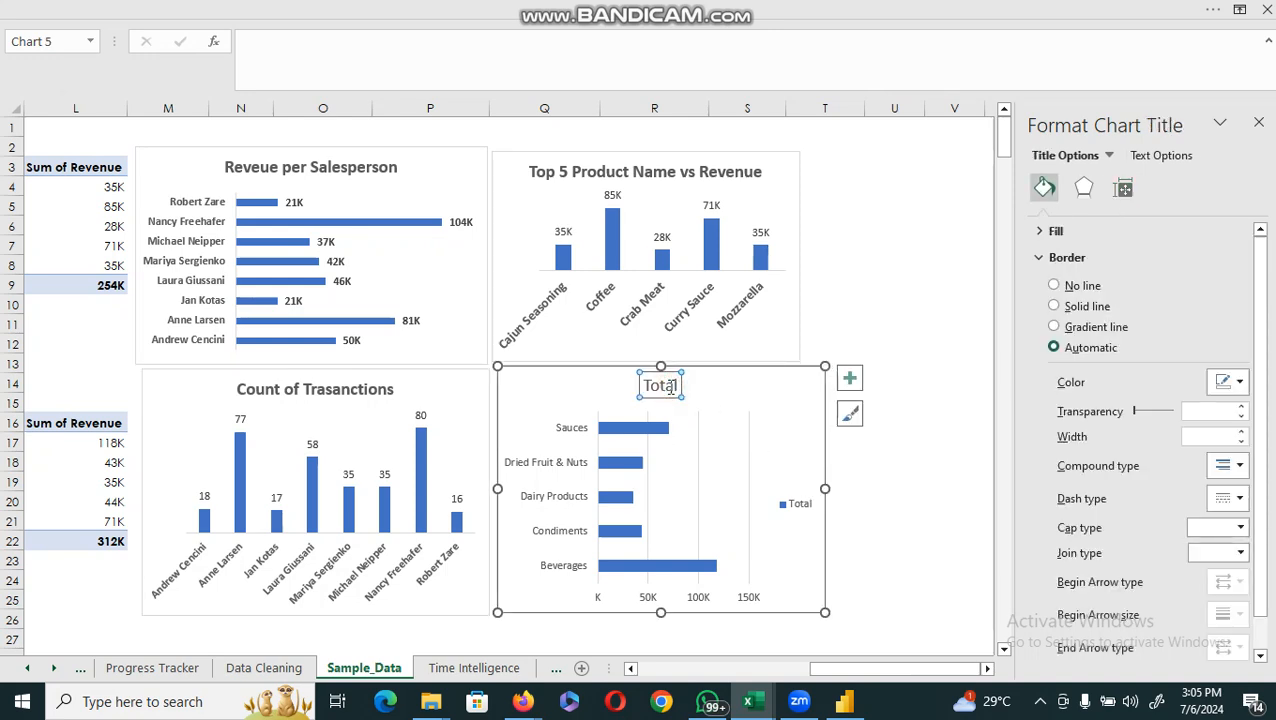
{"action": "left_click_drag", "start_coordinate": [678, 386], "coordinate": [641, 386]}
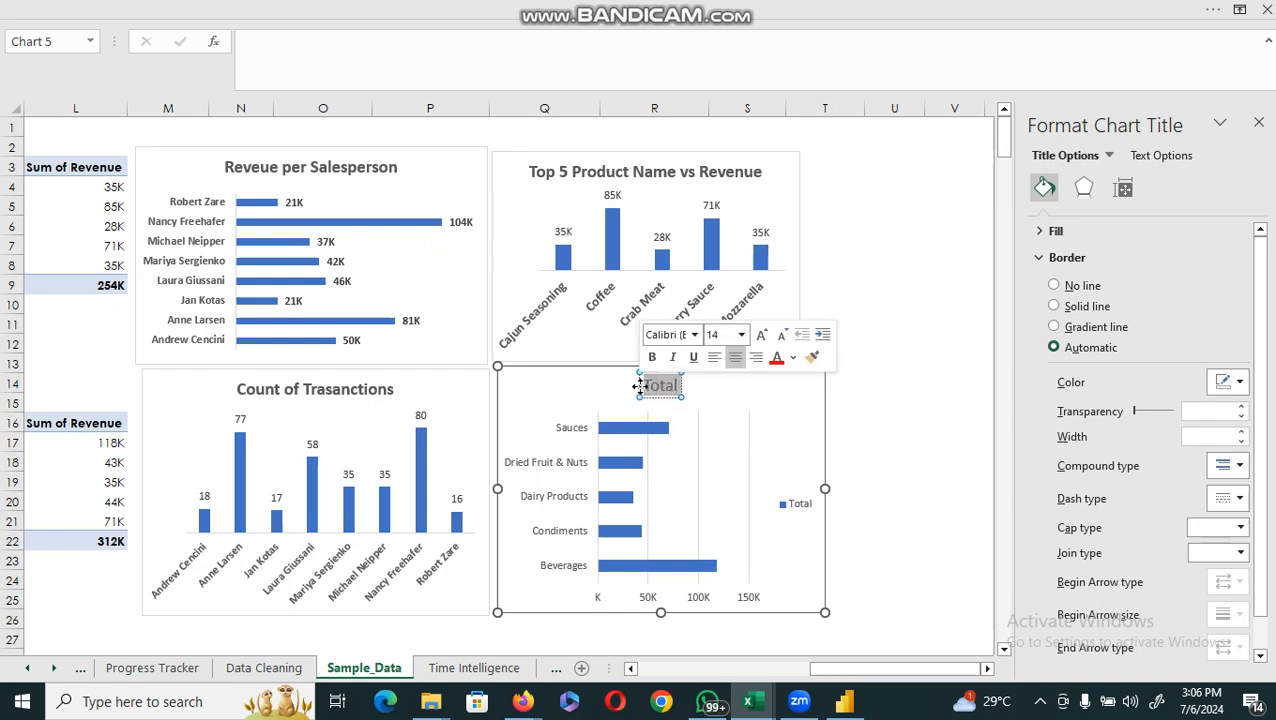
{"action": "type", "text": "To"}
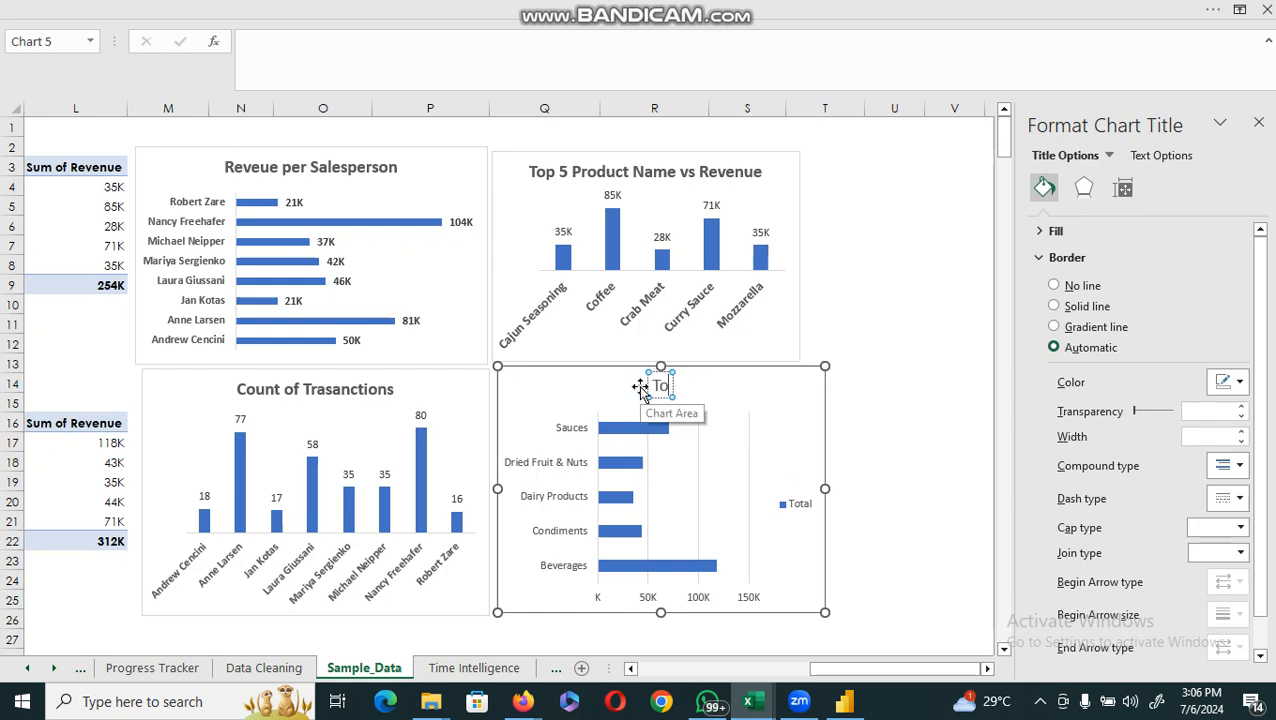
{"action": "type", "text": "p 5 Product Ca"}
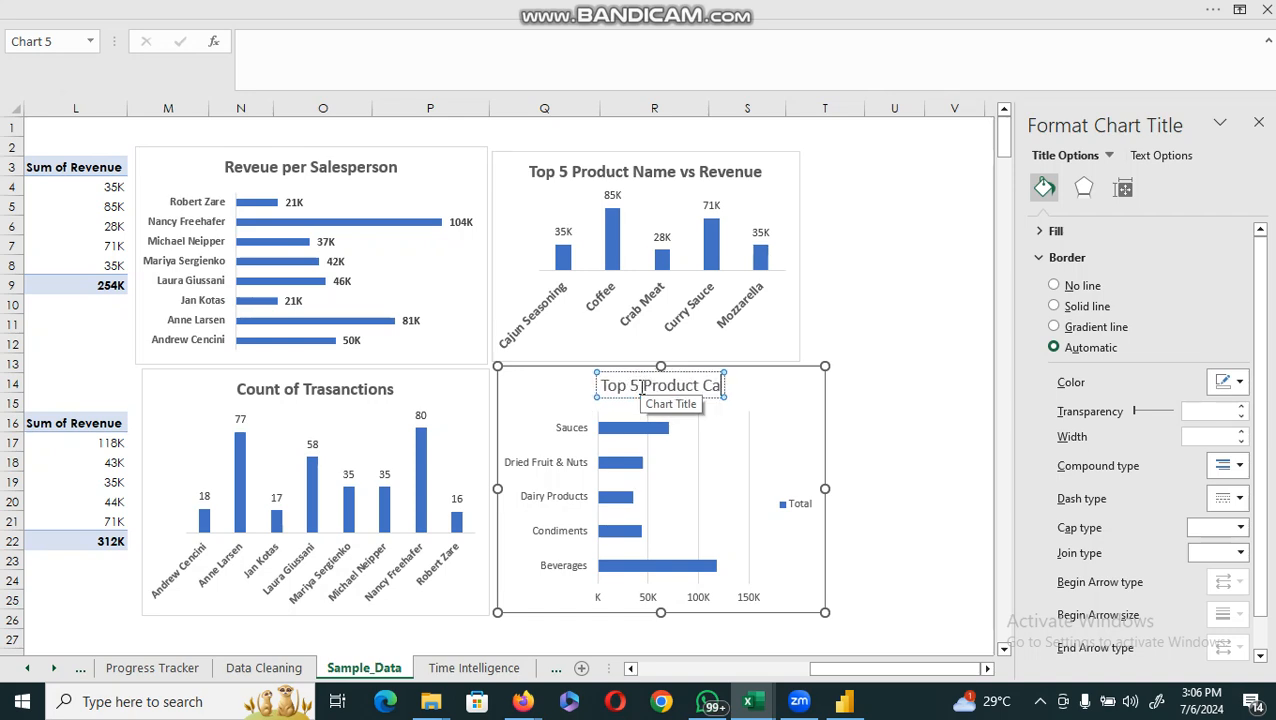
{"action": "type", "text": "tegory"}
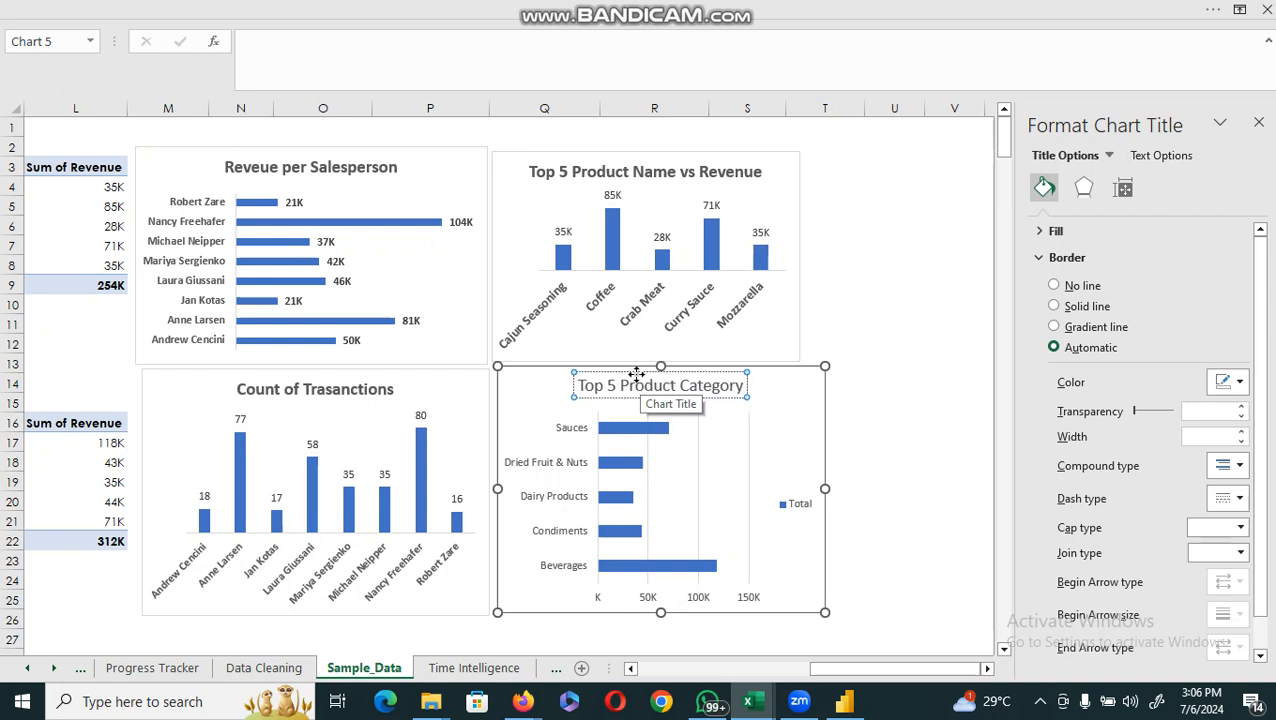
{"action": "type", "text": " P"}
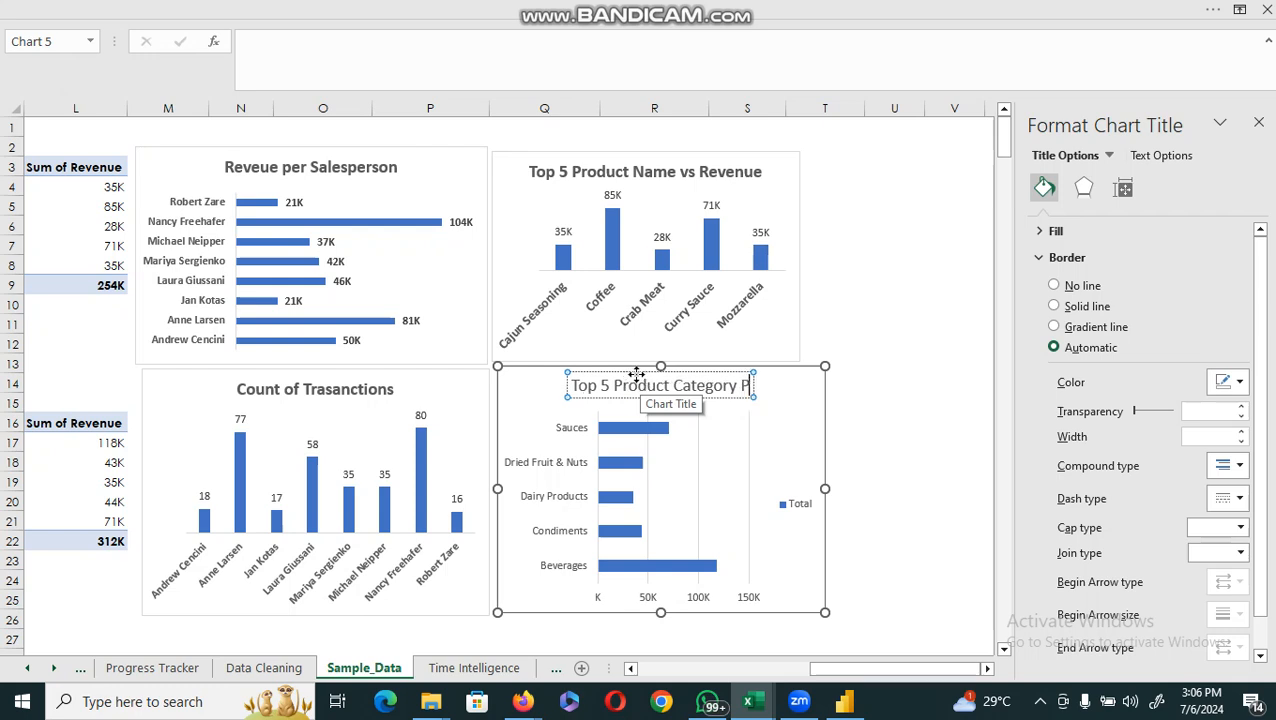
{"action": "type", "text": "er Rev"}
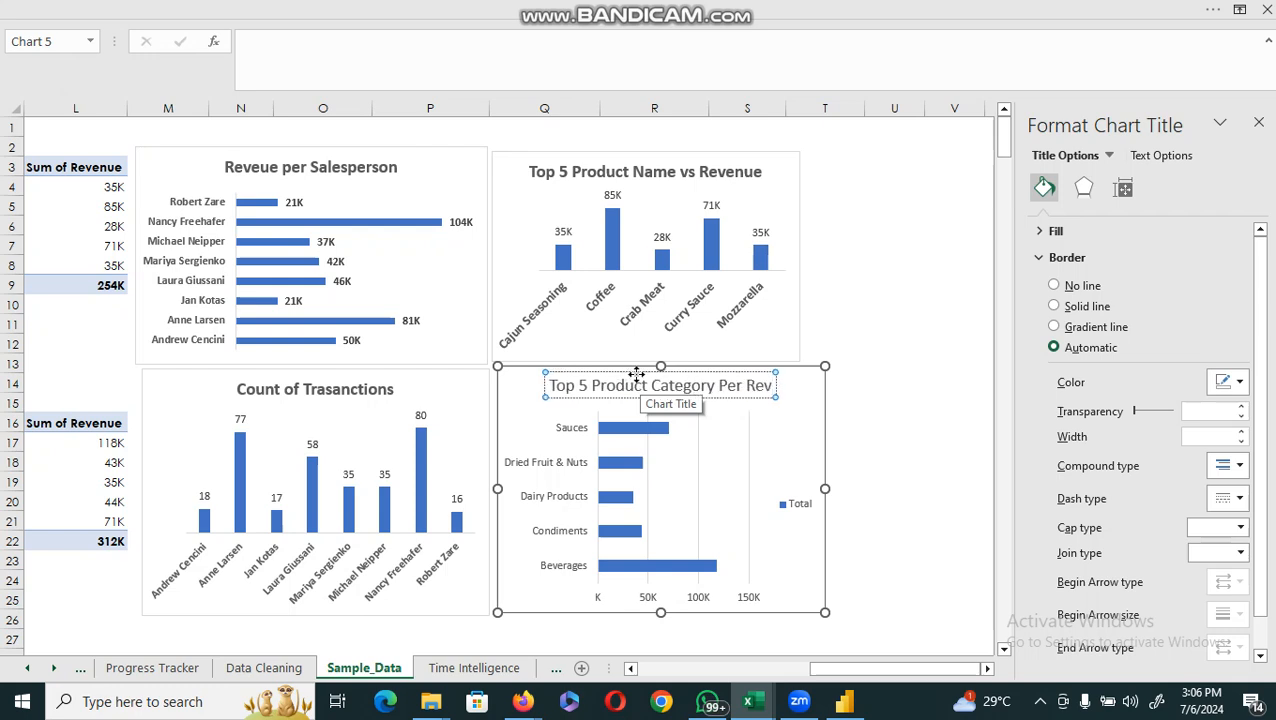
{"action": "type", "text": "enue"}
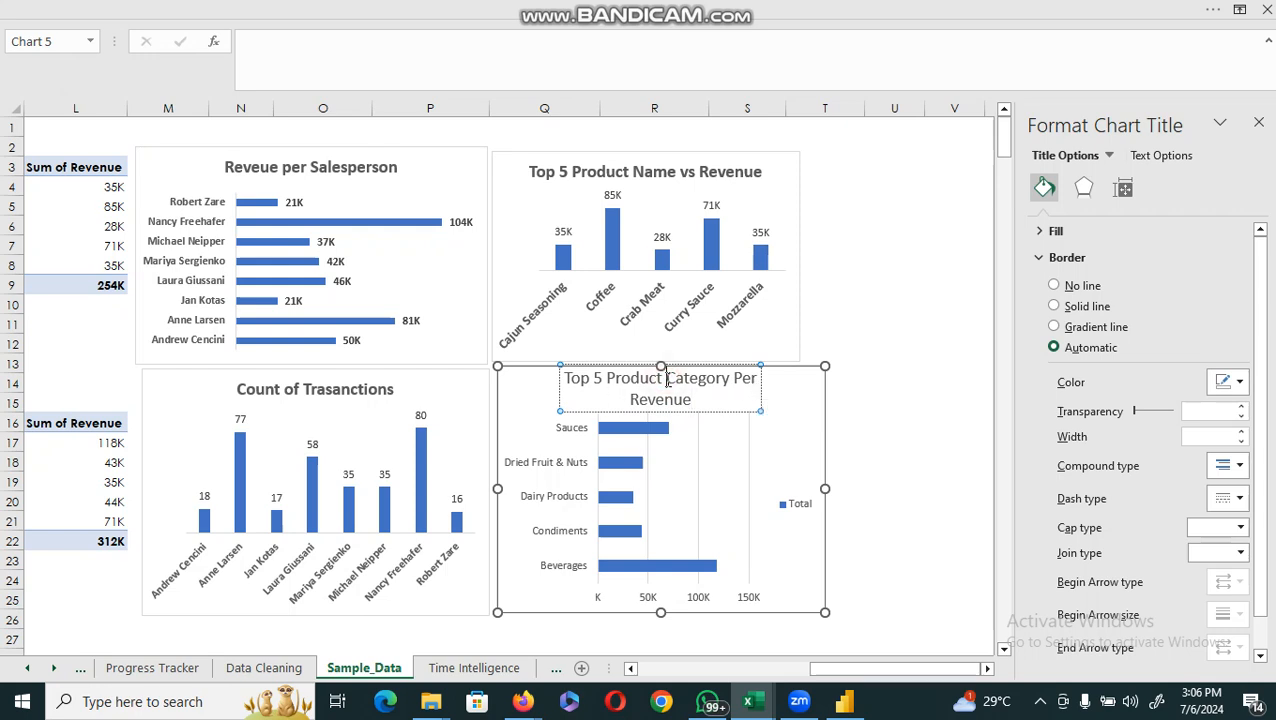
Shorten "Category" to "Cat." in the product category chart's title and make the whole title bold
{"action": "key", "text": "BackSpace"}
{"action": "key", "text": "BackSpace"}
{"action": "key", "text": "BackSpace"}
{"action": "key", "text": "BackSpace"}
{"action": "key", "text": "BackSpace"}
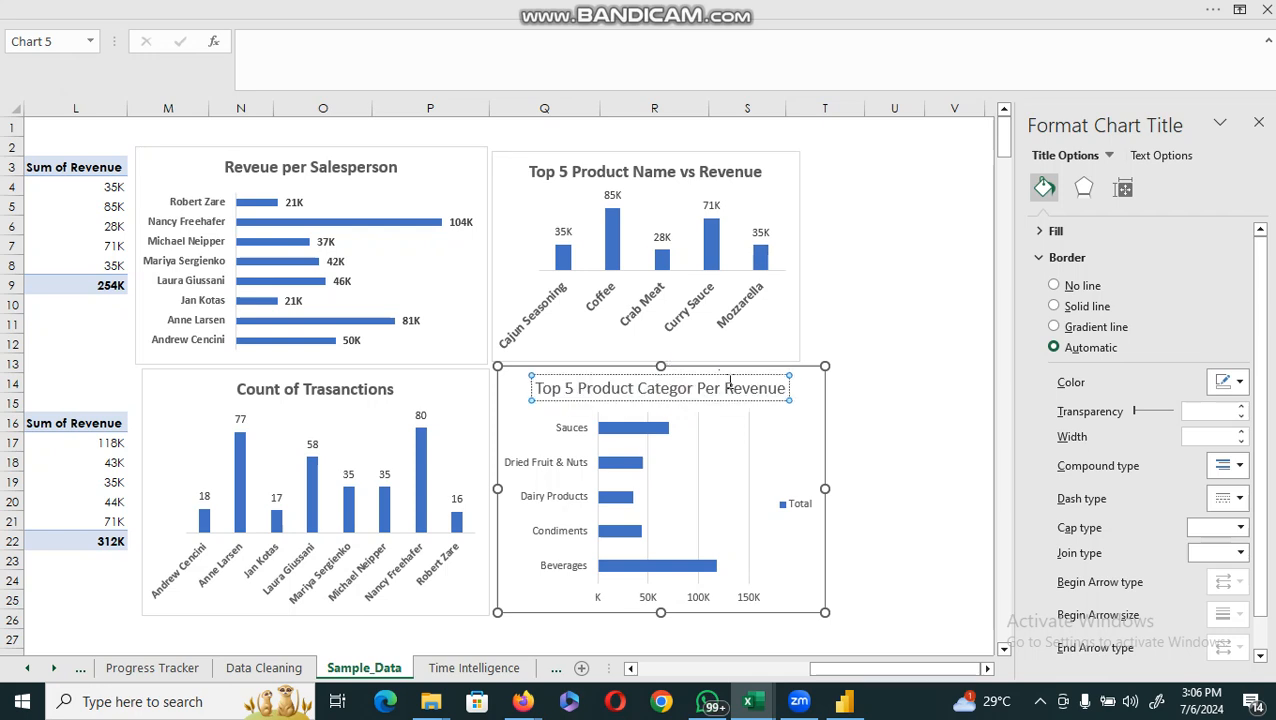
{"action": "type", "text": "."}
{"action": "left_click_drag", "start_coordinate": [771, 388], "coordinate": [545, 389]}
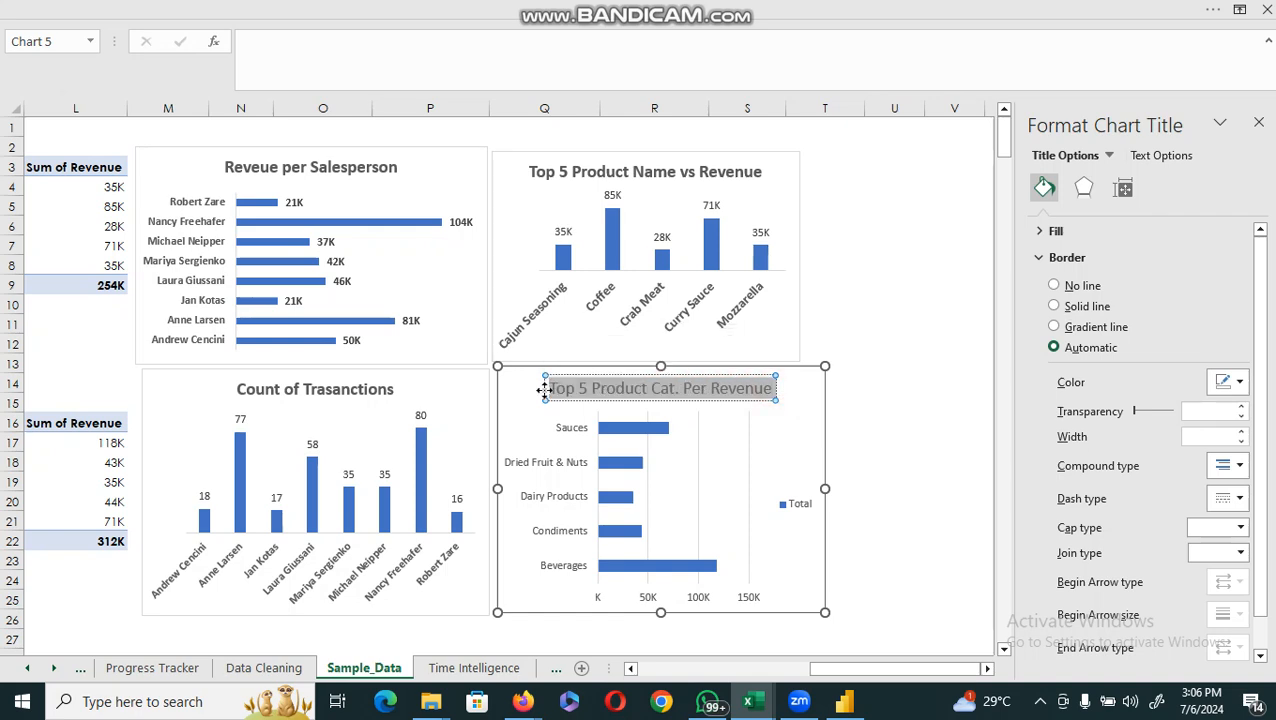
{"action": "key", "text": "ctrl+b"}
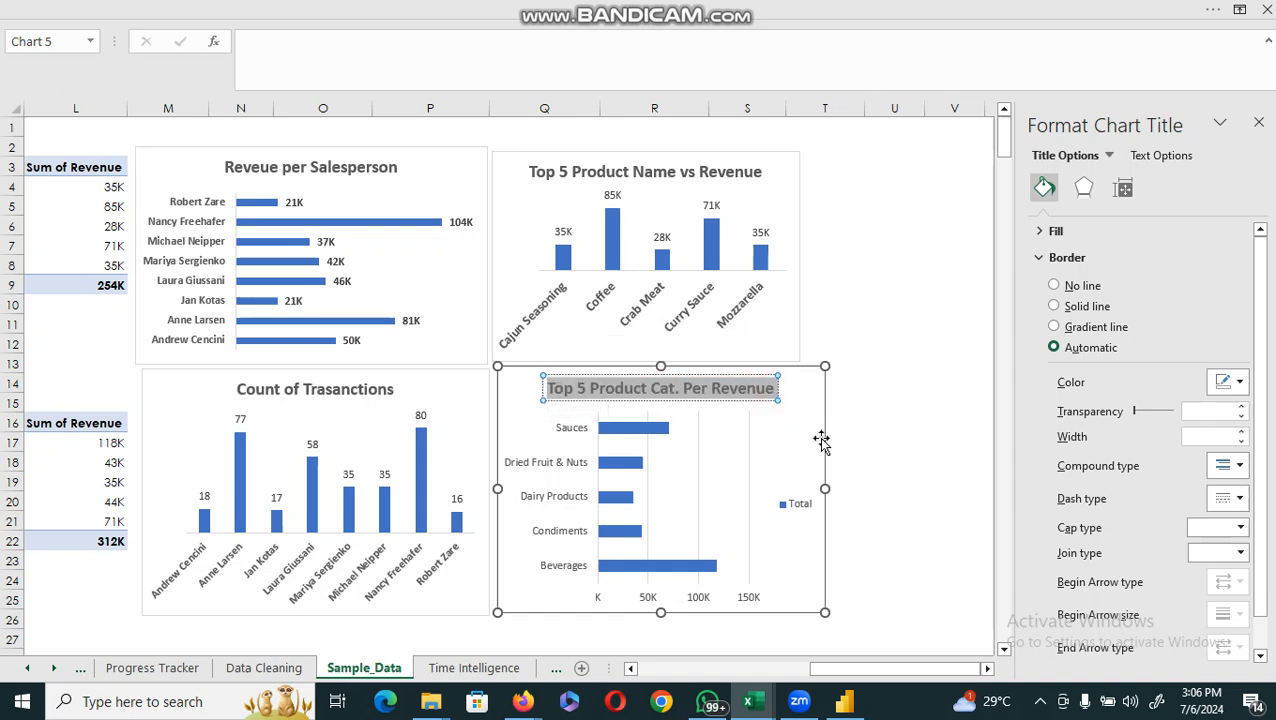
{"action": "left_click", "coordinate": [797, 447]}
Remove the gridlines and the legend from the product category chart
{"action": "left_click", "coordinate": [849, 378]}
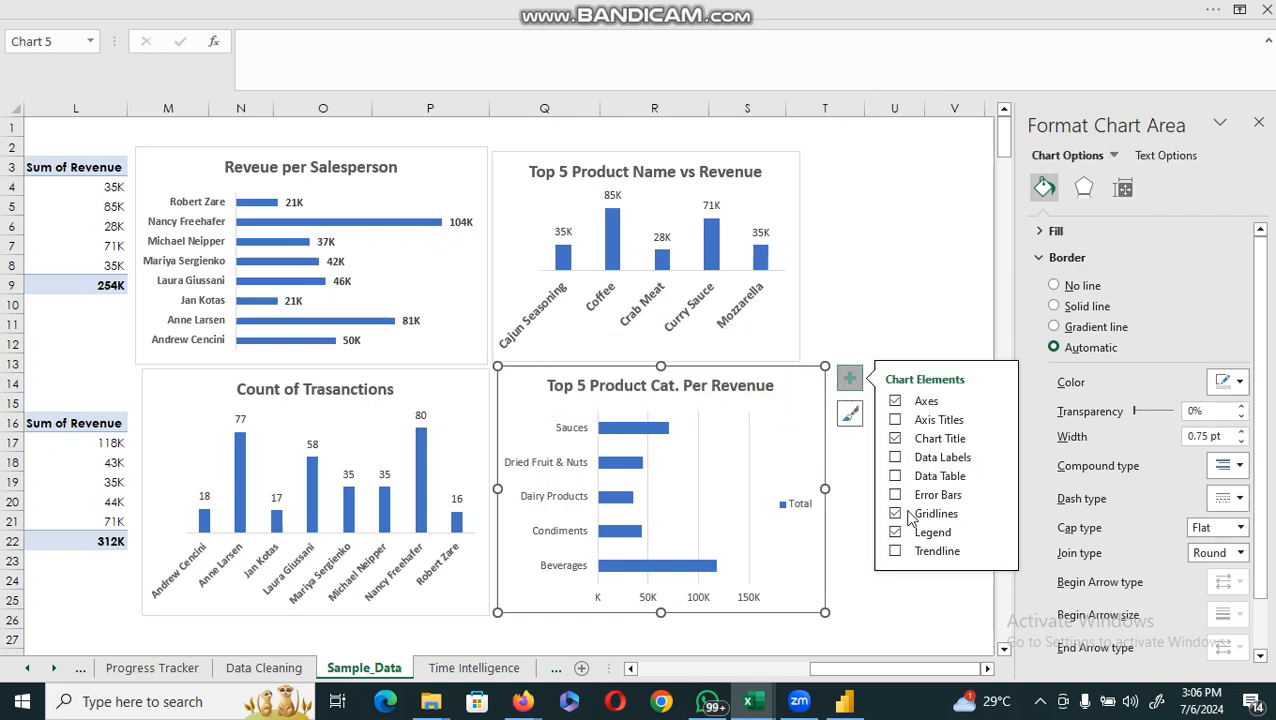
{"action": "left_click", "coordinate": [895, 514]}
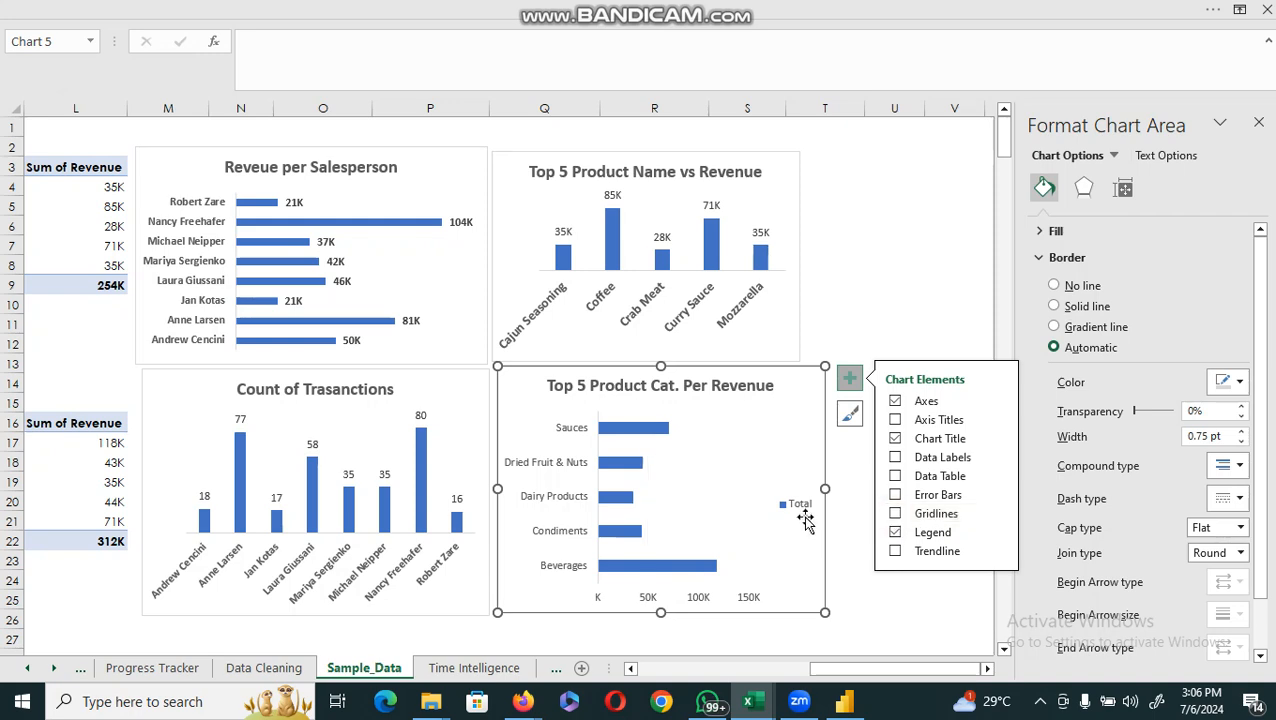
{"action": "left_click", "coordinate": [800, 510]}
{"action": "key", "text": "Delete"}
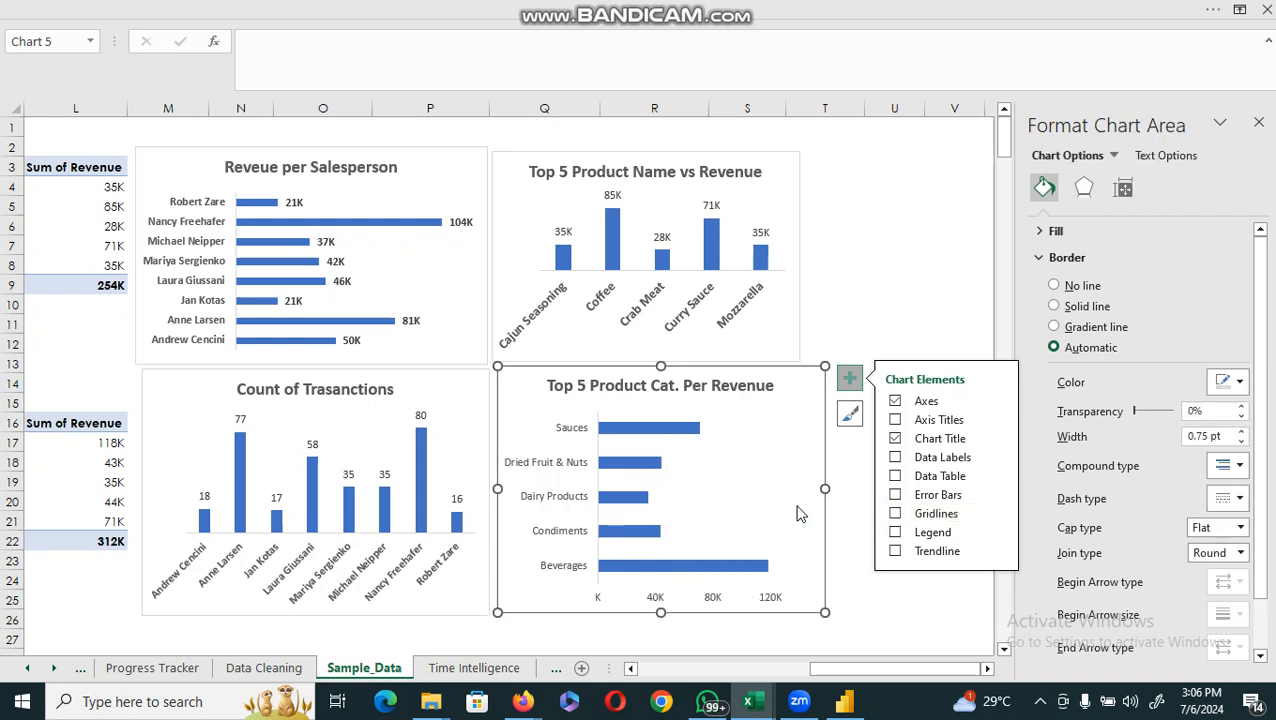
Remove the value axis from the product category chart and add data labels to its bars
{"action": "left_click", "coordinate": [767, 597]}
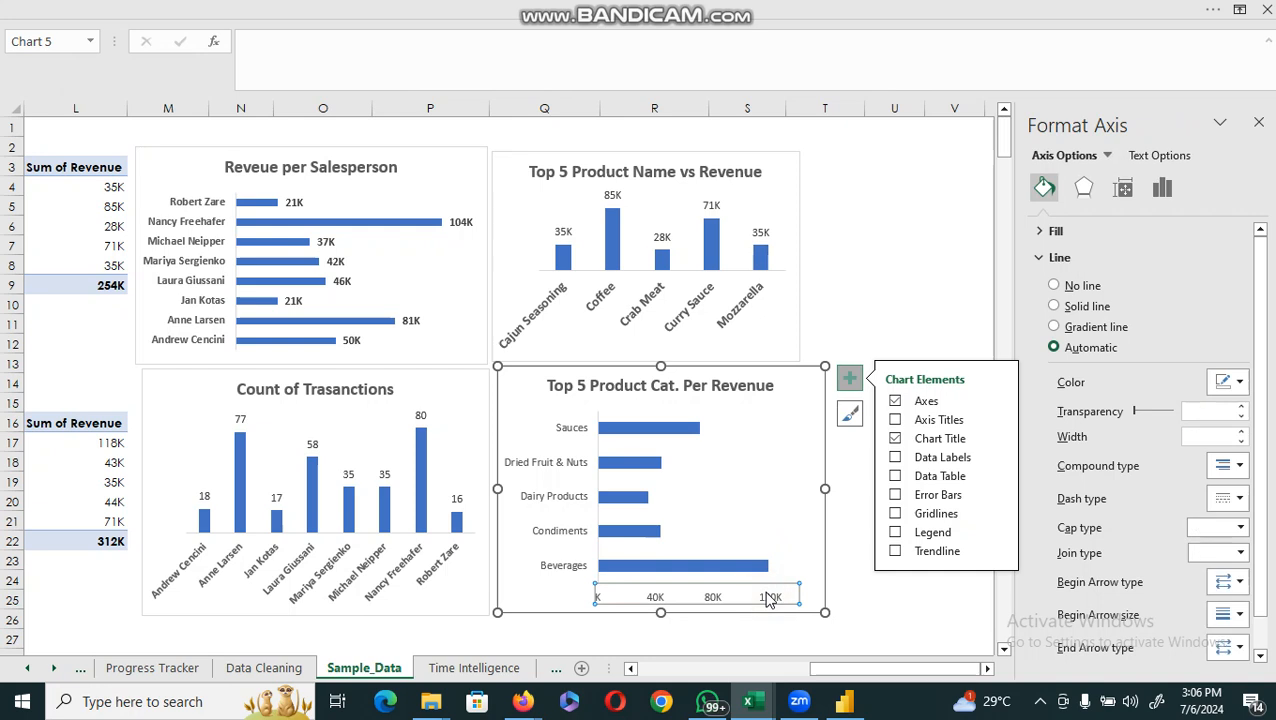
{"action": "key", "text": "Delete"}
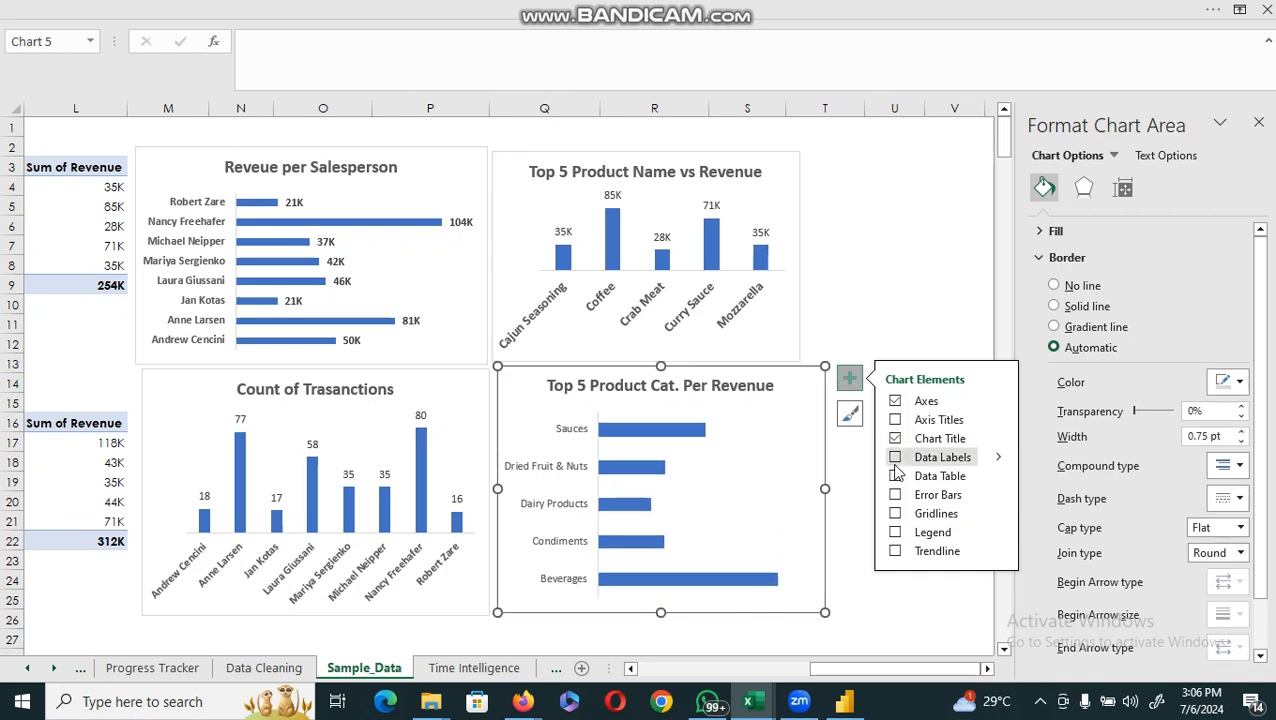
{"action": "left_click", "coordinate": [895, 457]}
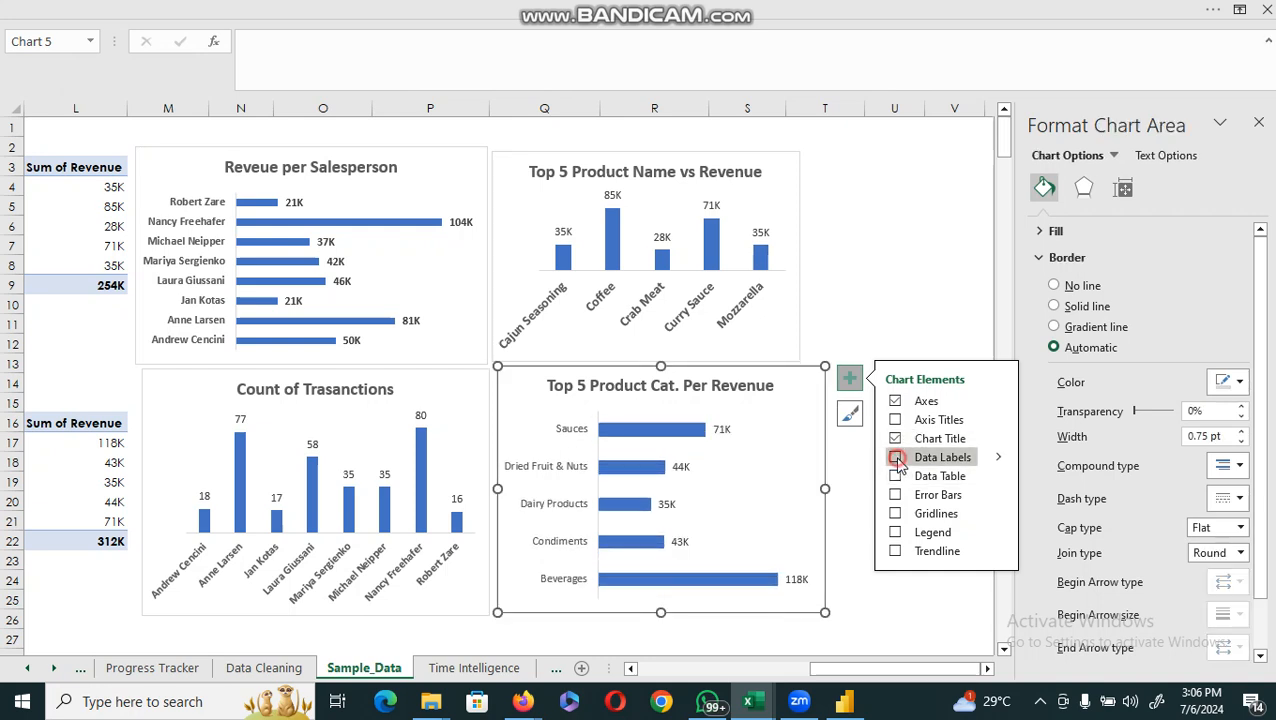
Bold the category labels and data labels of the product category chart, and the data labels of both column charts
{"action": "left_click", "coordinate": [568, 467]}
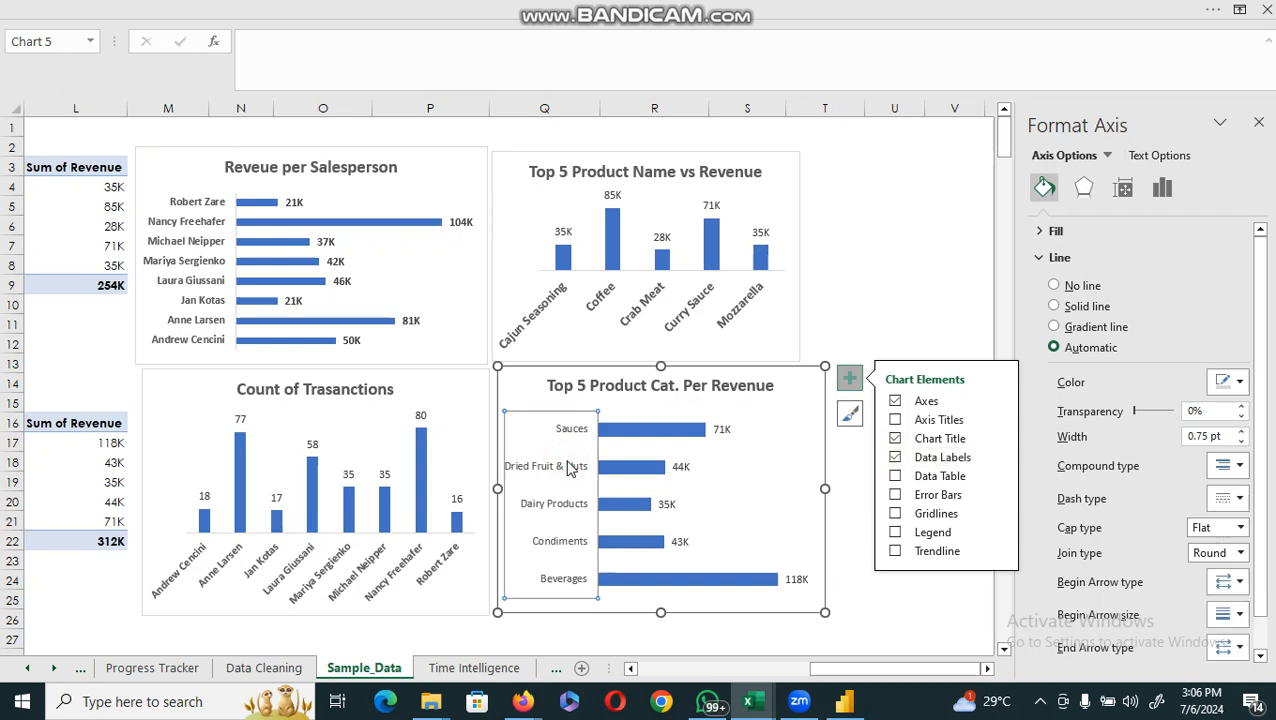
{"action": "left_click", "coordinate": [724, 429]}
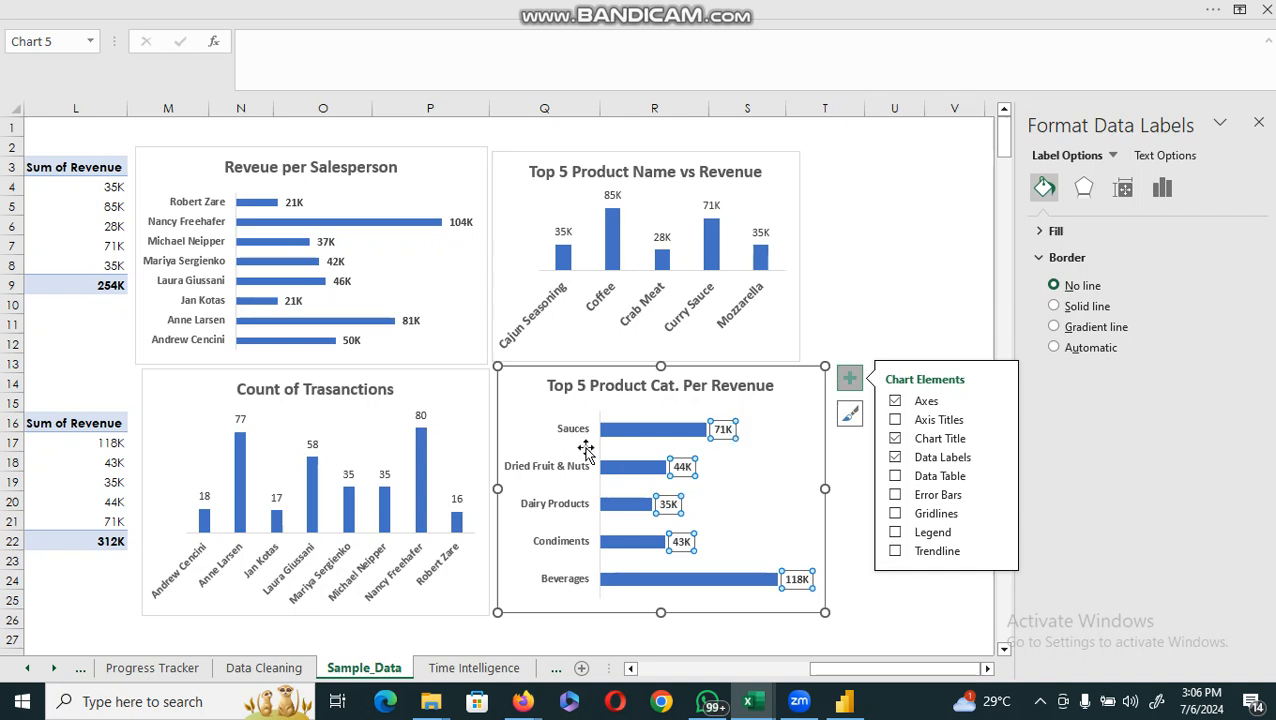
{"action": "left_click", "coordinate": [422, 412]}
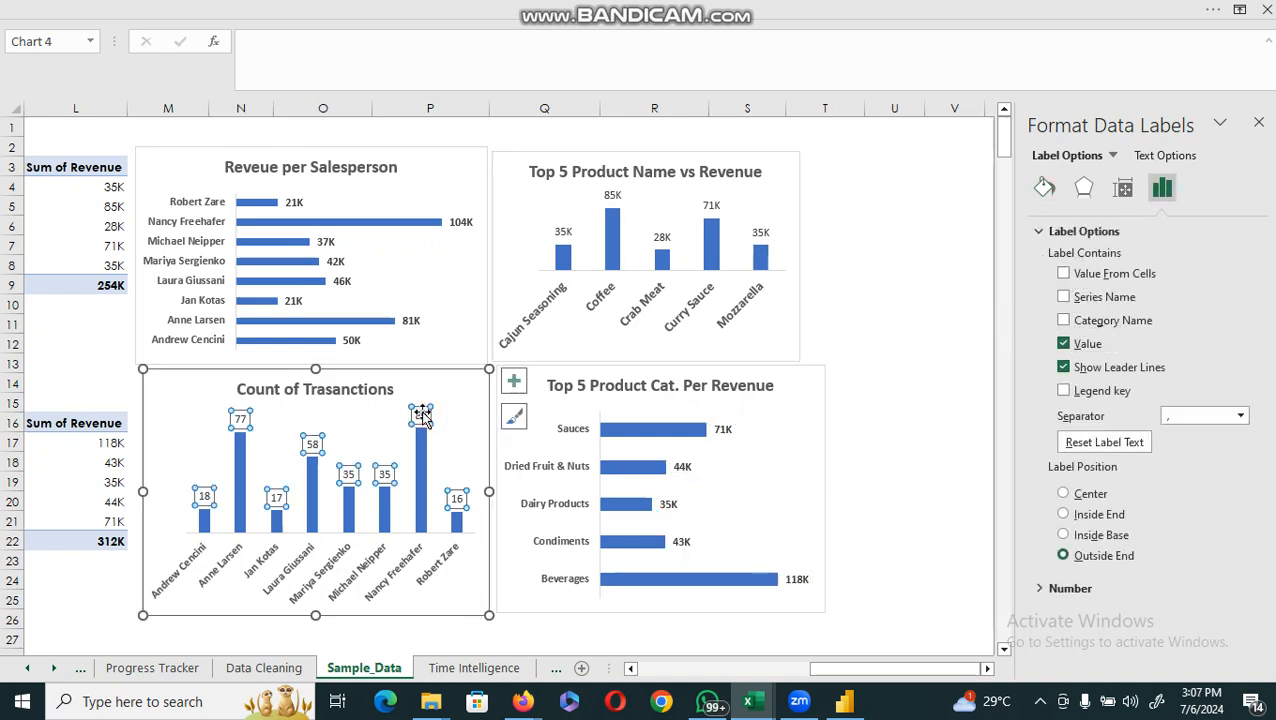
{"action": "left_click", "coordinate": [765, 234]}
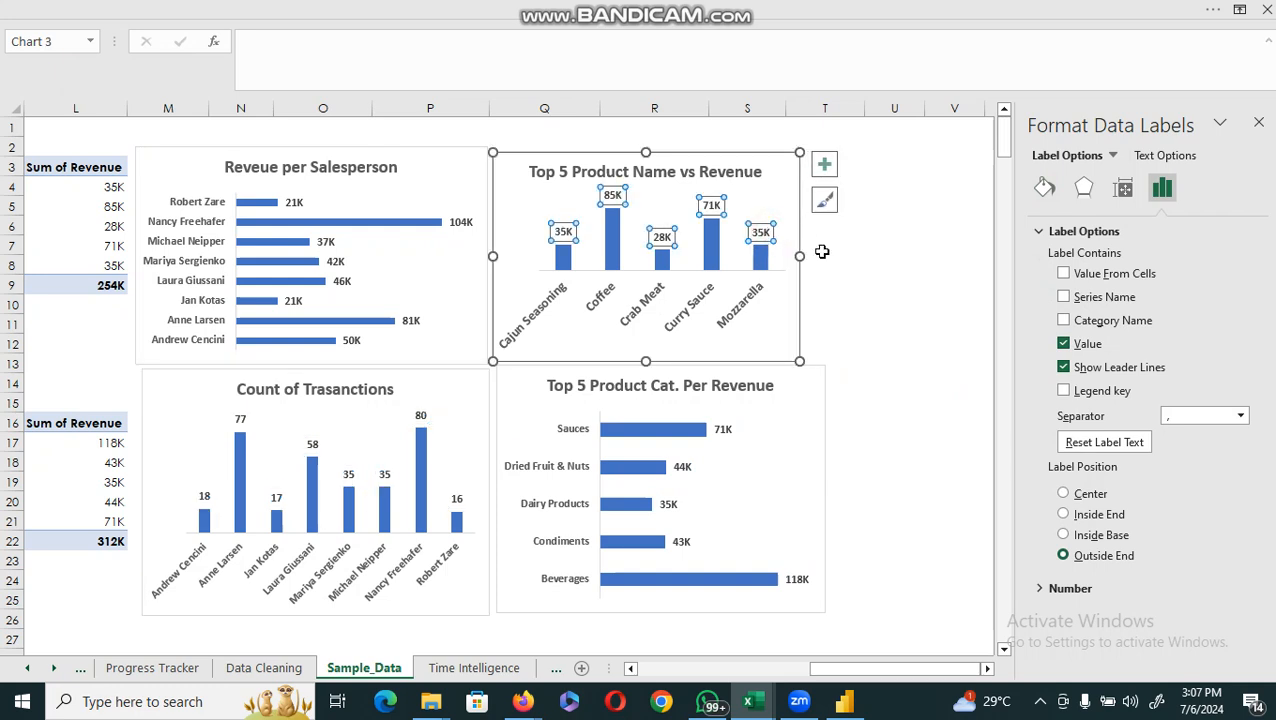
{"action": "left_click", "coordinate": [853, 300]}
Widen the "Top 5 Product Name vs Revenue" chart to match the width of the product category chart below it
{"action": "left_click", "coordinate": [810, 370]}
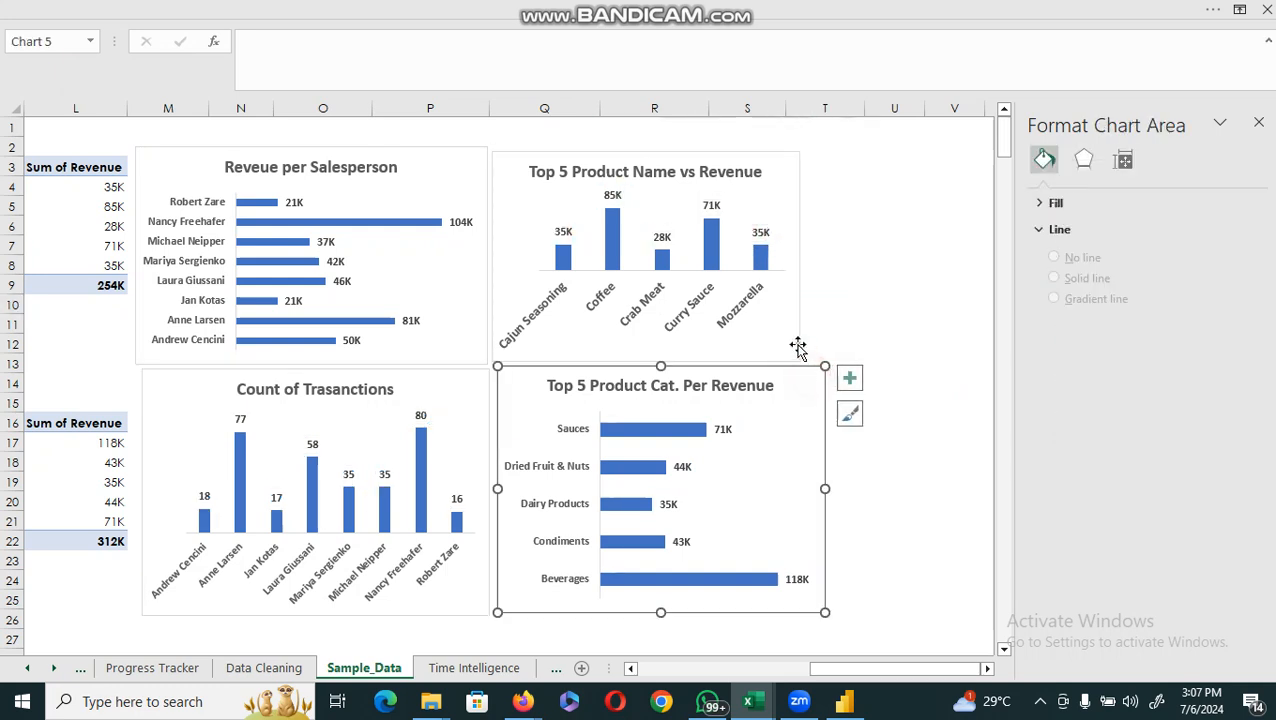
{"action": "left_click", "coordinate": [790, 330]}
{"action": "left_click_drag", "start_coordinate": [799, 257], "coordinate": [824, 259]}
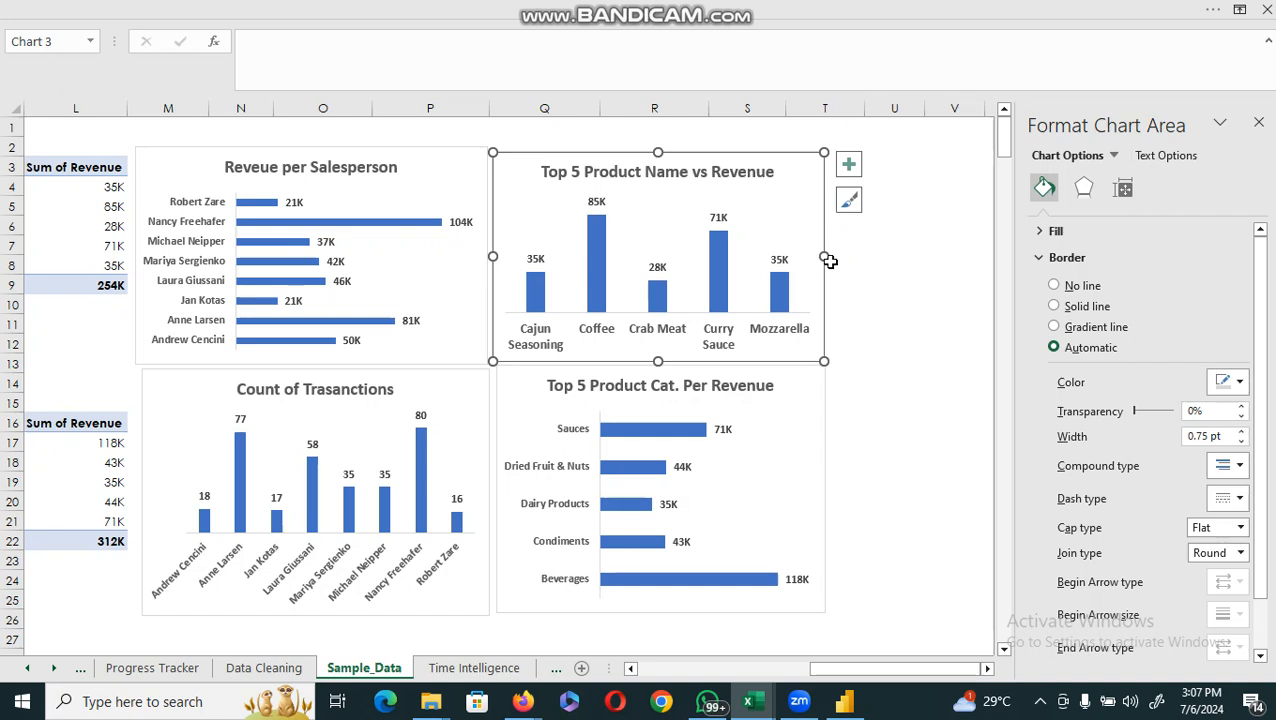
Give the borders of the "Reveue per Salesperson" and "Top 5 Product Name vs Revenue" charts rounded corners
{"action": "left_click", "coordinate": [478, 272]}
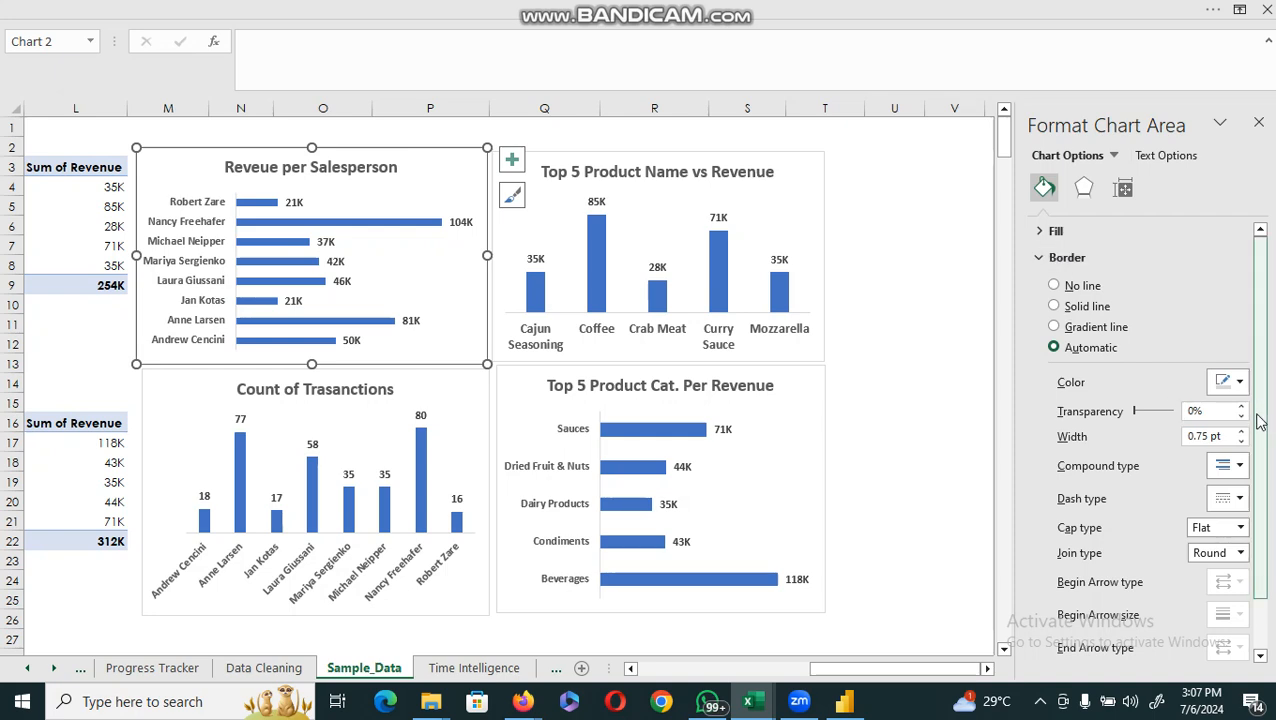
{"action": "scroll", "coordinate": [1263, 422], "scroll_direction": "down", "scroll_amount": 2}
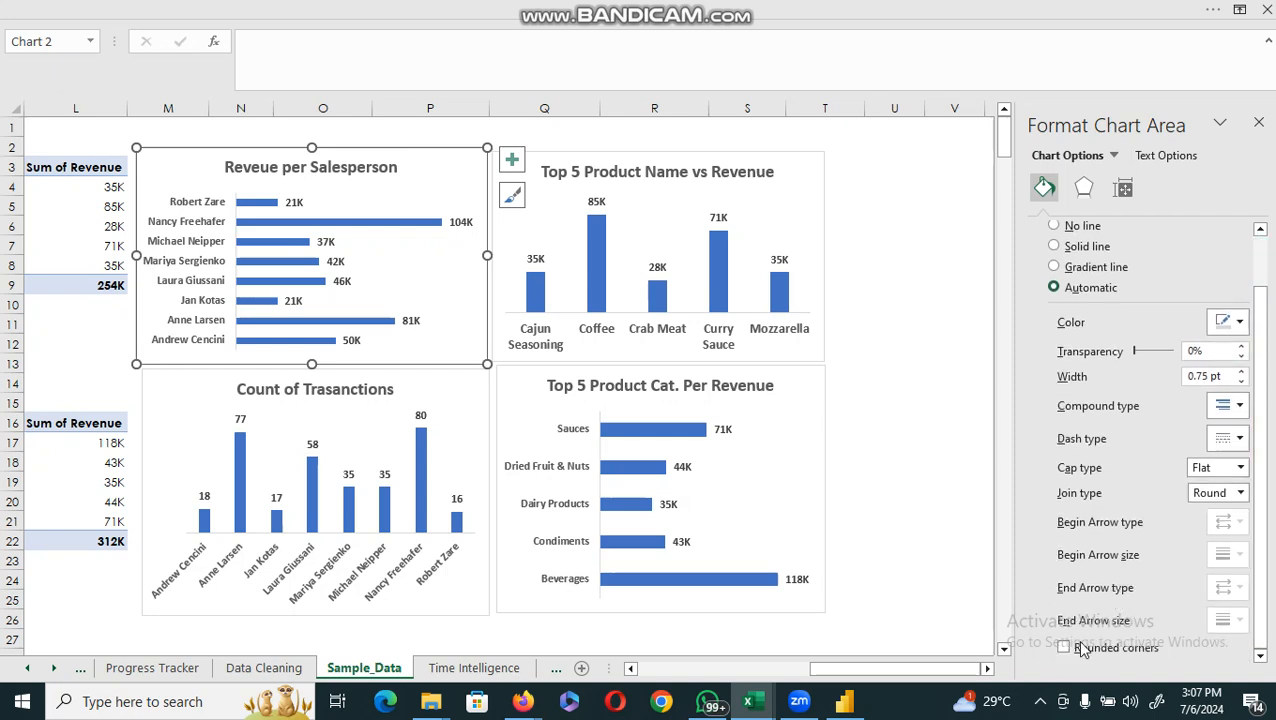
{"action": "left_click", "coordinate": [1064, 647]}
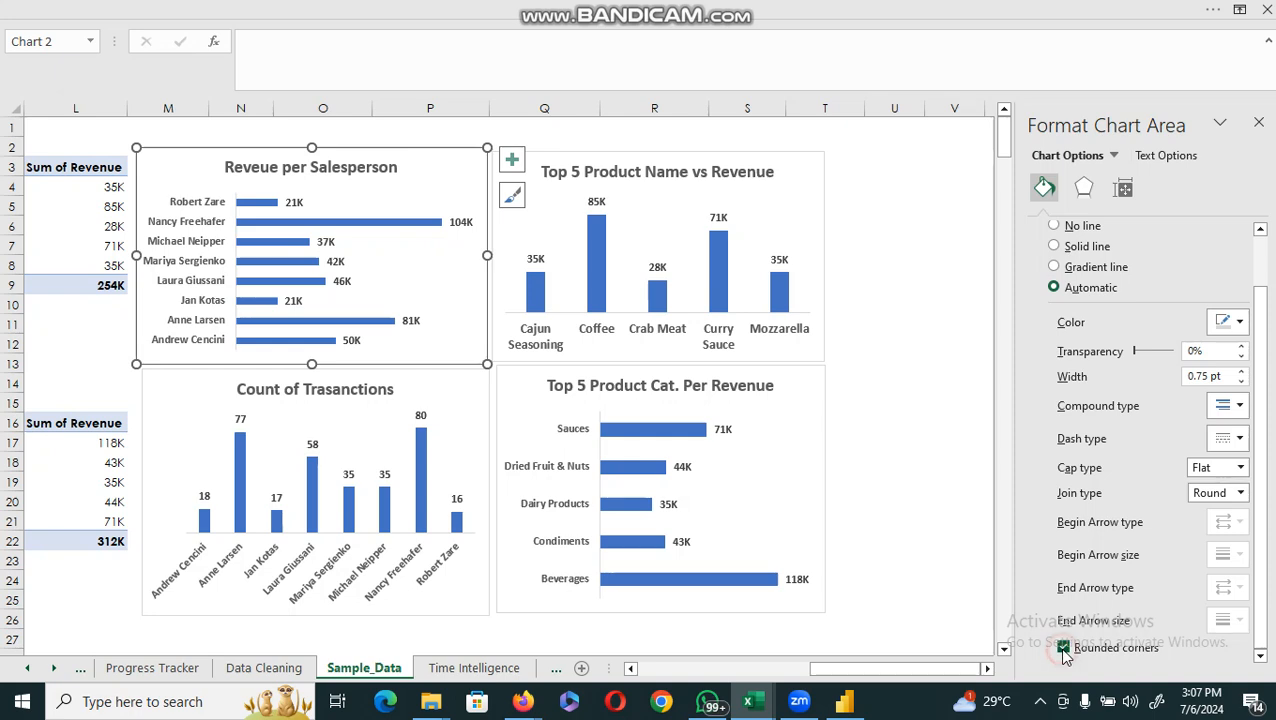
{"action": "left_click", "coordinate": [797, 205]}
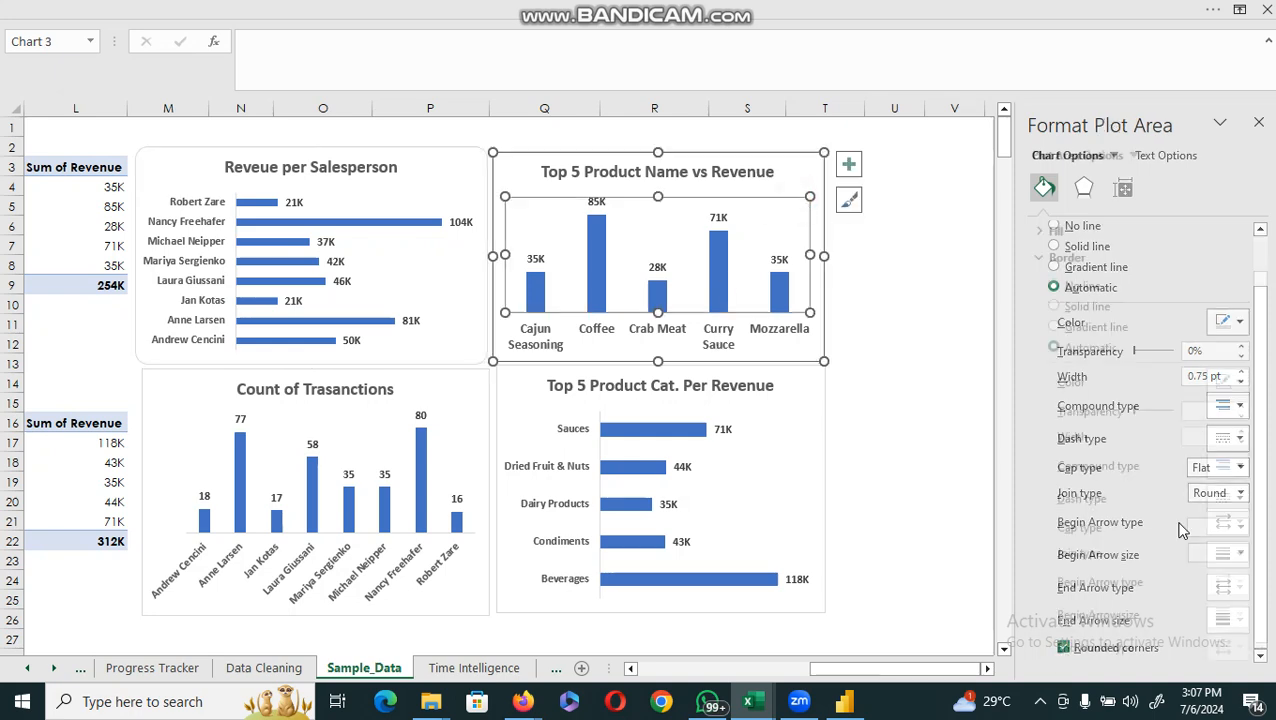
{"action": "left_click", "coordinate": [806, 172]}
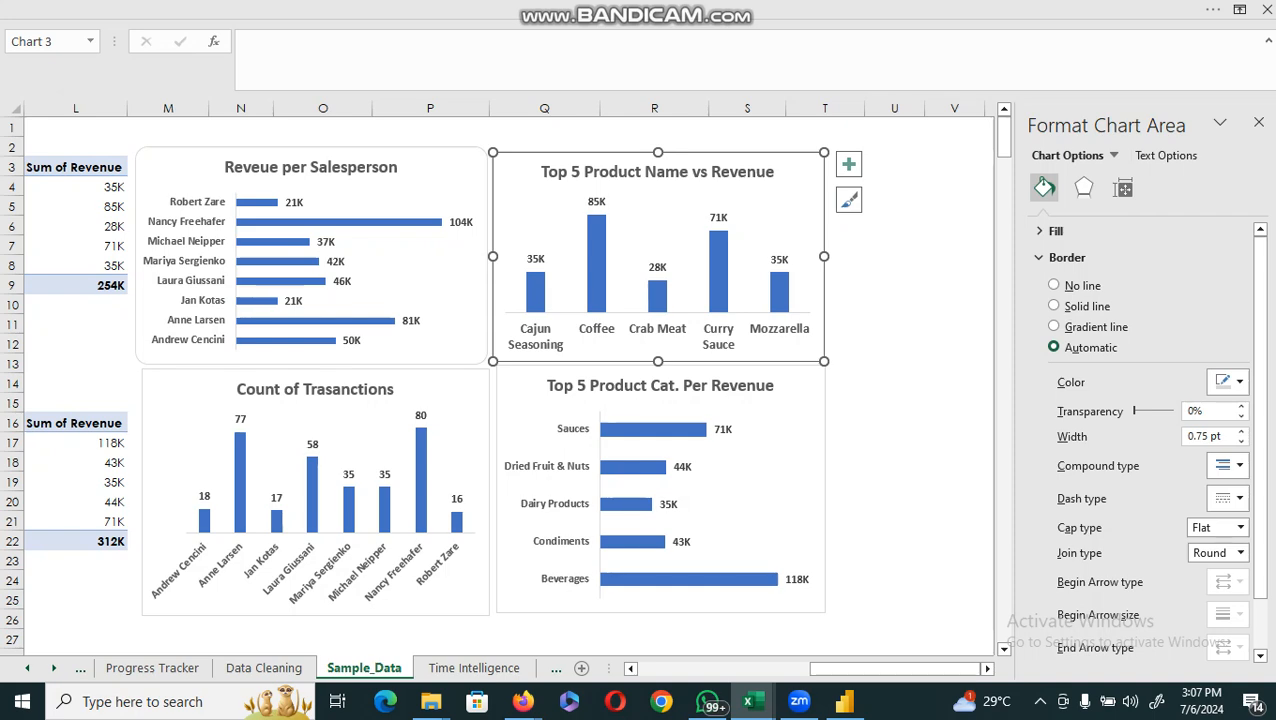
{"action": "scroll", "coordinate": [1150, 500], "scroll_direction": "down", "scroll_amount": 2}
{"action": "left_click", "coordinate": [1066, 647]}
Apply rounded corners to the "Count of Trasanctions" and "Top 5 Product Cat. Per Revenue" charts
{"action": "left_click", "coordinate": [486, 389]}
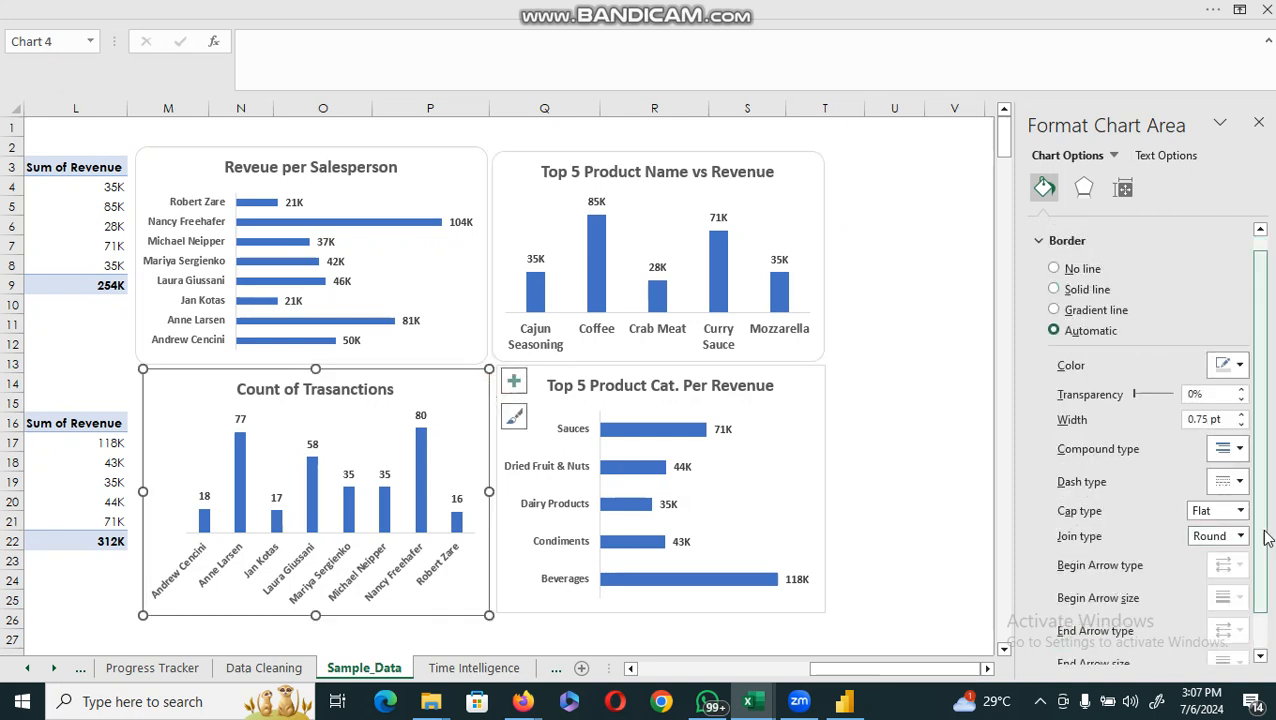
{"action": "left_click_drag", "start_coordinate": [1266, 538], "coordinate": [1266, 578]}
{"action": "left_click", "coordinate": [1066, 647]}
{"action": "left_click", "coordinate": [806, 380]}
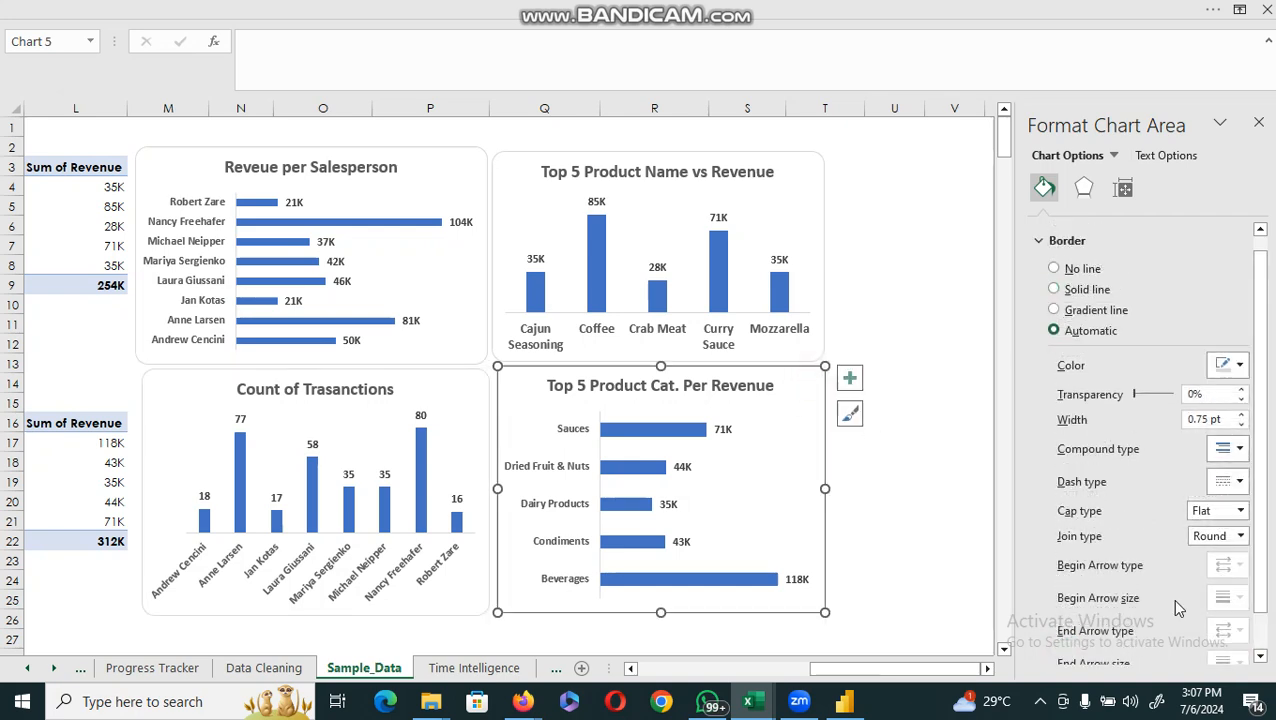
{"action": "left_click_drag", "start_coordinate": [1262, 578], "coordinate": [1262, 620]}
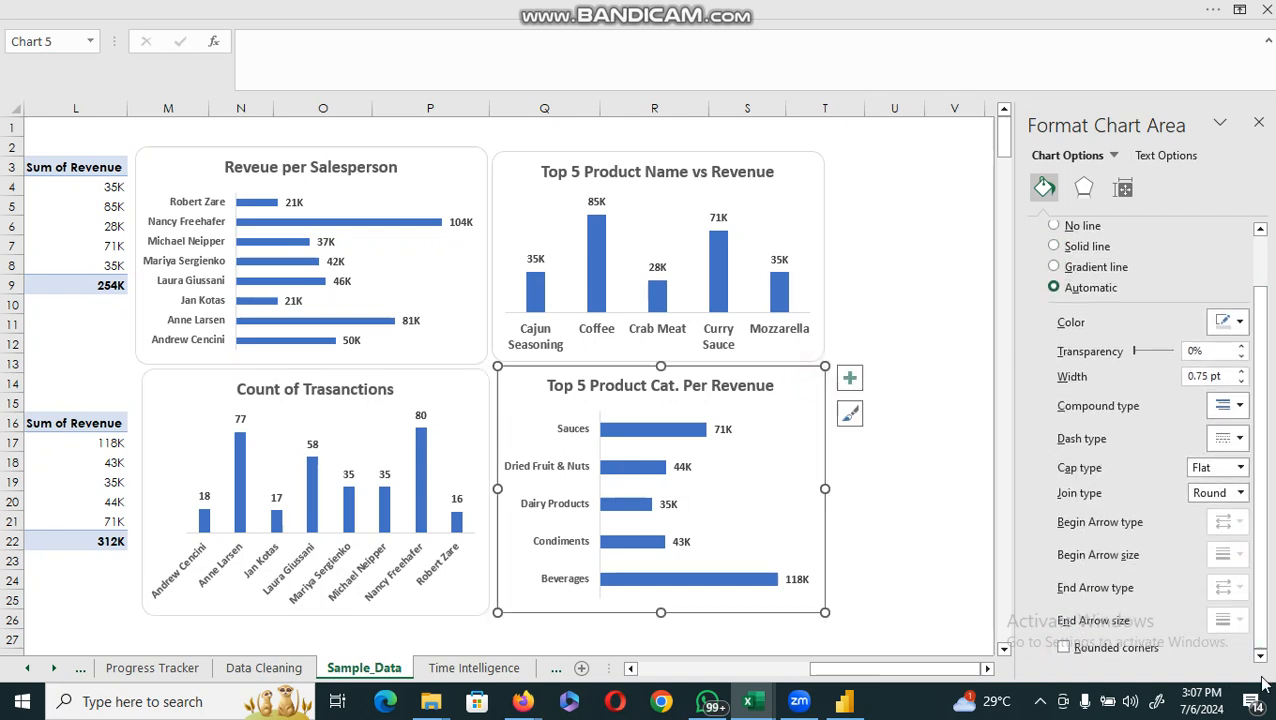
{"action": "left_click", "coordinate": [1065, 650]}
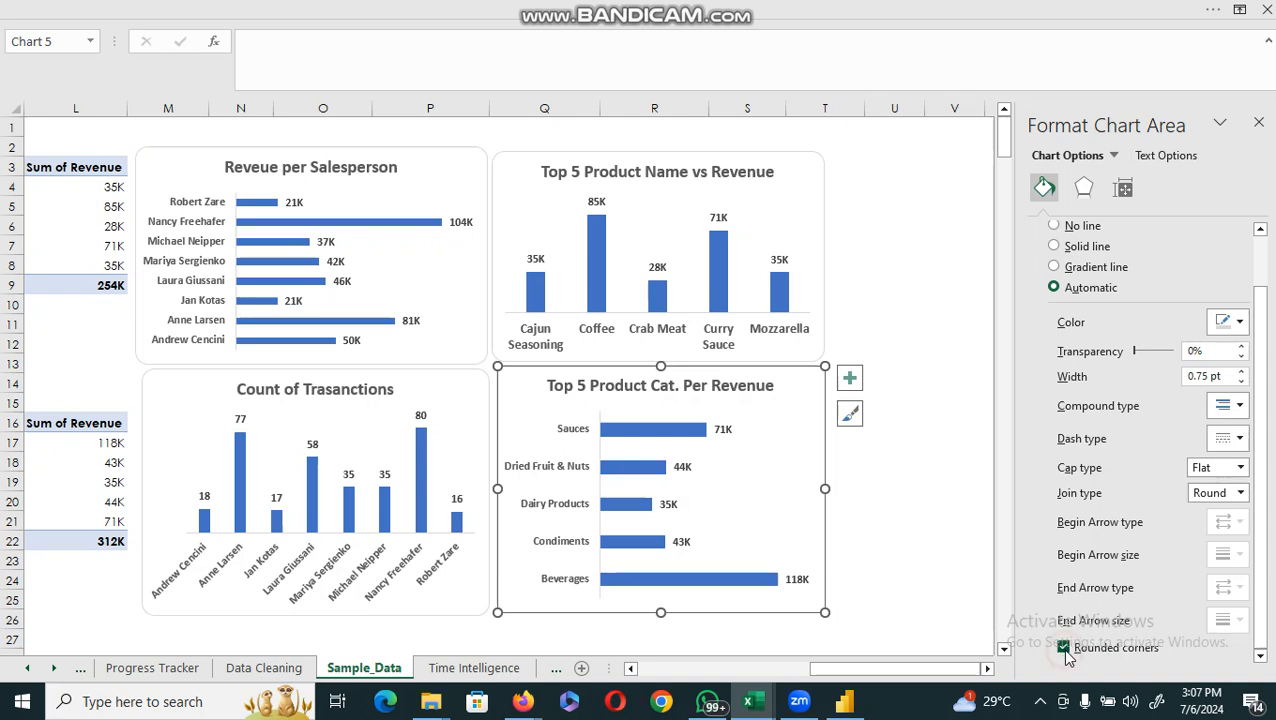
{"action": "left_click", "coordinate": [885, 461]}
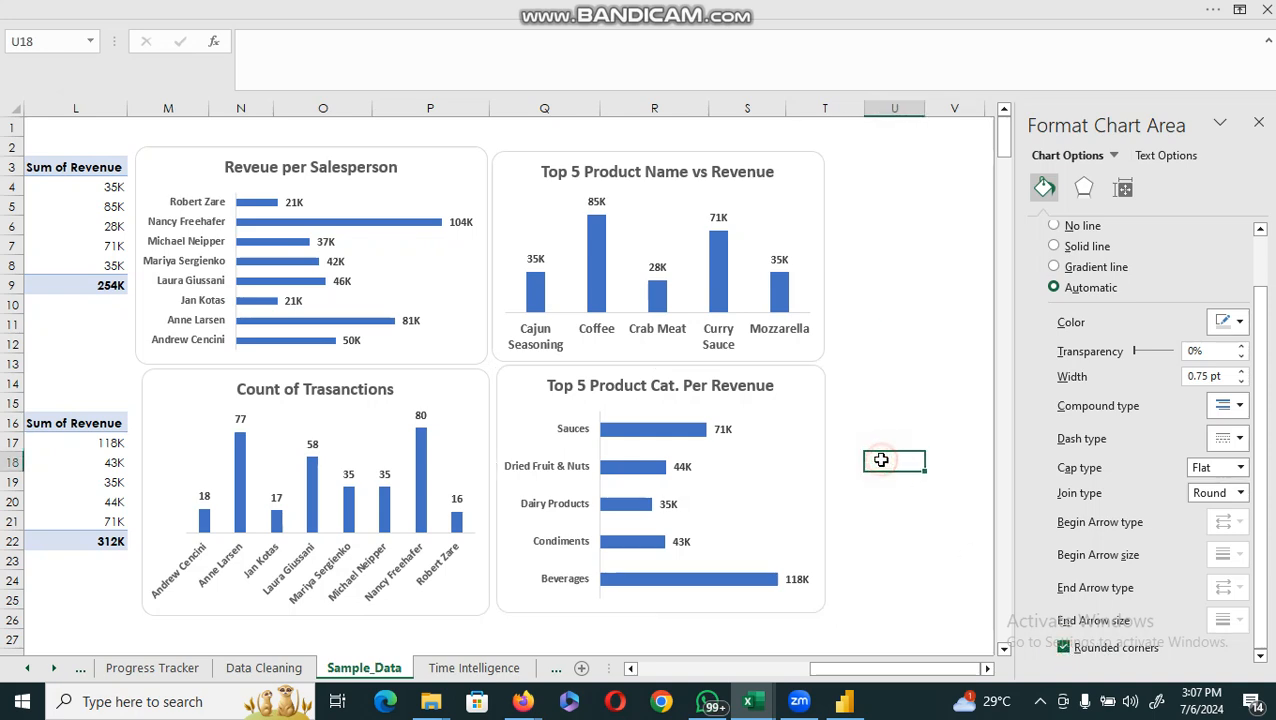
{"action": "left_click", "coordinate": [462, 166]}
{"action": "left_click", "coordinate": [778, 179]}
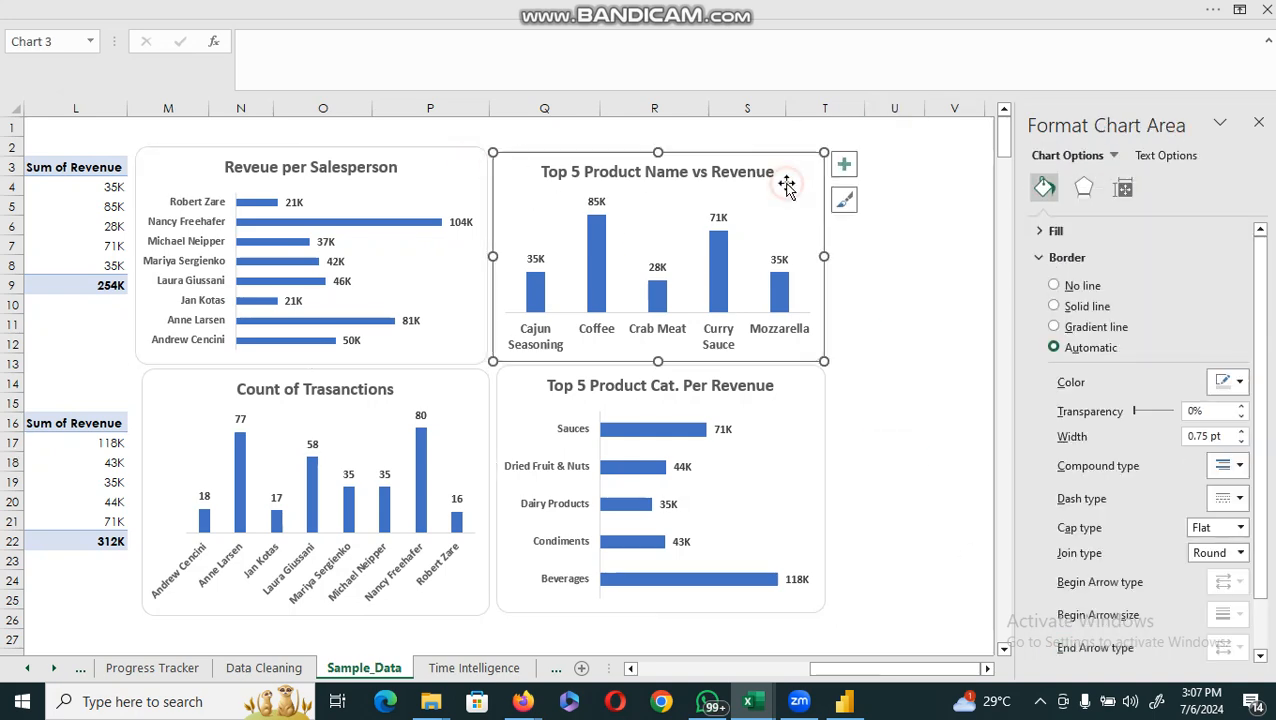
{"action": "left_click", "coordinate": [458, 176]}
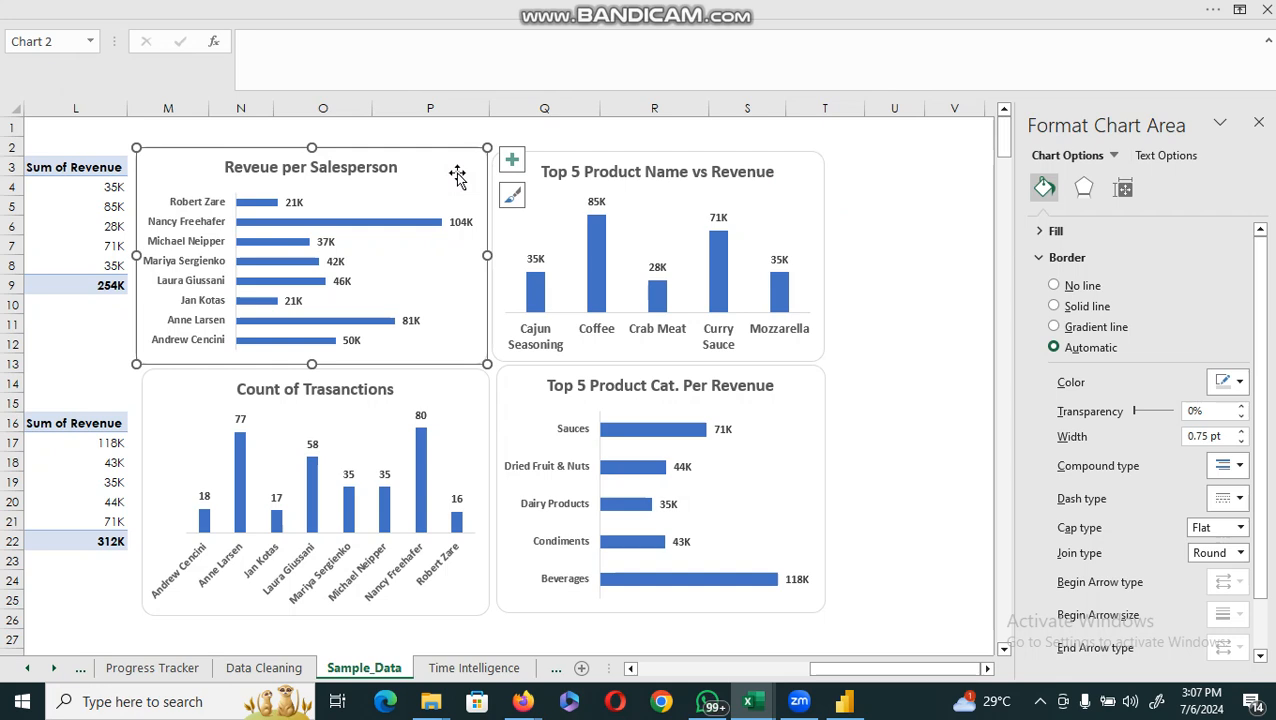
{"action": "left_click", "coordinate": [808, 171], "text": "ctrl"}
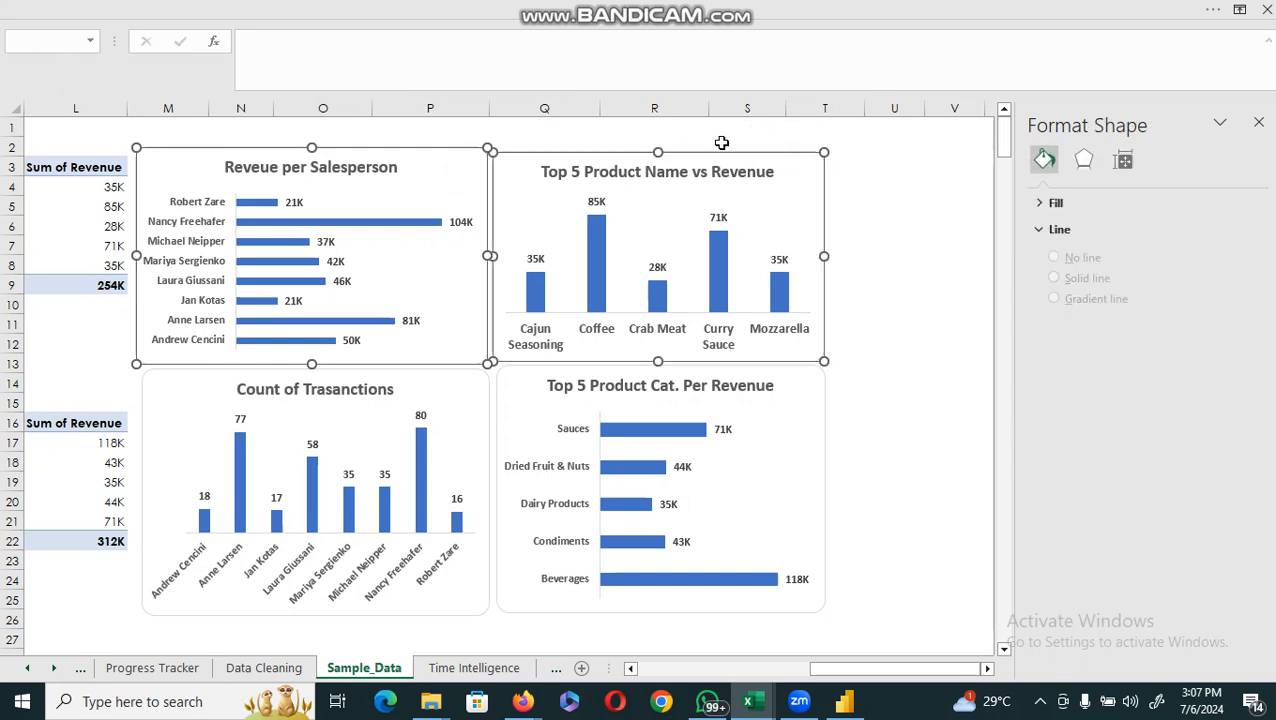
{"action": "left_click_drag", "start_coordinate": [657, 149], "coordinate": [657, 146]}
{"action": "left_click", "coordinate": [858, 182]}
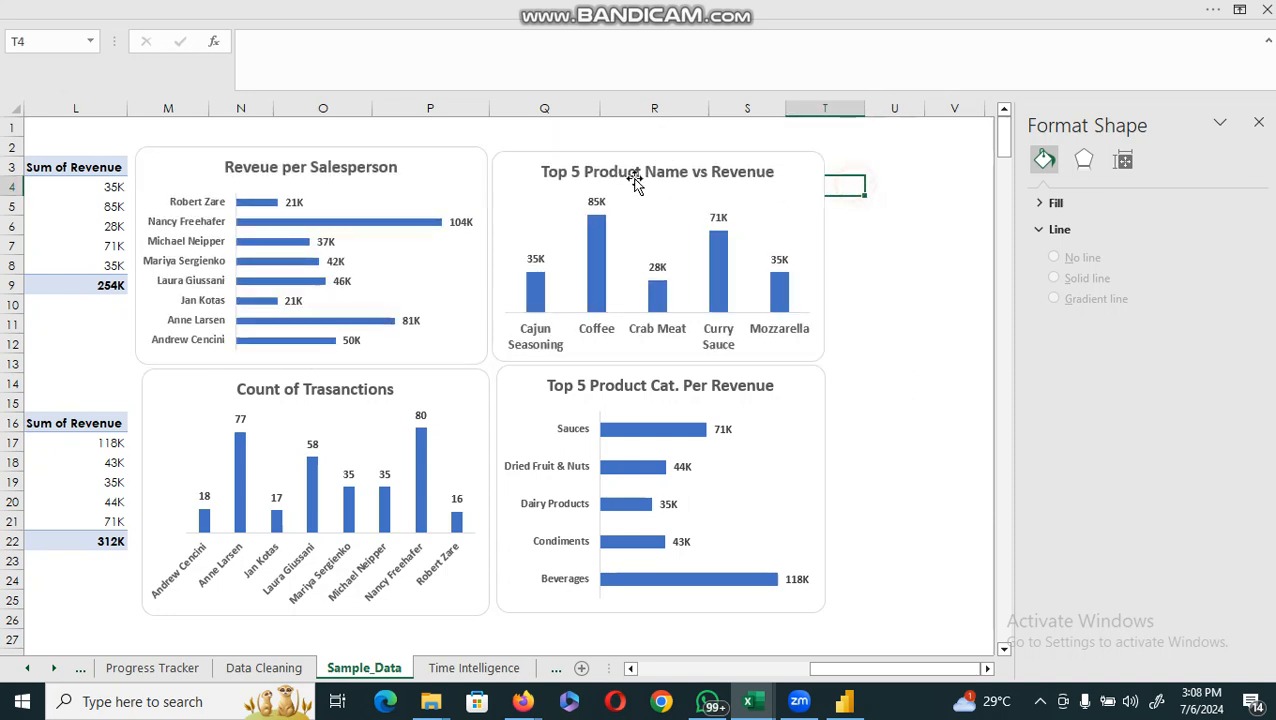
Set the "Reveue per Salesperson" chart's height to 2" and its width to 3"
{"action": "left_click", "coordinate": [462, 165]}
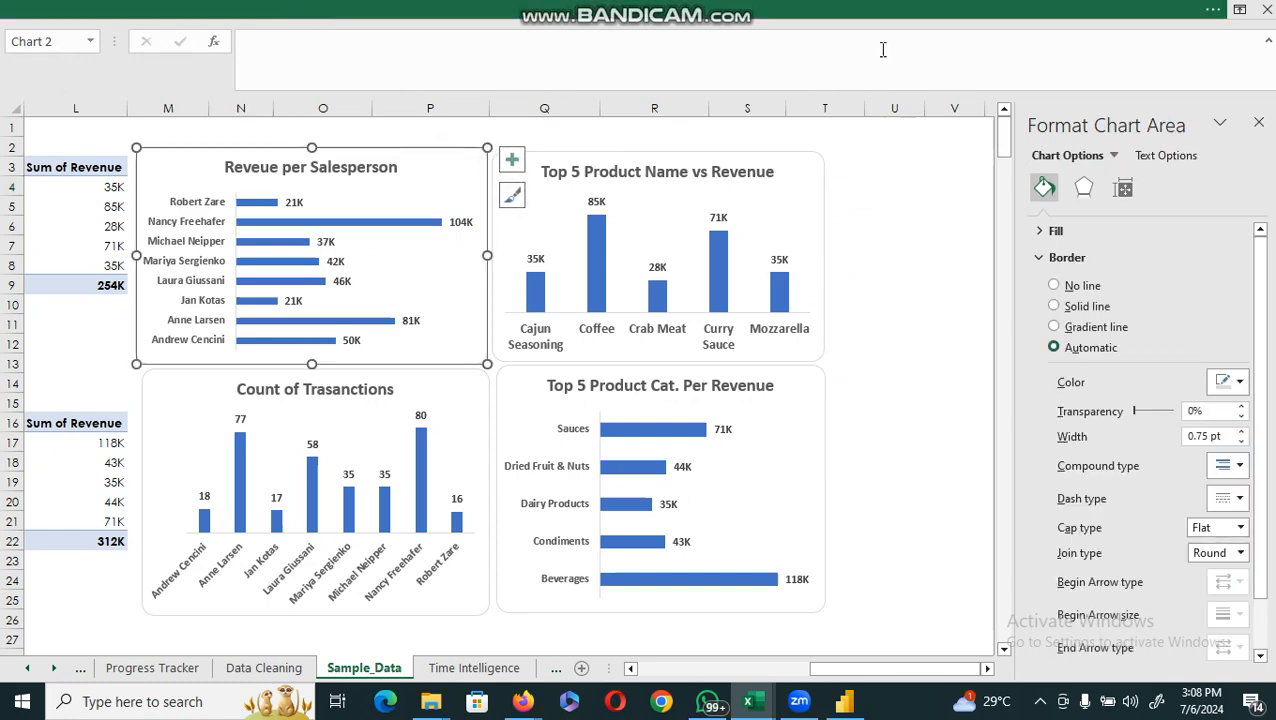
{"action": "left_click", "coordinate": [1214, 15]}
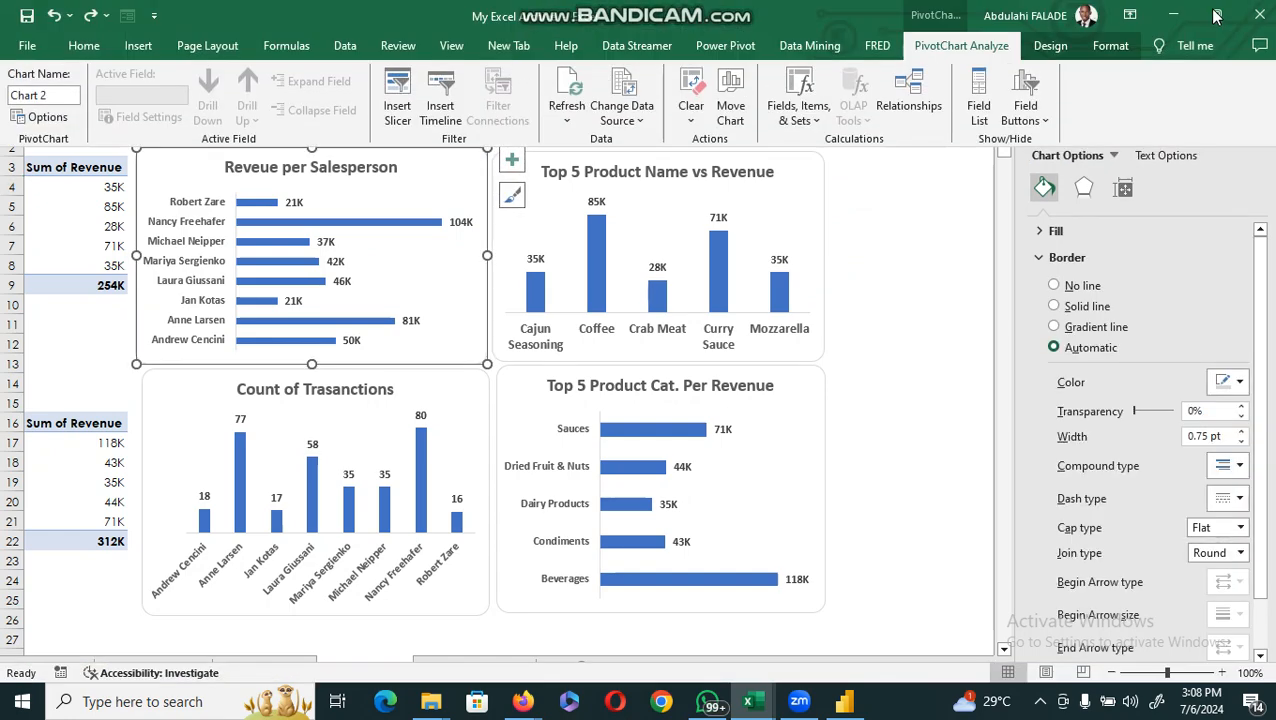
{"action": "left_click", "coordinate": [1108, 47]}
{"action": "left_click", "coordinate": [1078, 82]}
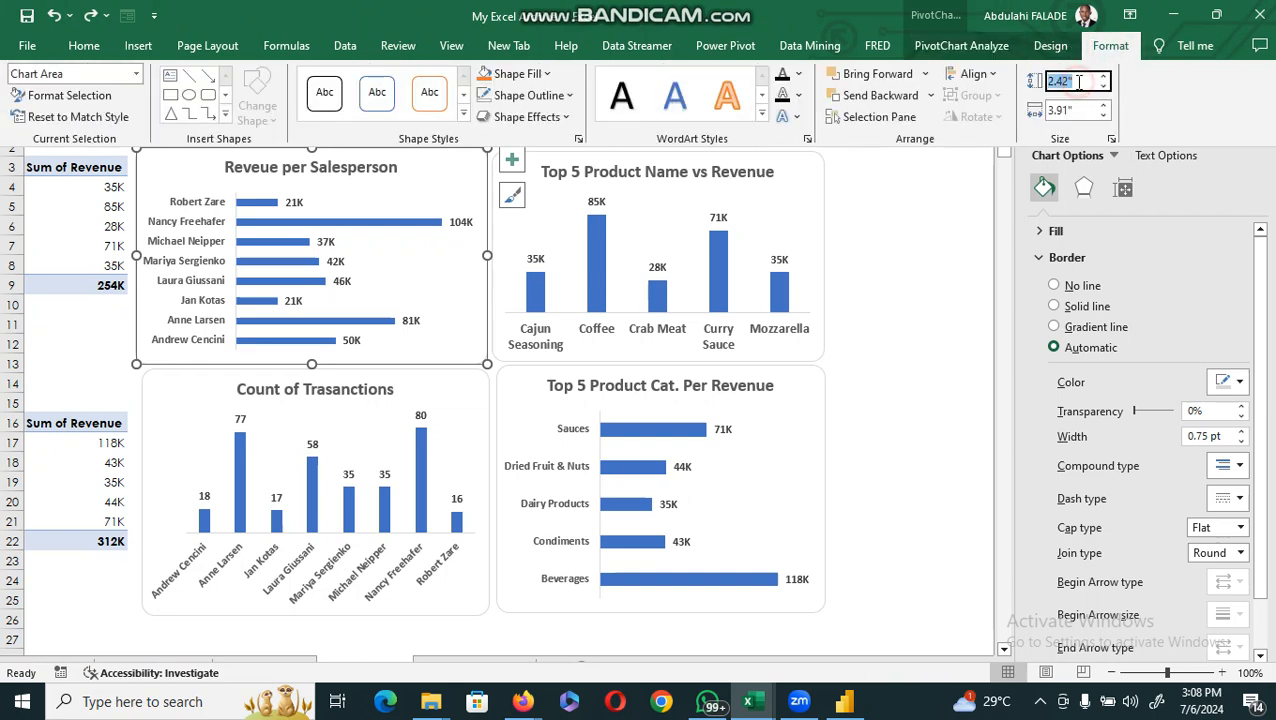
{"action": "type", "text": "2"}
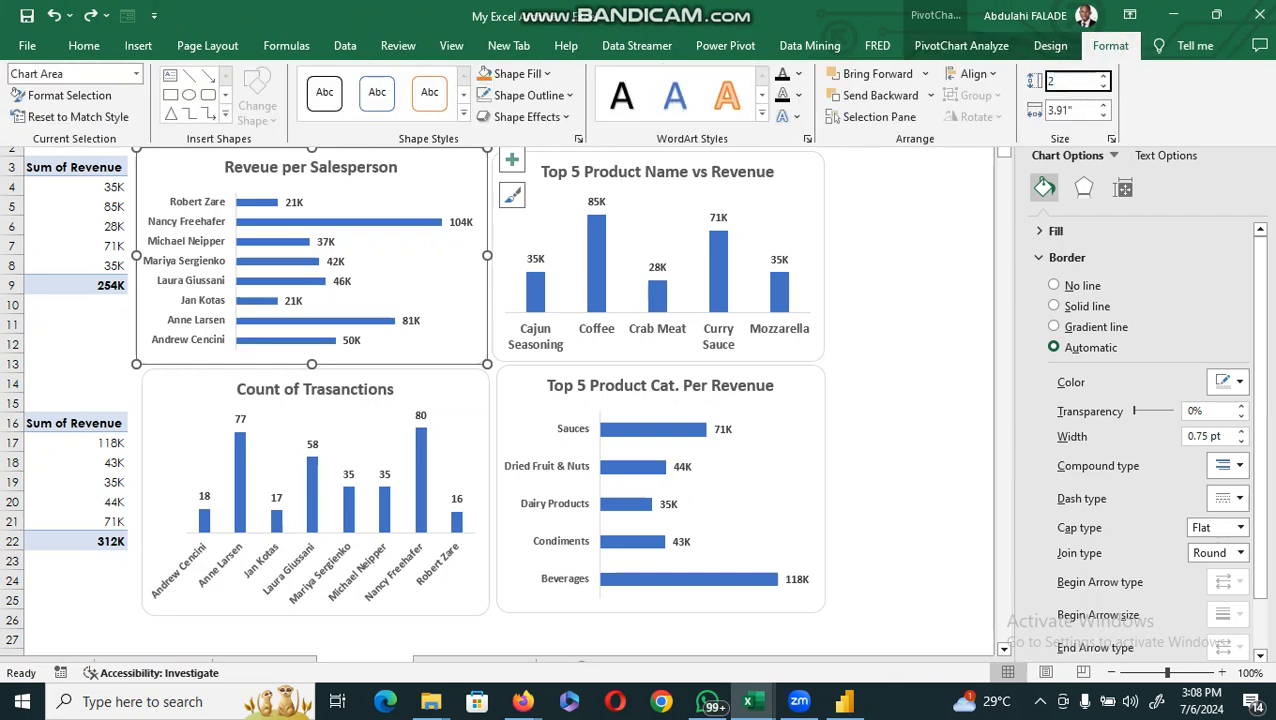
{"action": "left_click", "coordinate": [1075, 110]}
{"action": "type", "text": "3"}
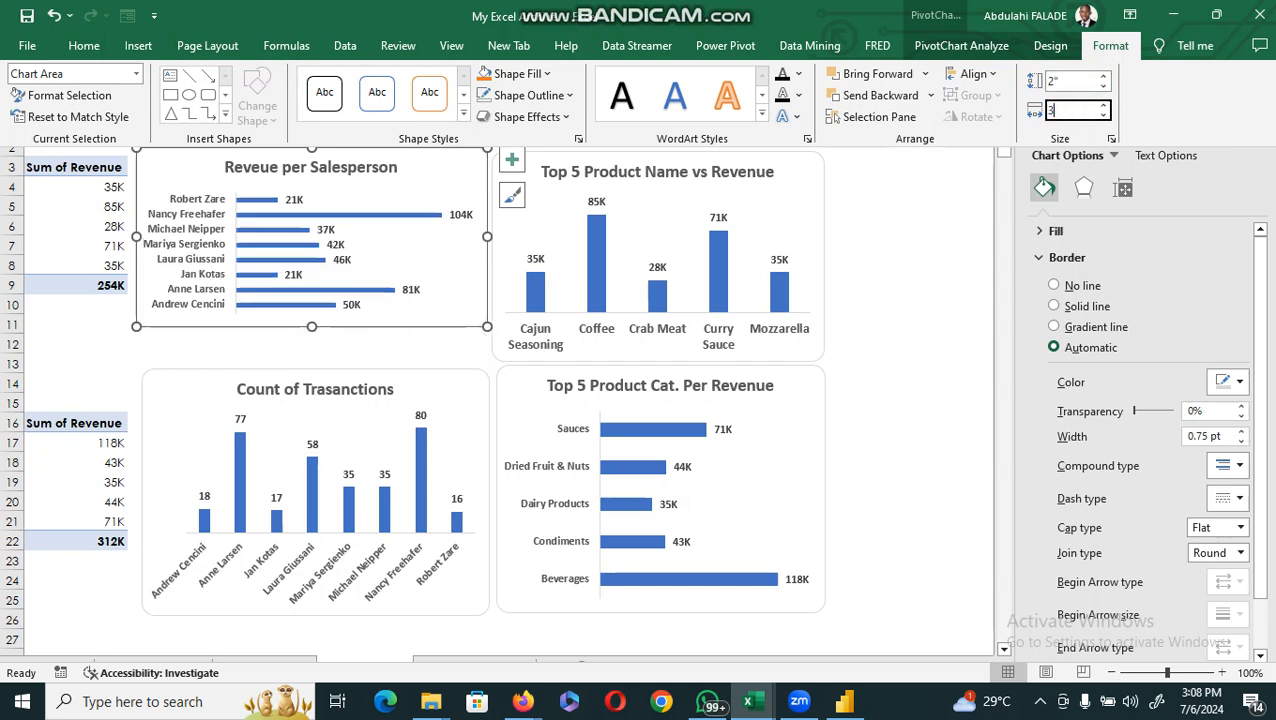
Change the "Reveue per Salesperson" chart's size to 3" high and 3.5" wide
{"action": "left_click", "coordinate": [1062, 80]}
{"action": "type", "text": "3"}
{"action": "left_click", "coordinate": [1068, 108]}
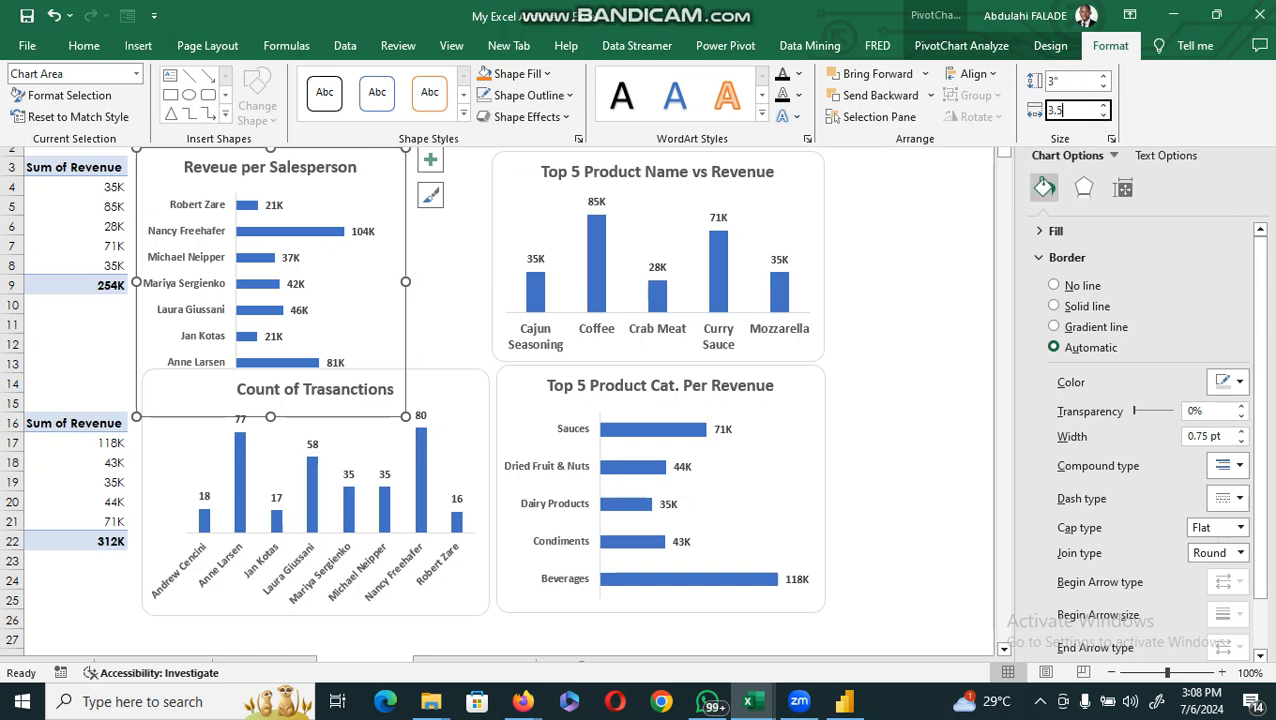
{"action": "key", "text": "Return"}
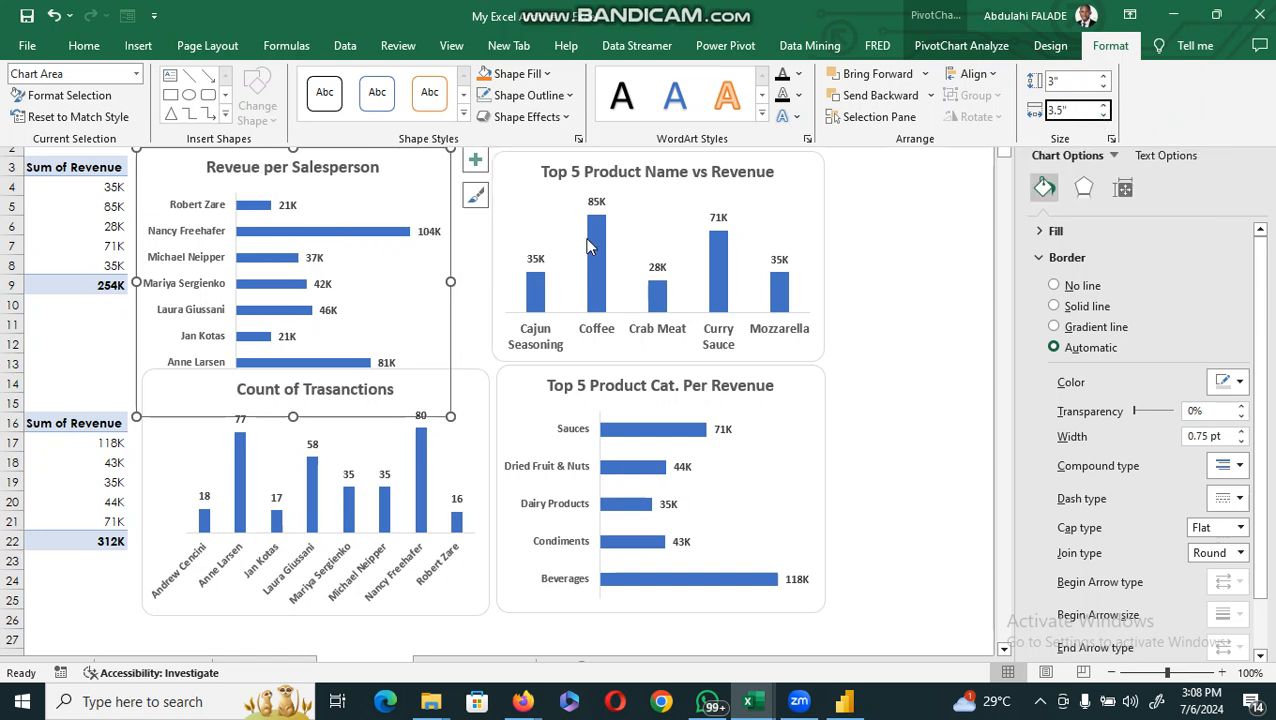
Resize the "Reveue per Salesperson" chart freehand to about 2.22" high and 3.53" wide, and check its size values
{"action": "left_click", "coordinate": [449, 414]}
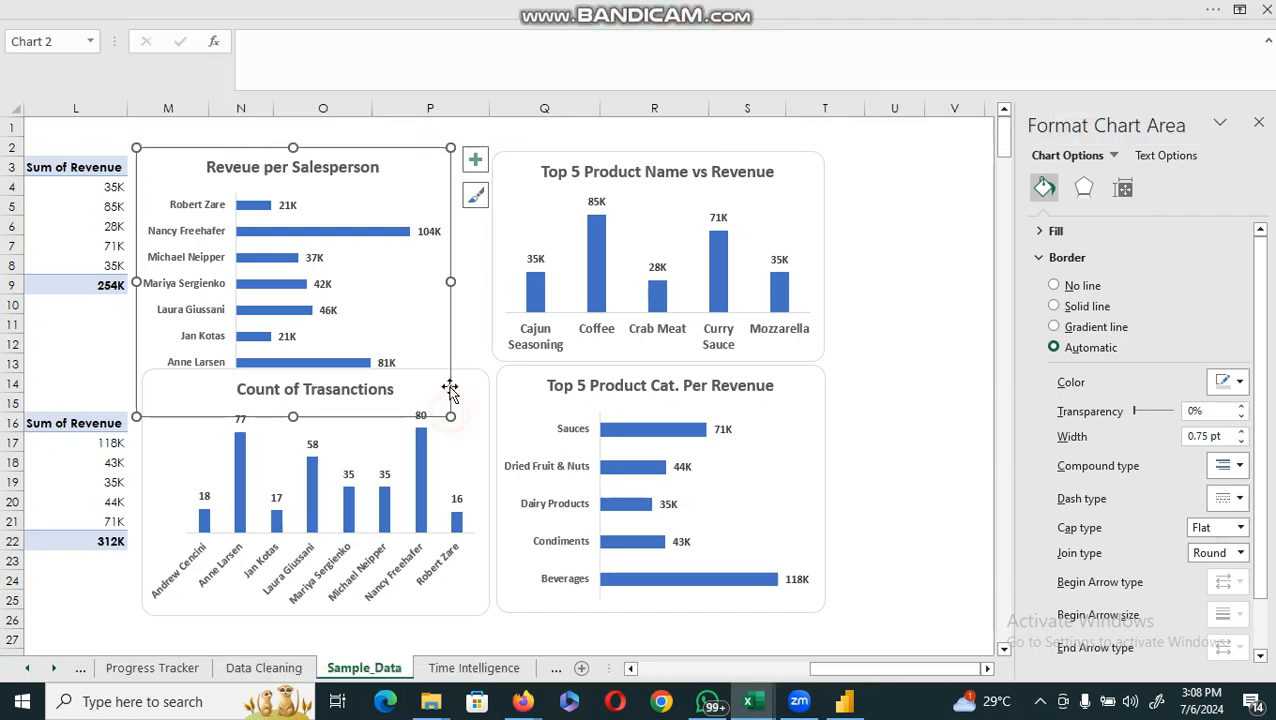
{"action": "left_click_drag", "start_coordinate": [446, 414], "coordinate": [453, 346]}
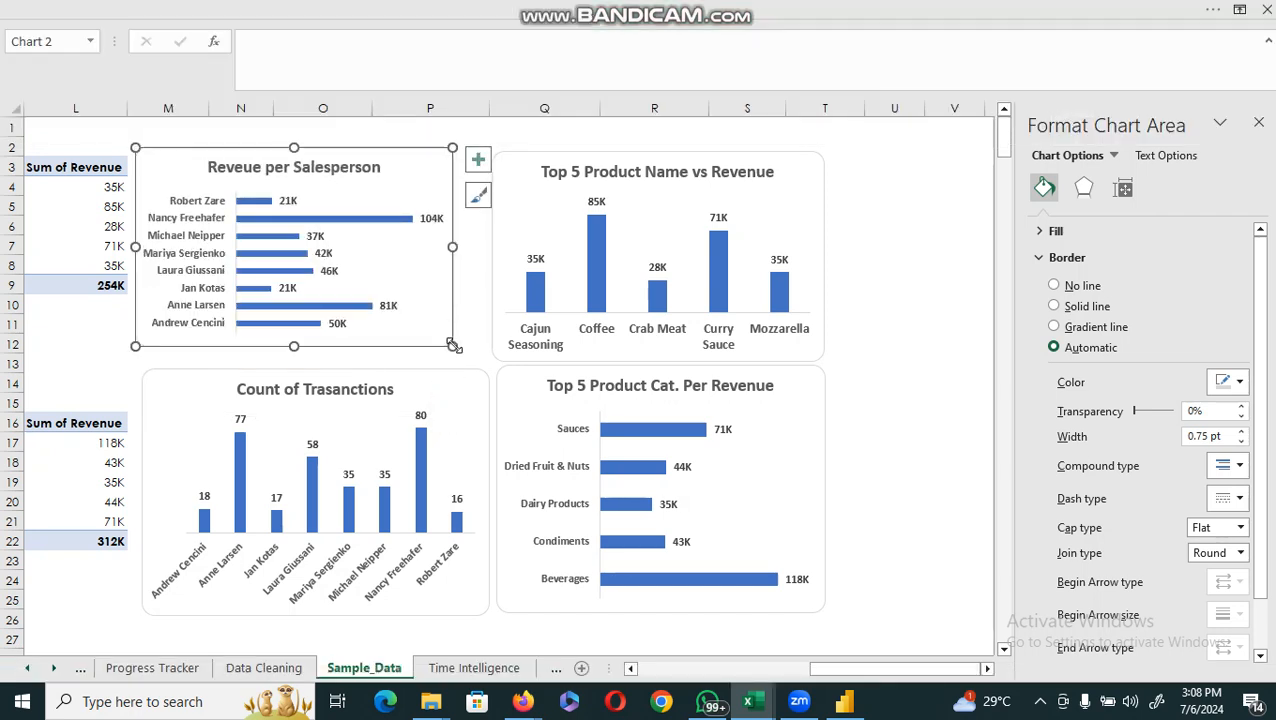
{"action": "left_click", "coordinate": [1213, 13]}
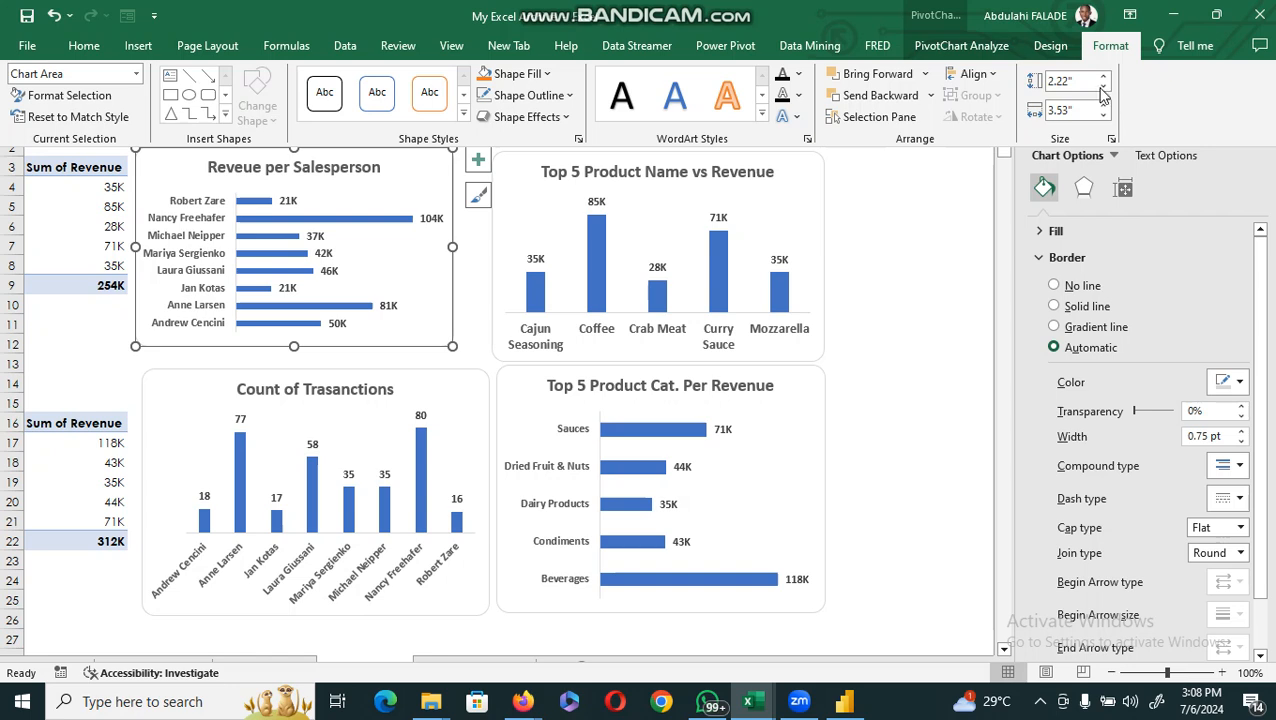
Set the "Top 5 Product Name vs Revenue" chart to 2.2" high and 3.5" wide and move it beside the "Reveue per Salesperson" chart
{"action": "left_click", "coordinate": [776, 188]}
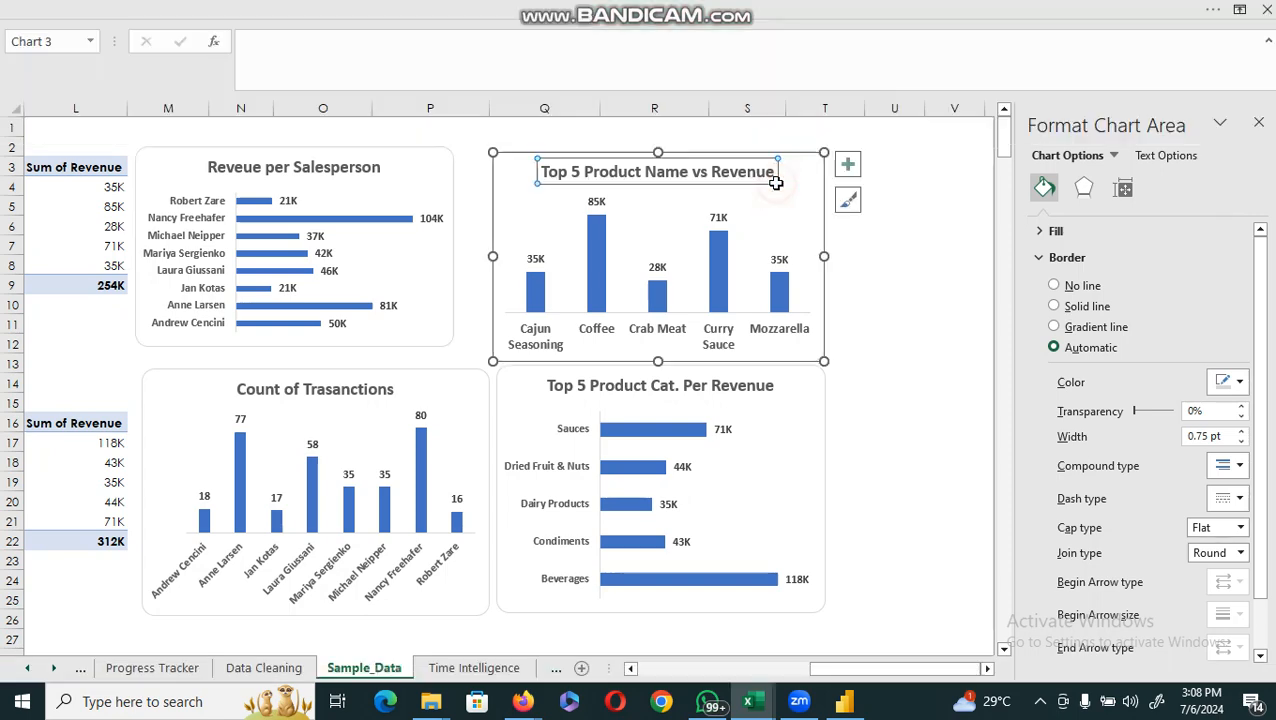
{"action": "left_click", "coordinate": [800, 194]}
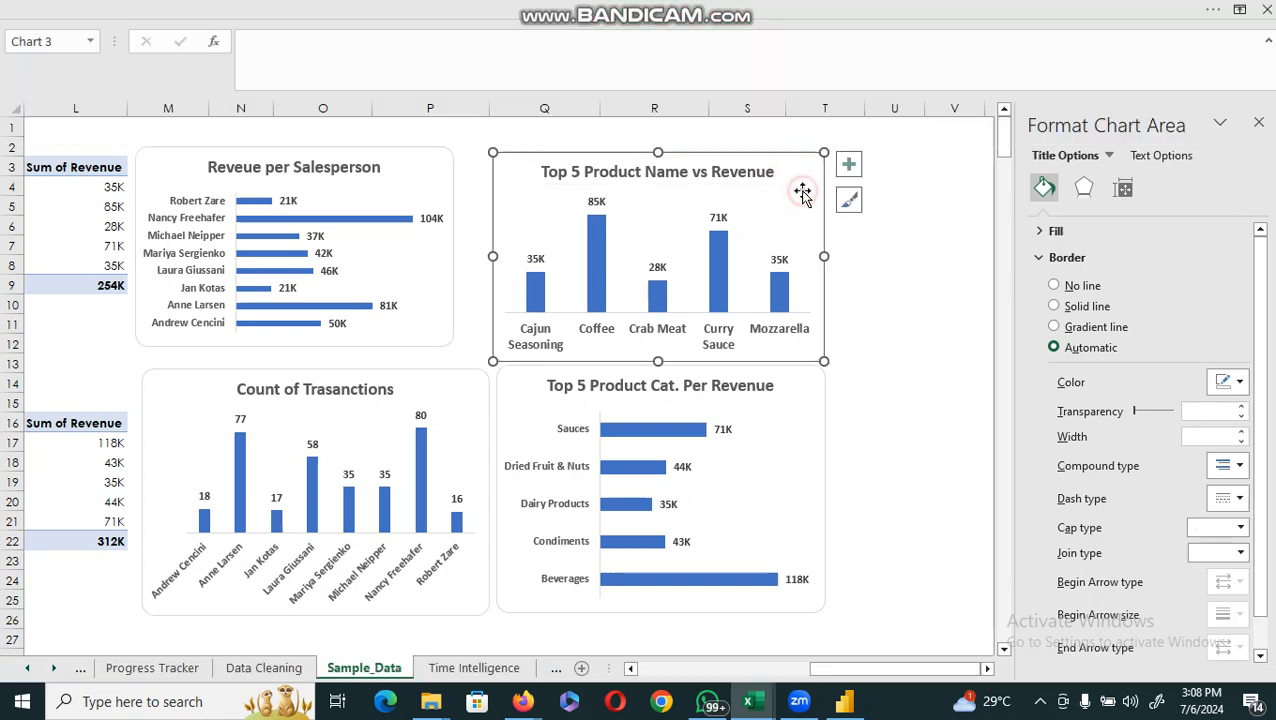
{"action": "left_click", "coordinate": [1207, 9]}
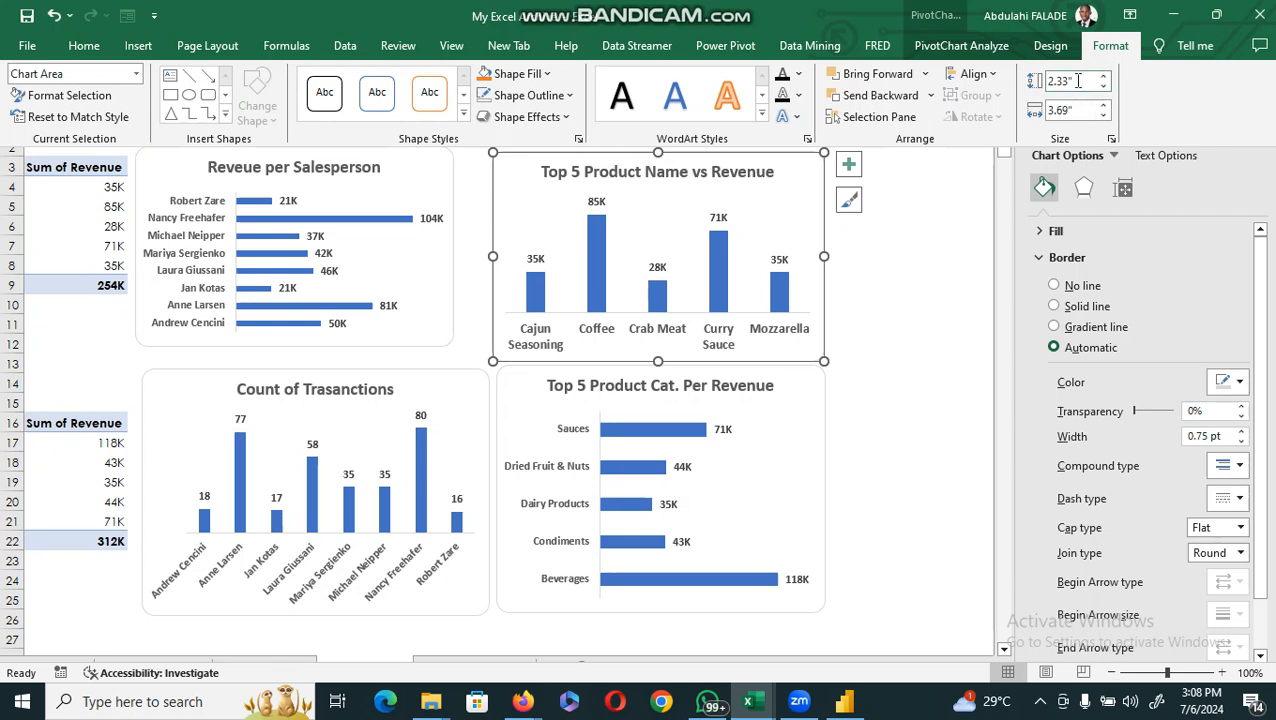
{"action": "left_click", "coordinate": [1078, 82]}
{"action": "type", "text": "2.2"}
{"action": "left_click", "coordinate": [1073, 108]}
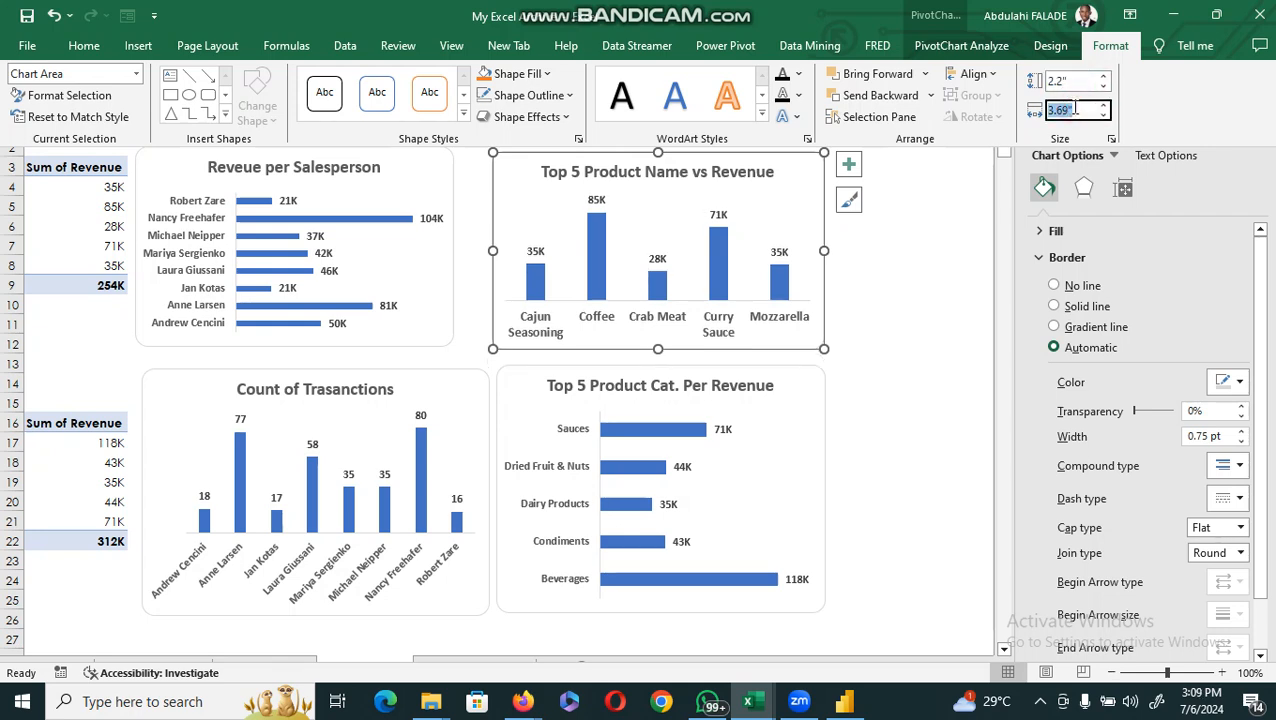
{"action": "type", "text": "3"}
{"action": "key", "text": "Return"}
{"action": "left_click_drag", "start_coordinate": [794, 175], "coordinate": [760, 170]}
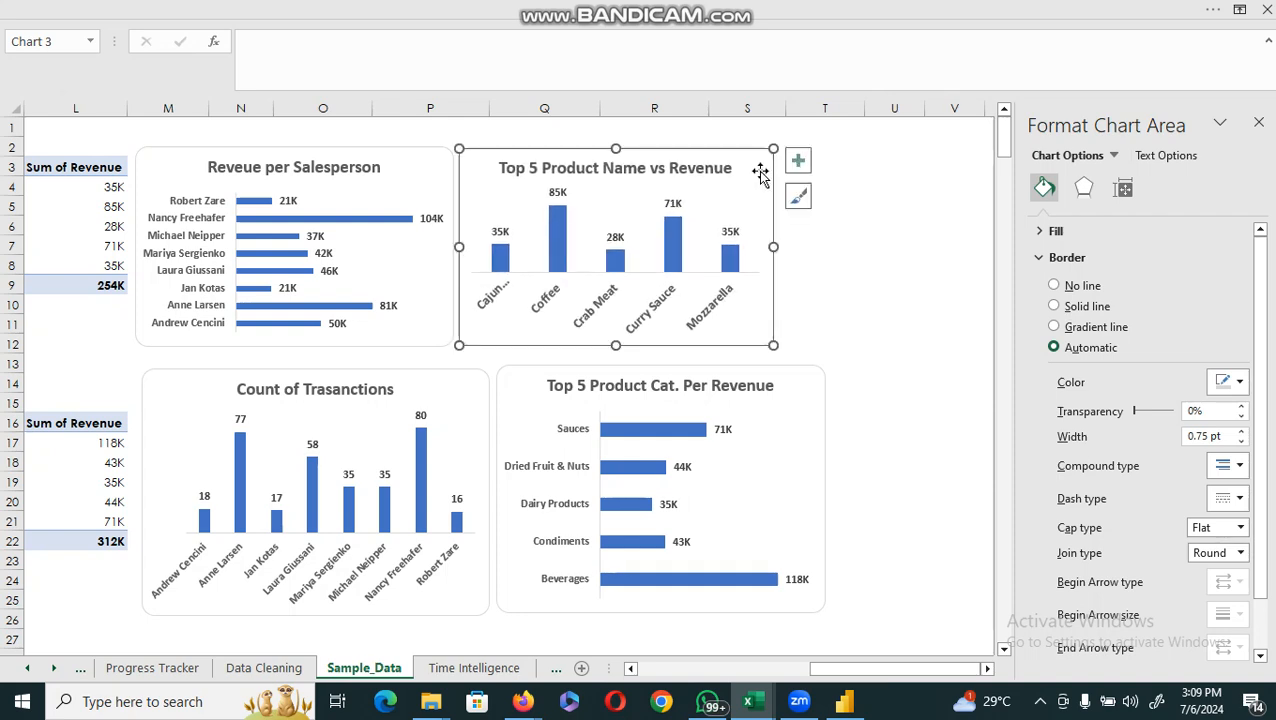
Align the "Reveue per Salesperson" and "Top 5 Product Name vs Revenue" charts by their middles and group them
{"action": "left_click", "coordinate": [422, 175]}
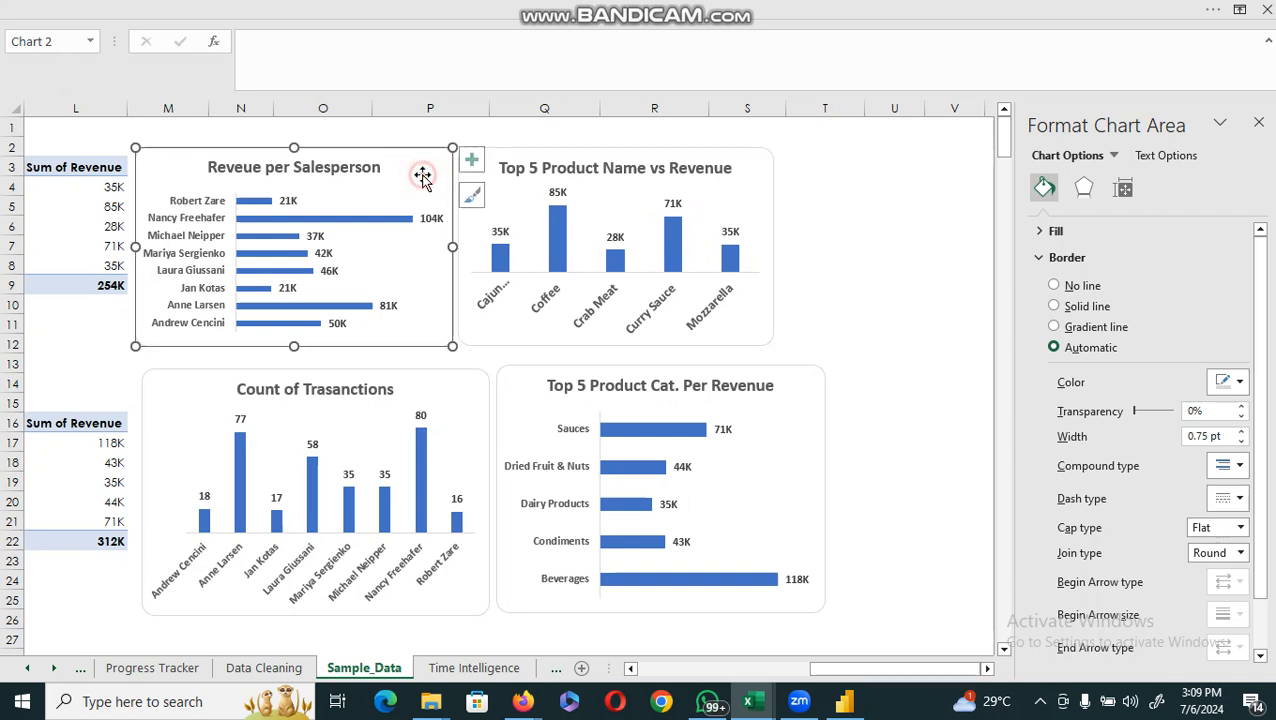
{"action": "left_click", "coordinate": [747, 172], "text": "ctrl"}
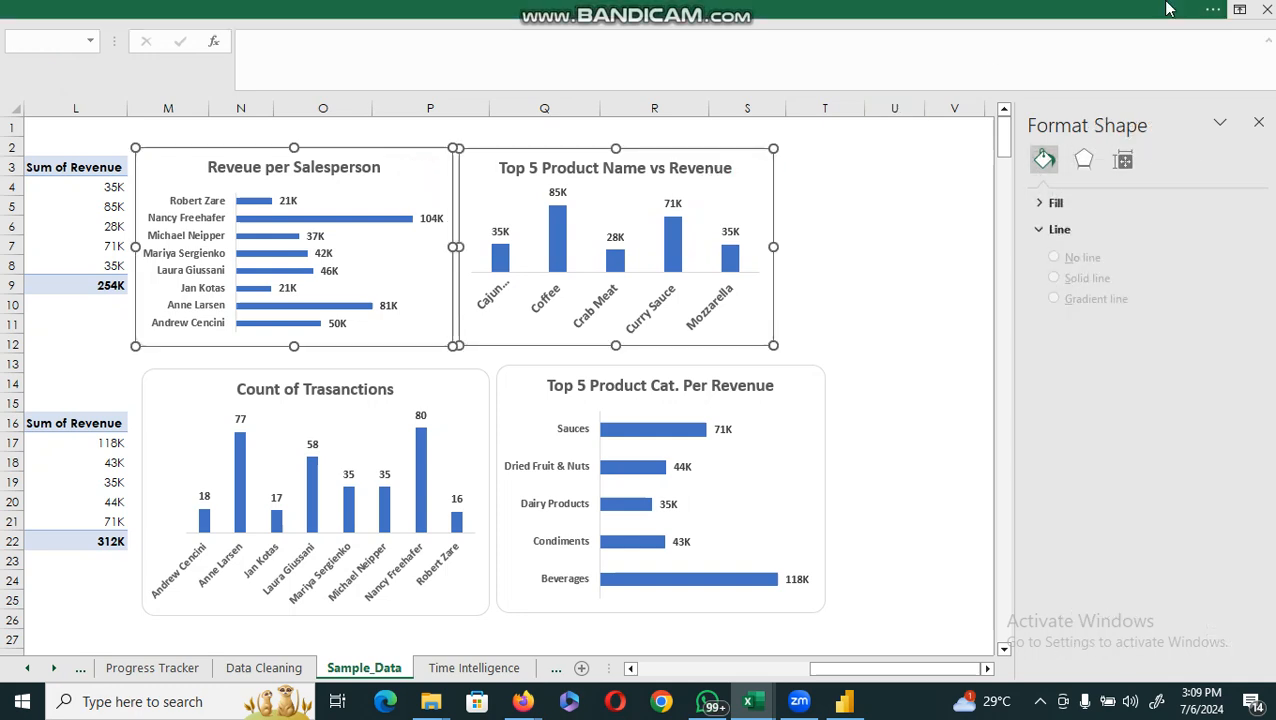
{"action": "left_click", "coordinate": [1213, 12]}
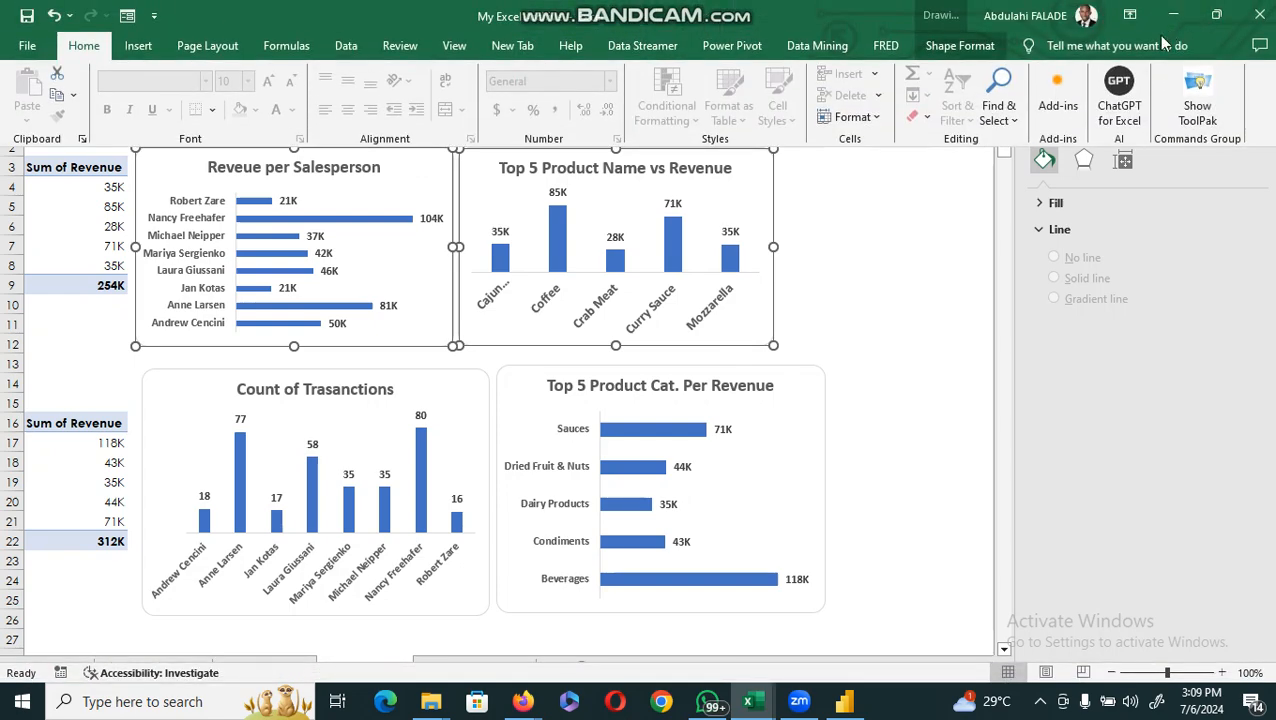
{"action": "left_click", "coordinate": [961, 47]}
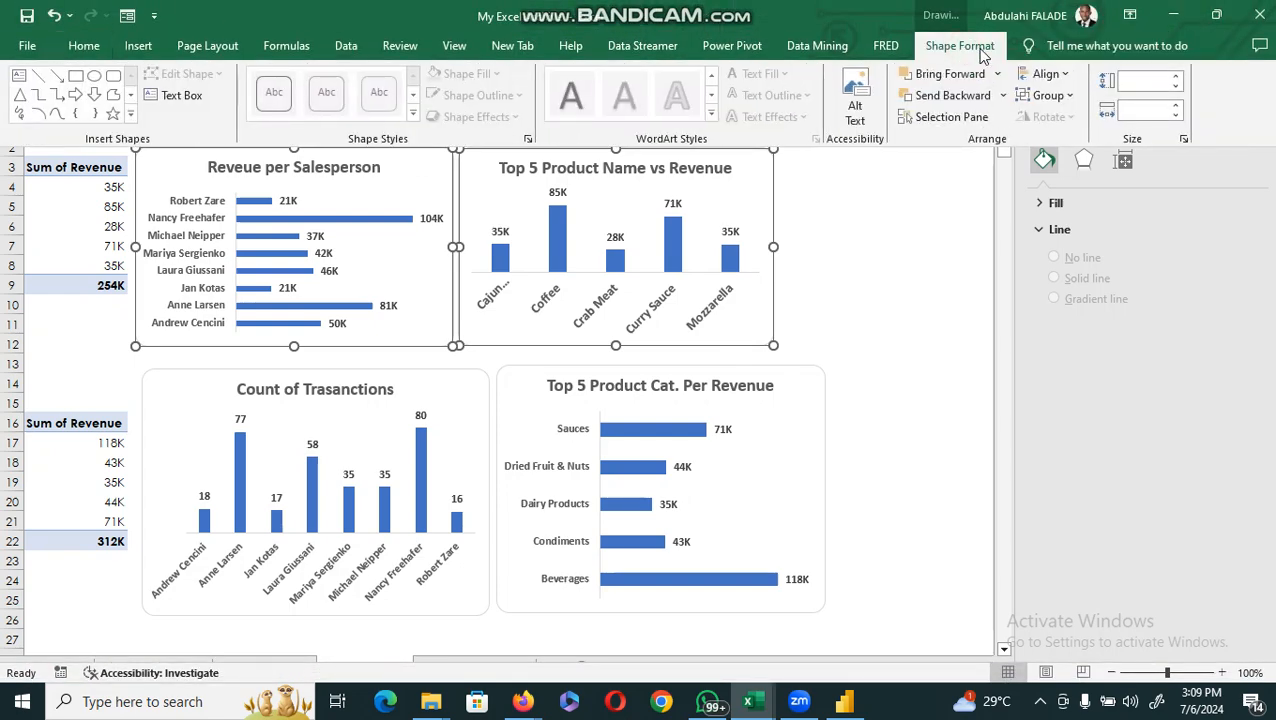
{"action": "left_click", "coordinate": [1066, 76]}
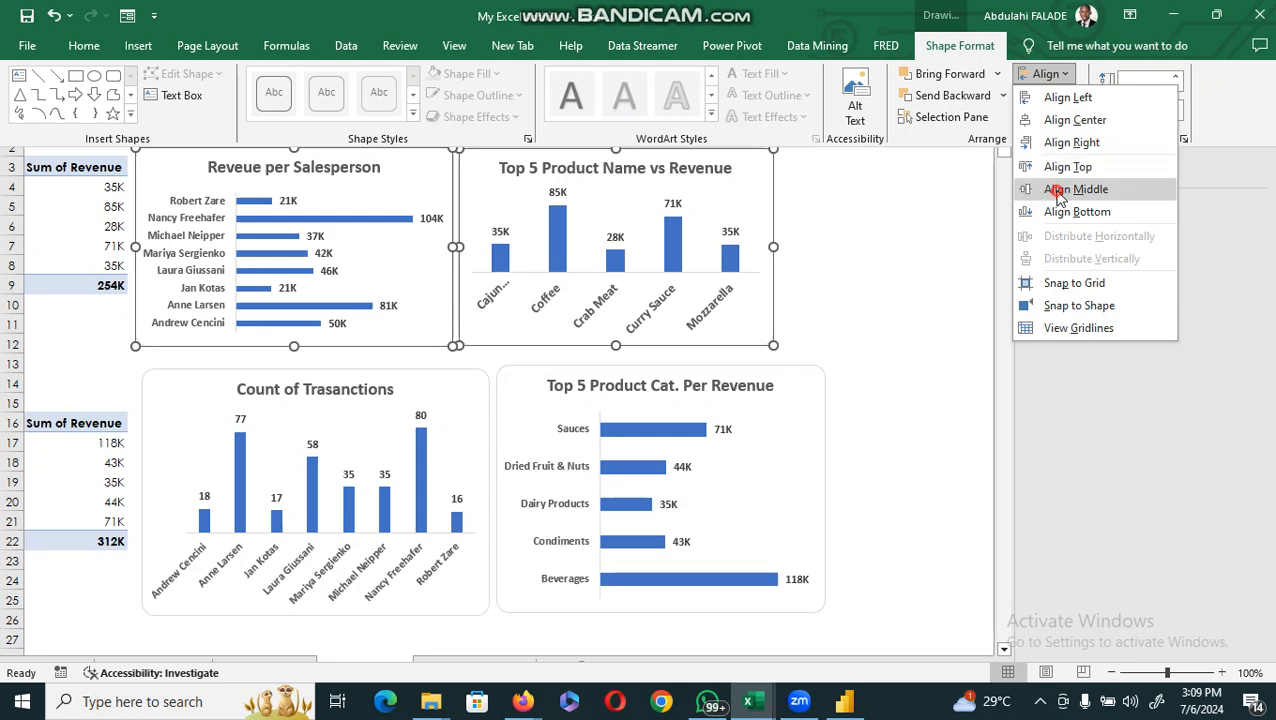
{"action": "left_click", "coordinate": [1058, 192]}
{"action": "left_click", "coordinate": [1050, 96]}
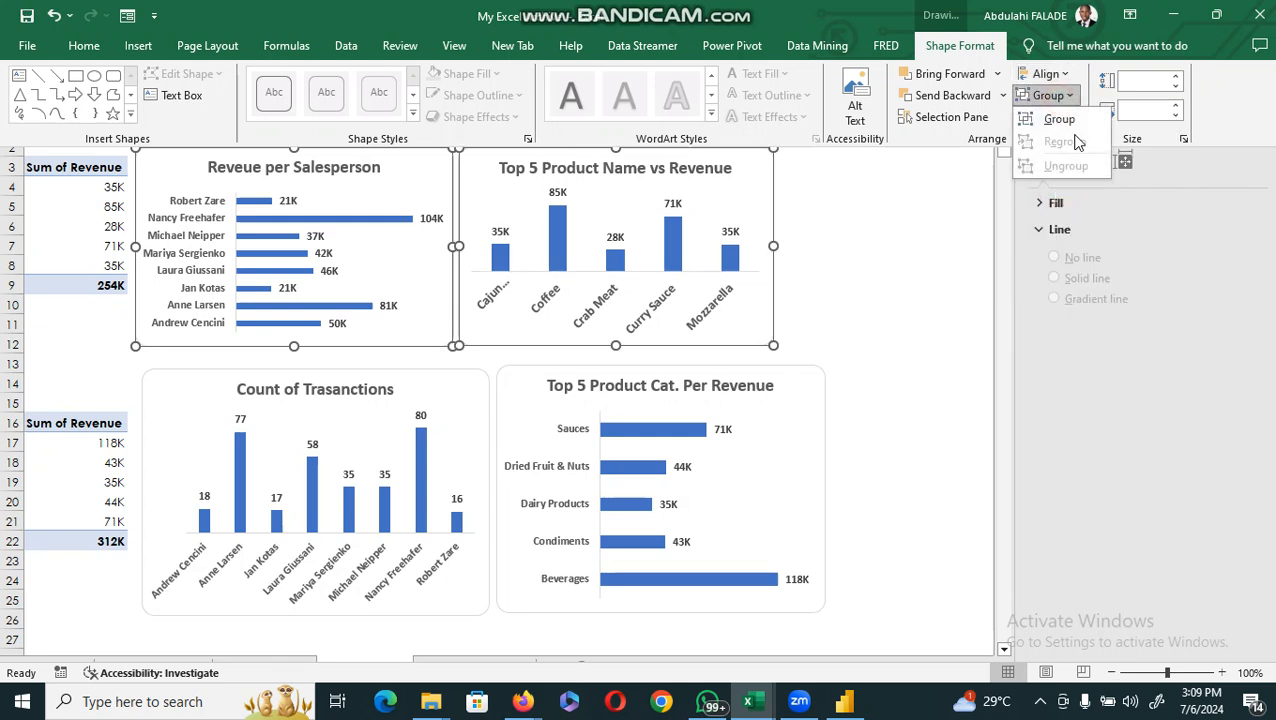
{"action": "left_click", "coordinate": [1062, 121]}
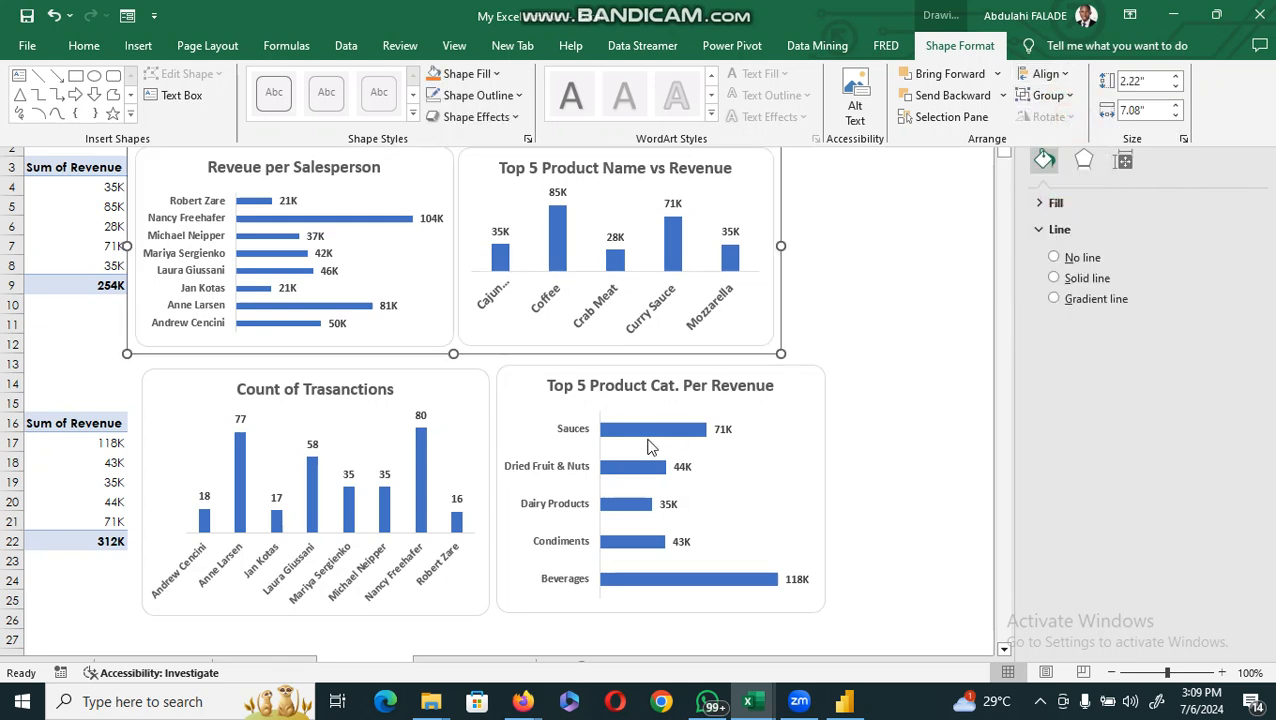
Set the "Count of Trasanctions" chart's height to 2.2" and its width to 3.5"
{"action": "key", "text": "ctrl+shift+F1"}
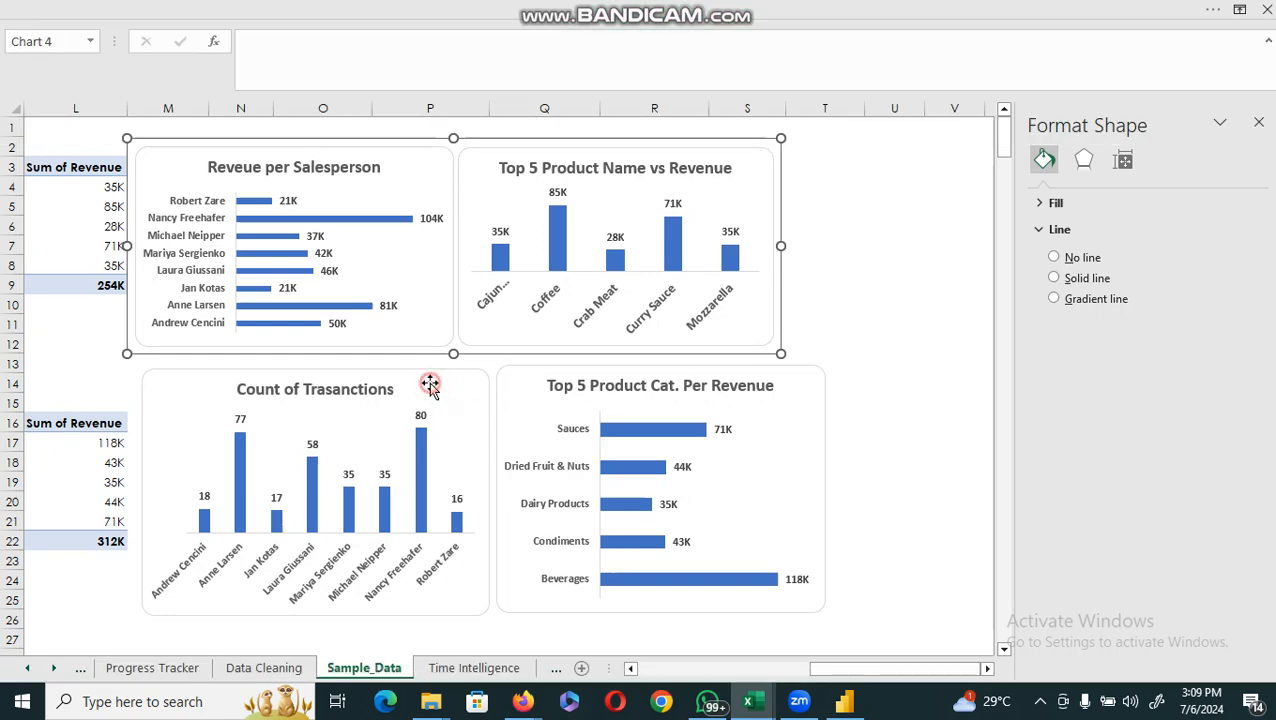
{"action": "left_click", "coordinate": [430, 387]}
{"action": "left_click", "coordinate": [1216, 20]}
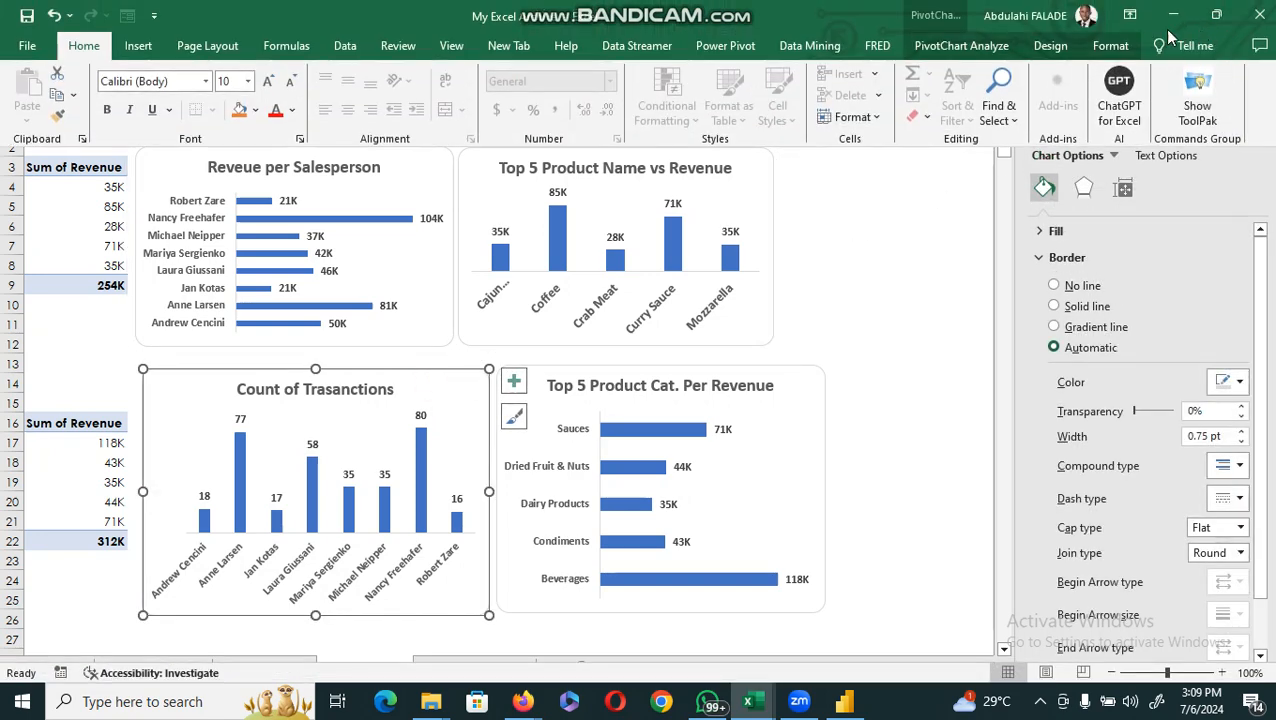
{"action": "left_click", "coordinate": [1108, 48]}
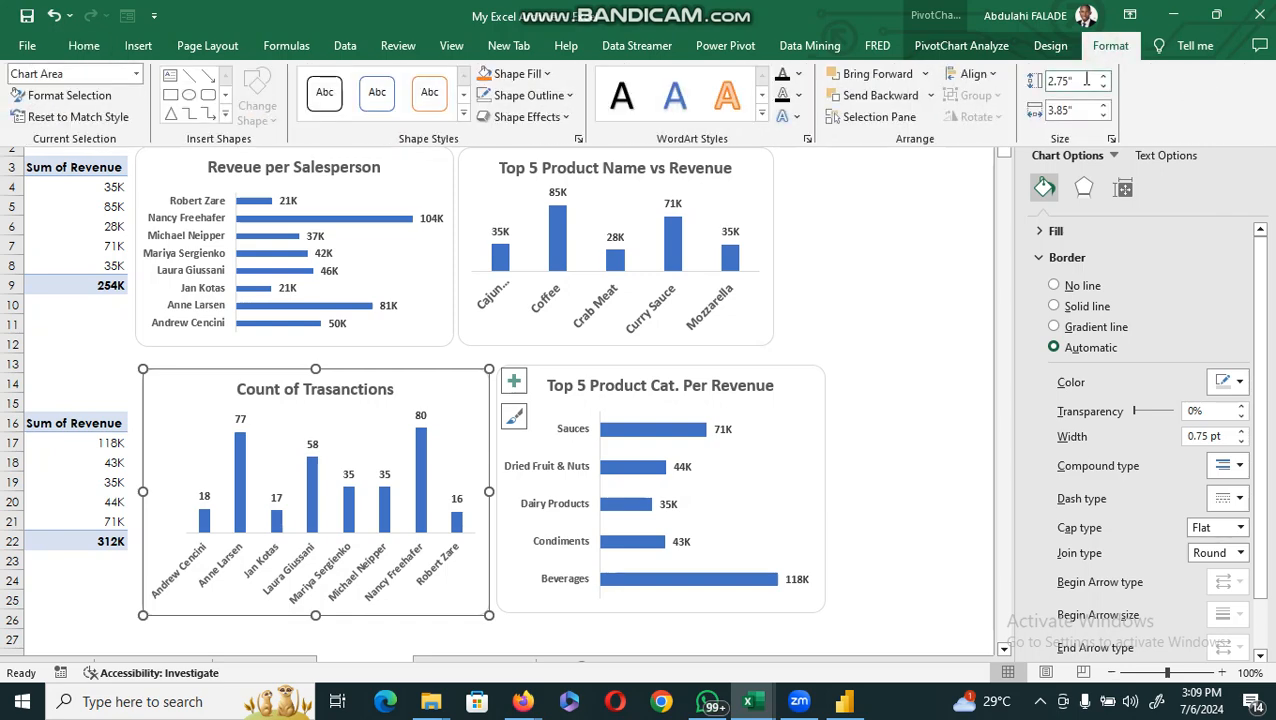
{"action": "left_click", "coordinate": [1087, 80]}
{"action": "type", "text": "2.2"}
{"action": "left_click", "coordinate": [1078, 108]}
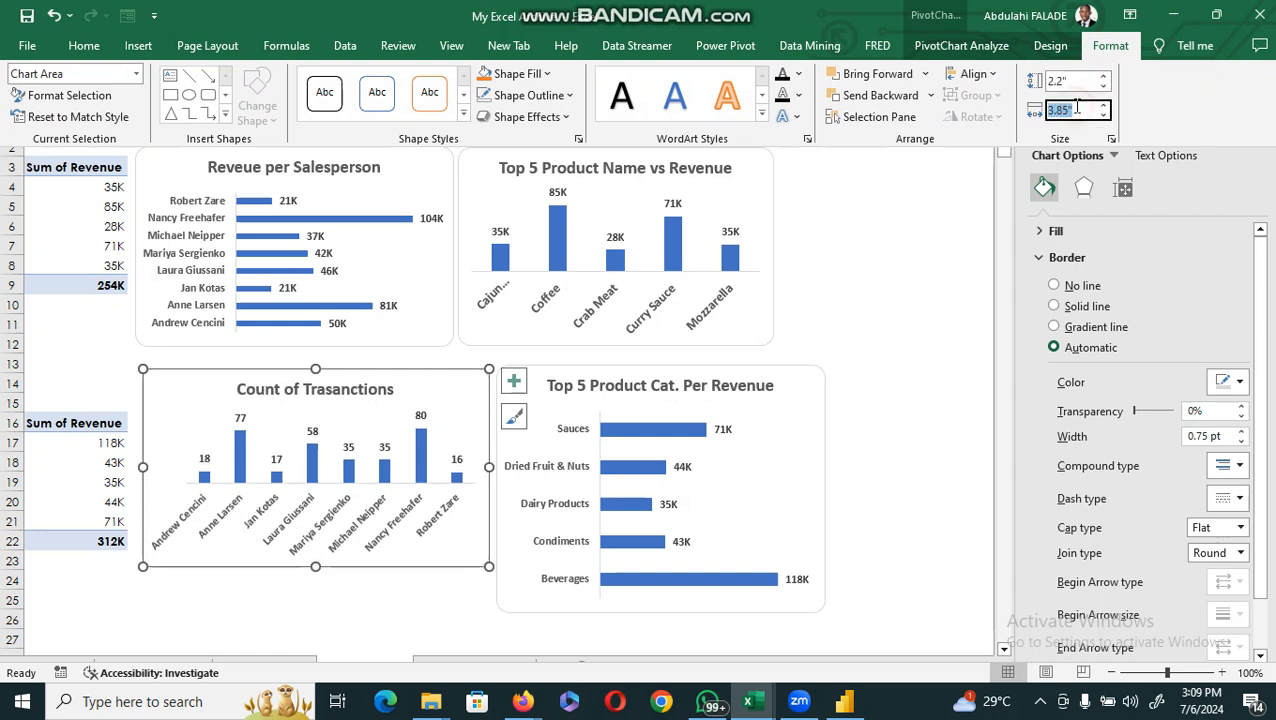
{"action": "type", "text": "3"}
{"action": "left_click", "coordinate": [1163, 97]}
{"action": "left_click", "coordinate": [1150, 112]}
Set the "Top 5 Product Cat. Per Revenue" chart to 2.2" high and 3.5" wide and move it beside the "Count of Trasanctions" chart
{"action": "left_click", "coordinate": [789, 377]}
{"action": "left_click", "coordinate": [800, 377]}
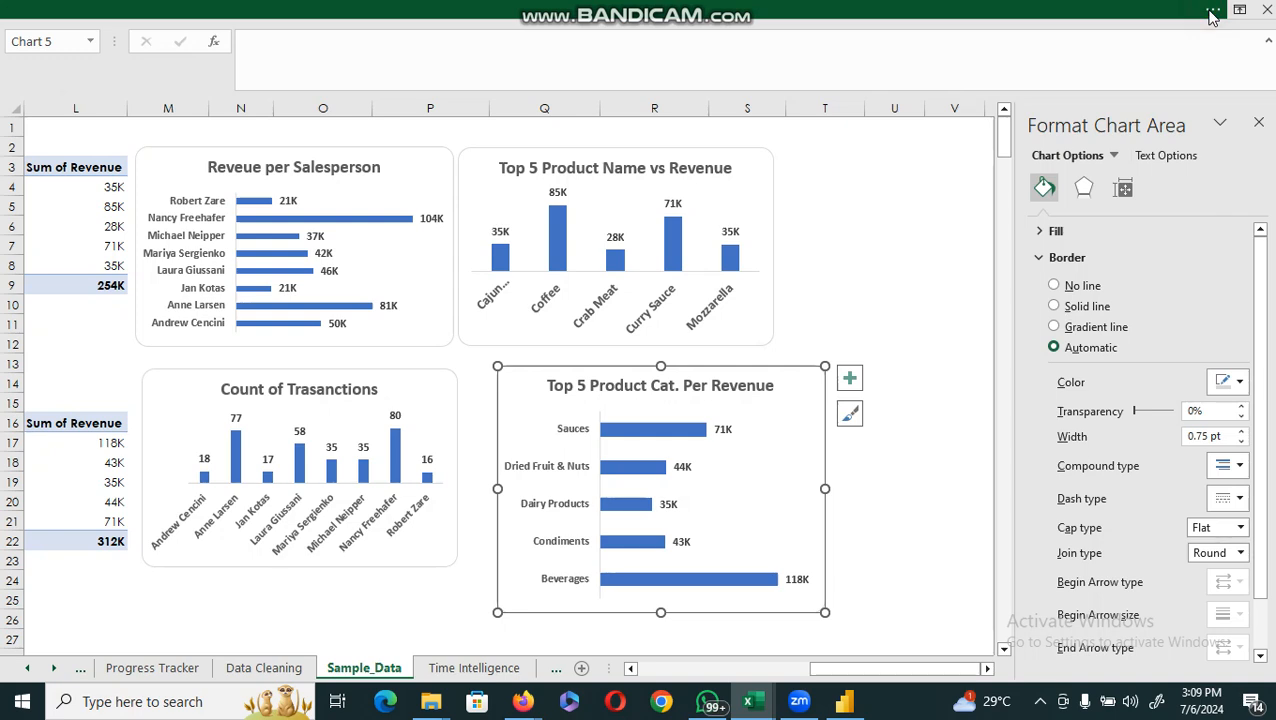
{"action": "left_click", "coordinate": [1213, 15]}
{"action": "left_click", "coordinate": [1069, 79]}
{"action": "type", "text": "2.2"}
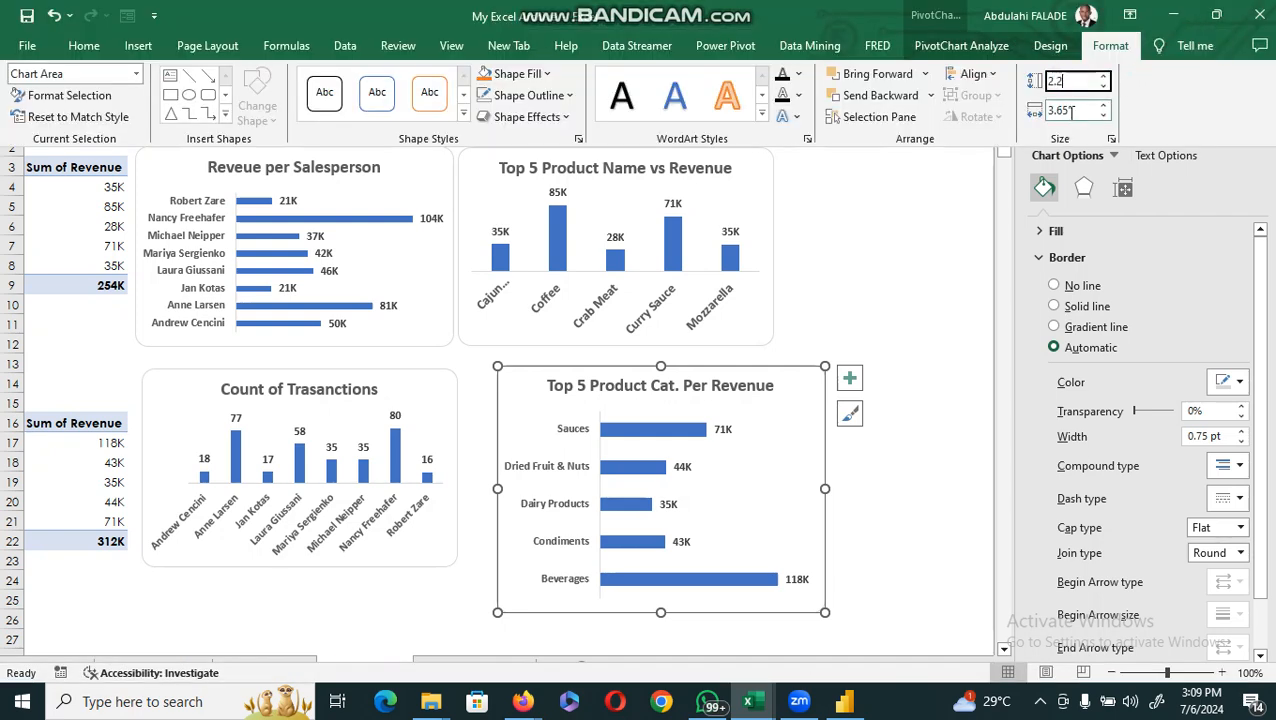
{"action": "left_click", "coordinate": [1072, 113]}
{"action": "type", "text": "3"}
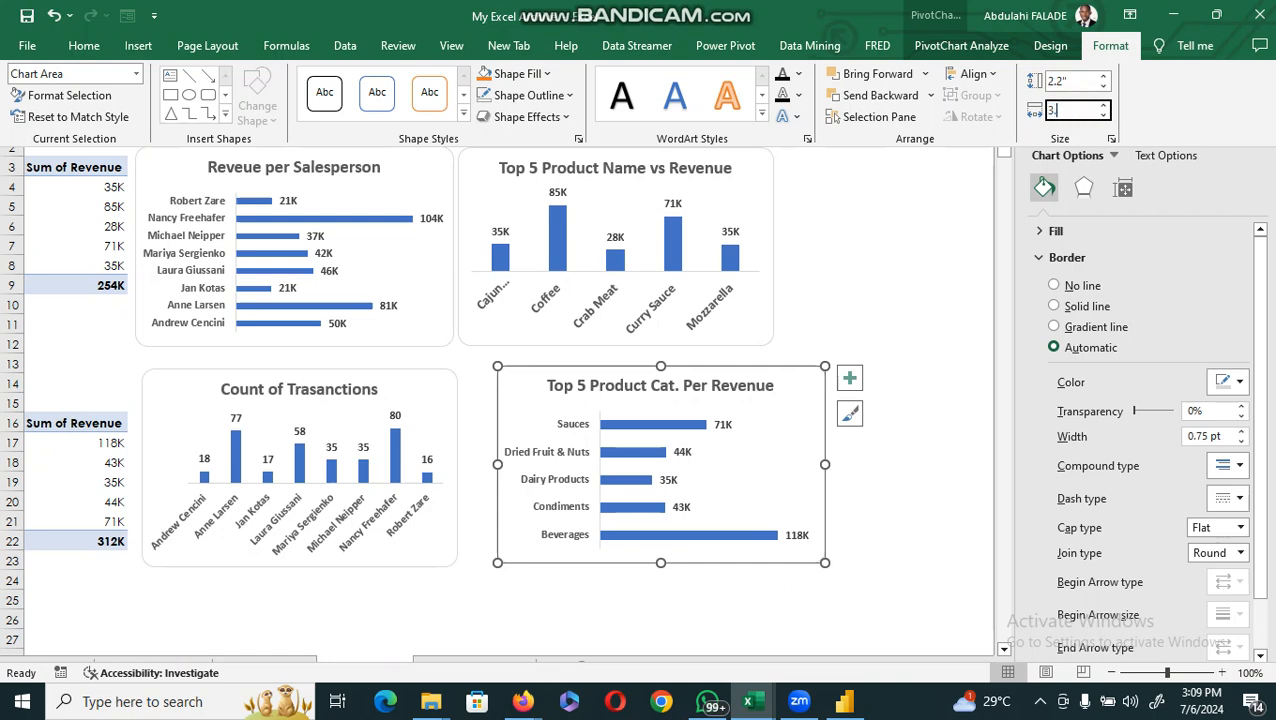
{"action": "type", "text": ".5"}
{"action": "key", "text": "Return"}
{"action": "left_click_drag", "start_coordinate": [782, 380], "coordinate": [742, 380]}
Align the "Count of Trasanctions" and "Top 5 Product Cat. Per Revenue" charts by their middles and group them
{"action": "left_click", "coordinate": [437, 382]}
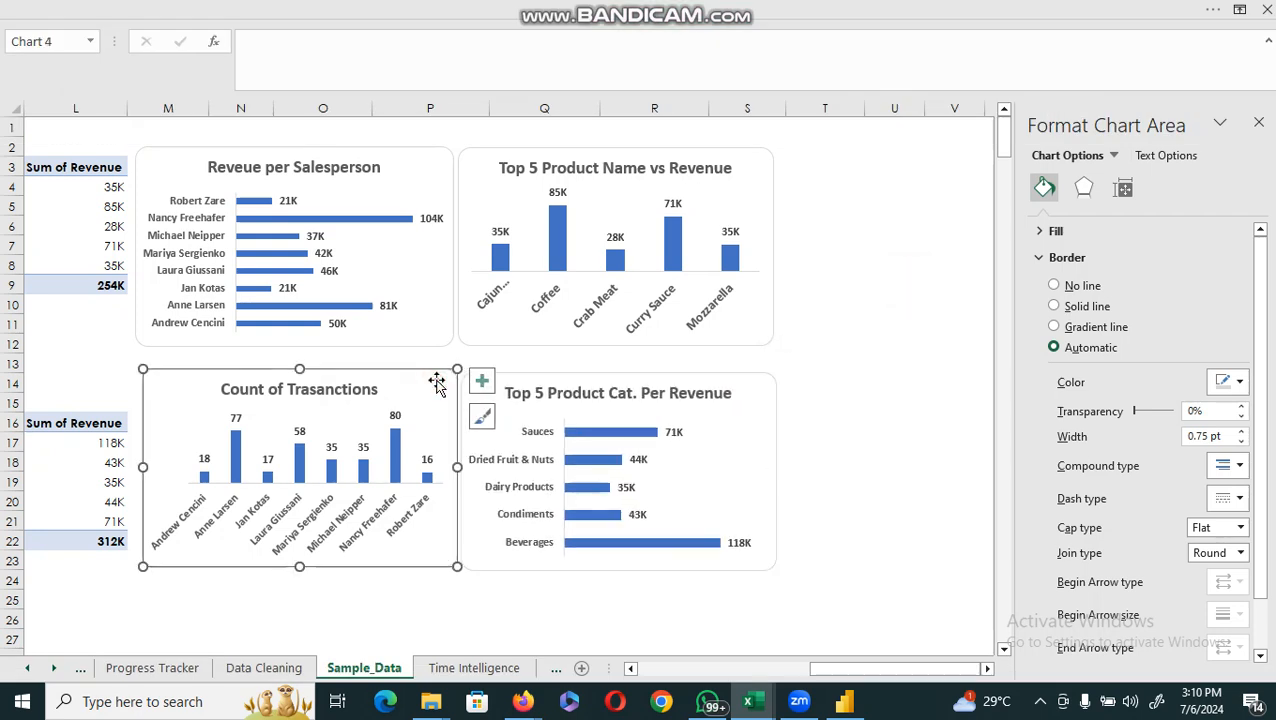
{"action": "left_click", "coordinate": [748, 392], "text": "ctrl"}
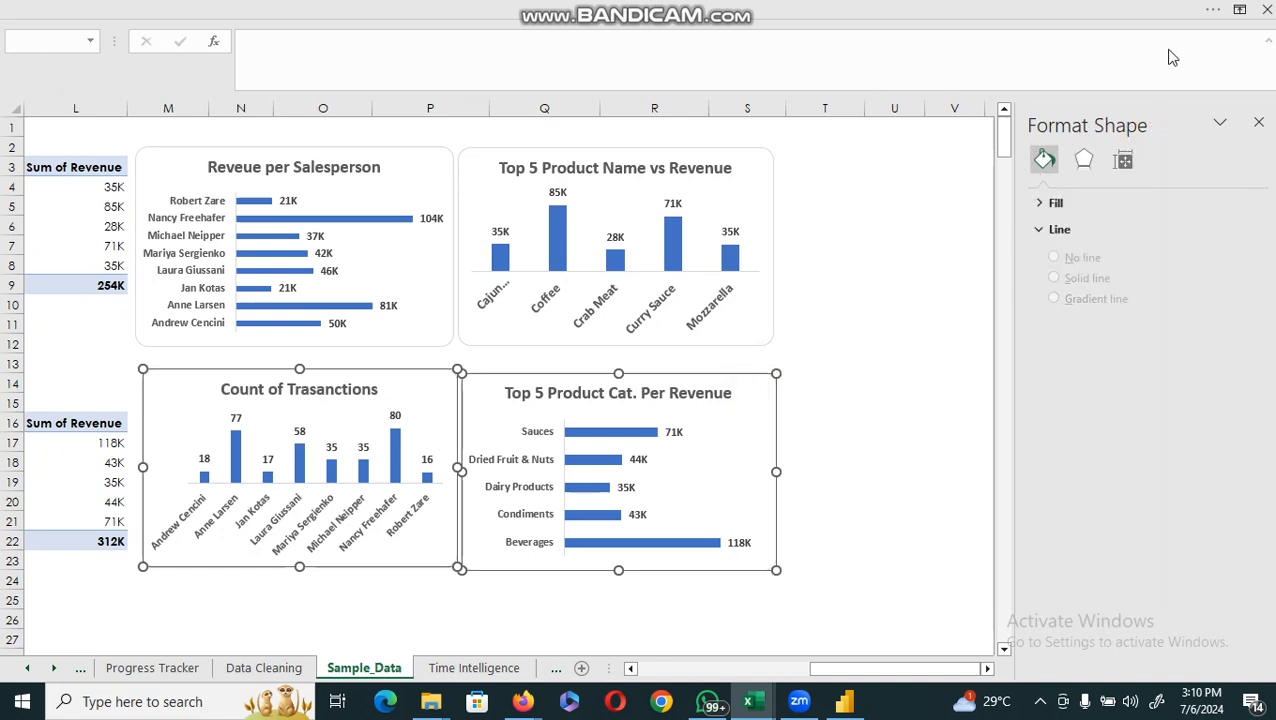
{"action": "left_click", "coordinate": [1210, 10]}
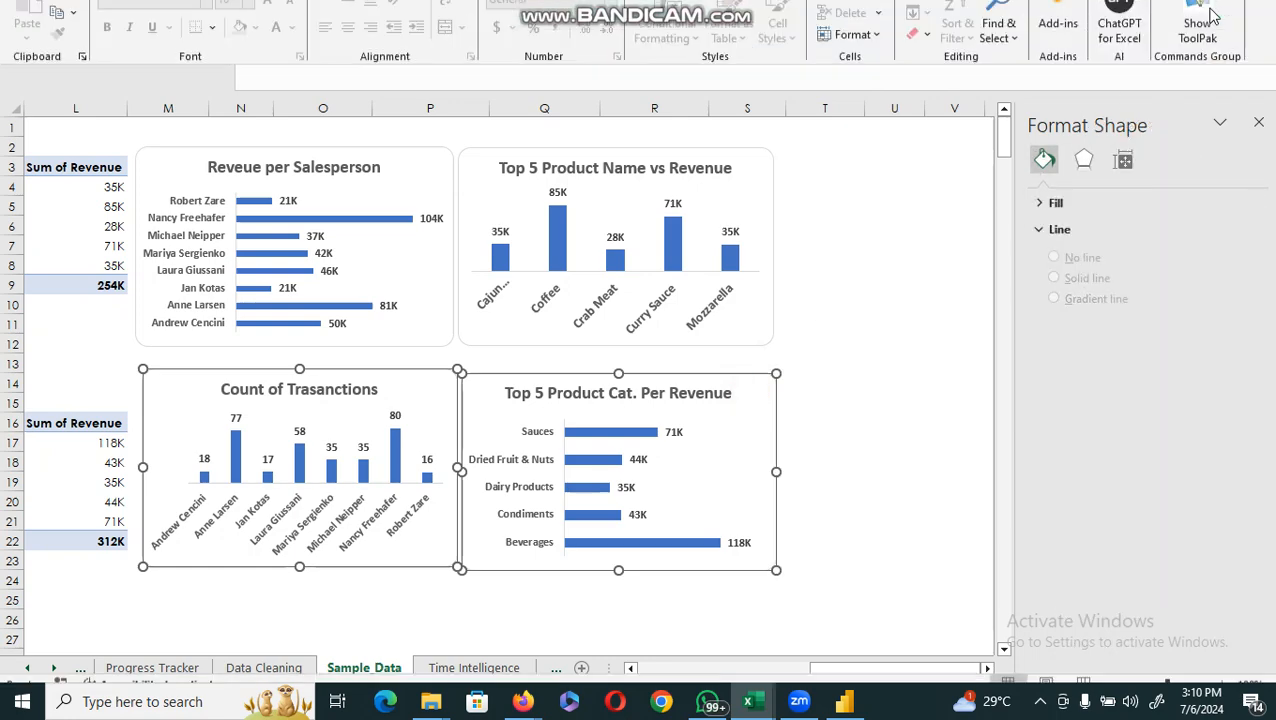
{"action": "left_click", "coordinate": [960, 45]}
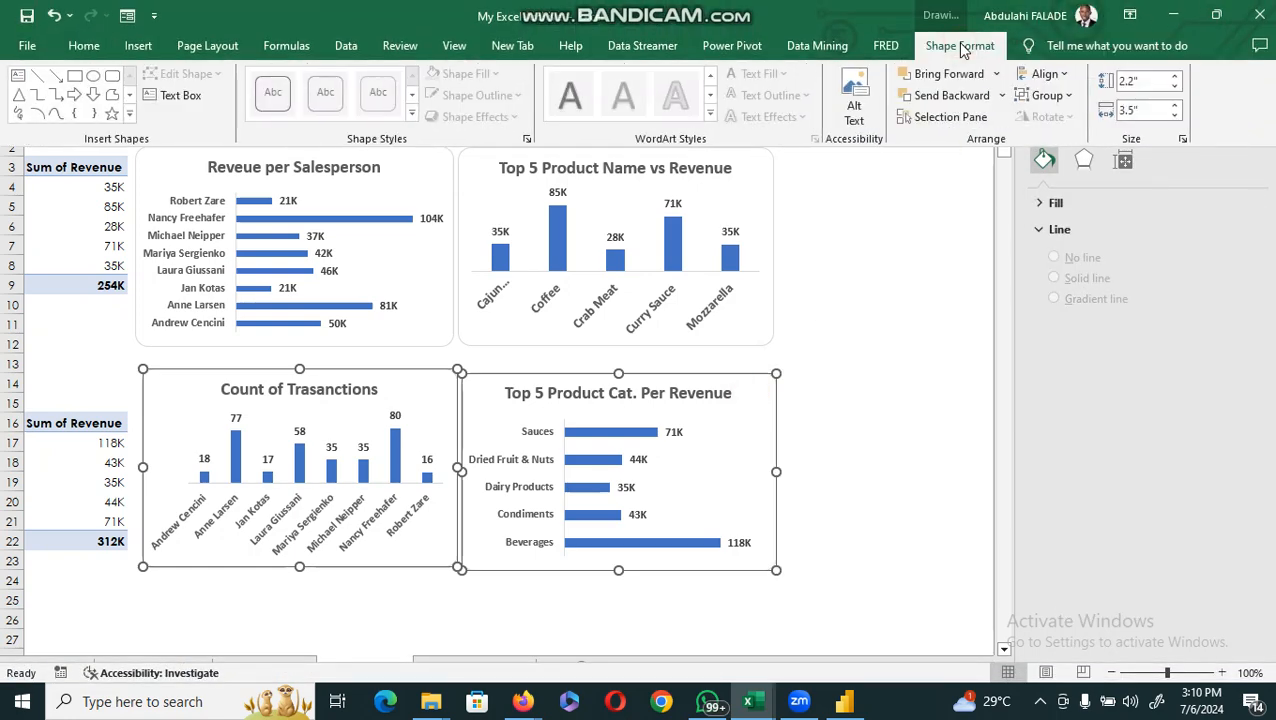
{"action": "left_click", "coordinate": [1066, 78]}
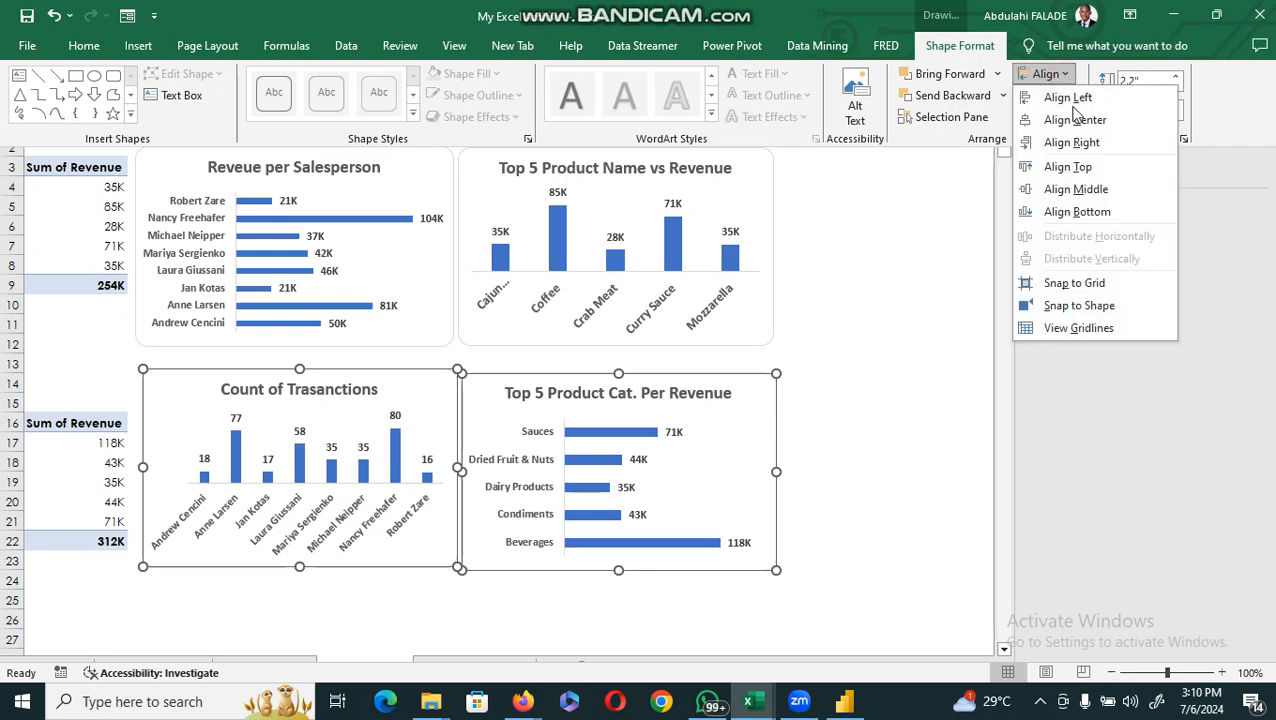
{"action": "left_click", "coordinate": [1082, 189]}
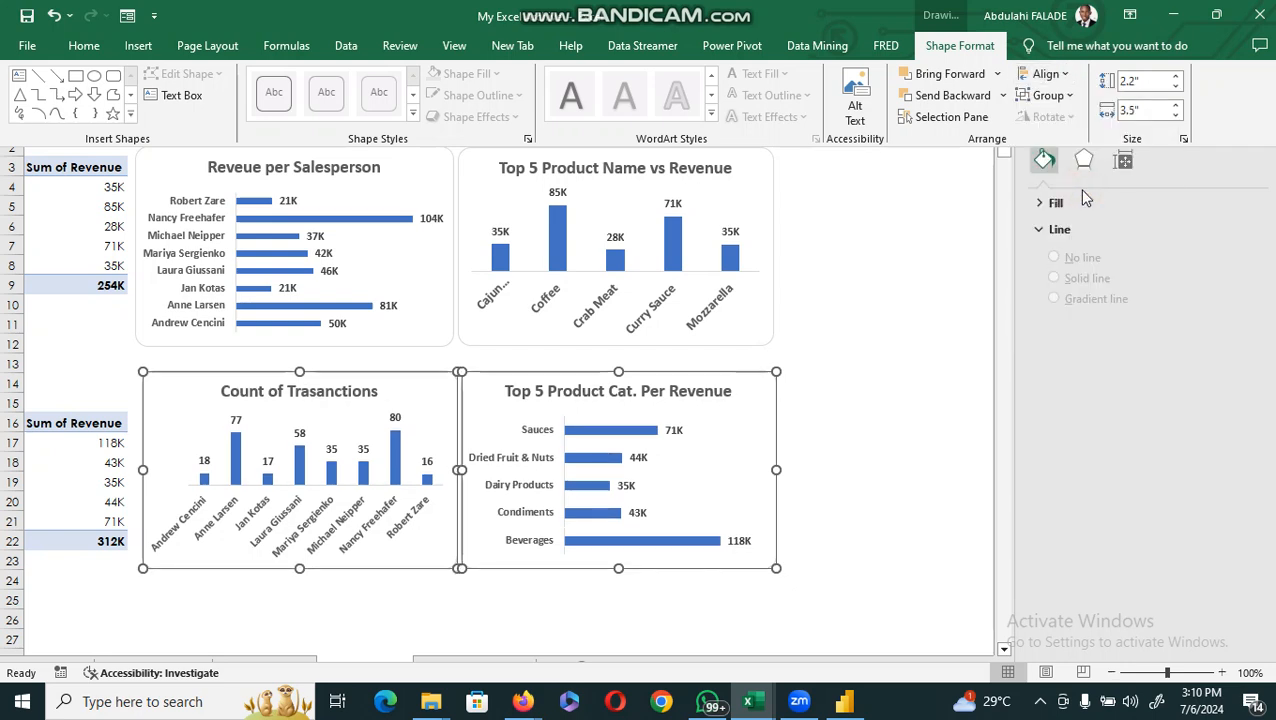
{"action": "left_click", "coordinate": [1068, 97]}
{"action": "left_click", "coordinate": [1072, 119]}
{"action": "key", "text": "ctrl+shift+F1"}
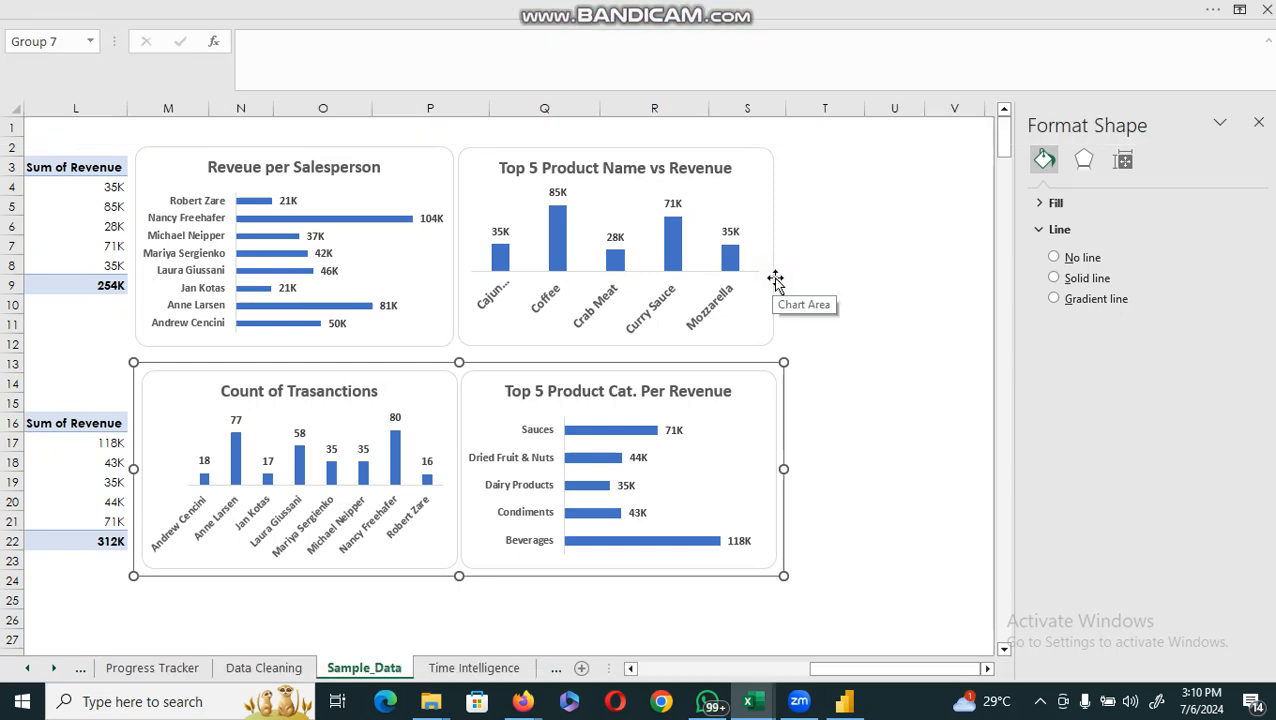
Align the upper and lower chart groups by their centers and combine them into one group
{"action": "left_click", "coordinate": [775, 281]}
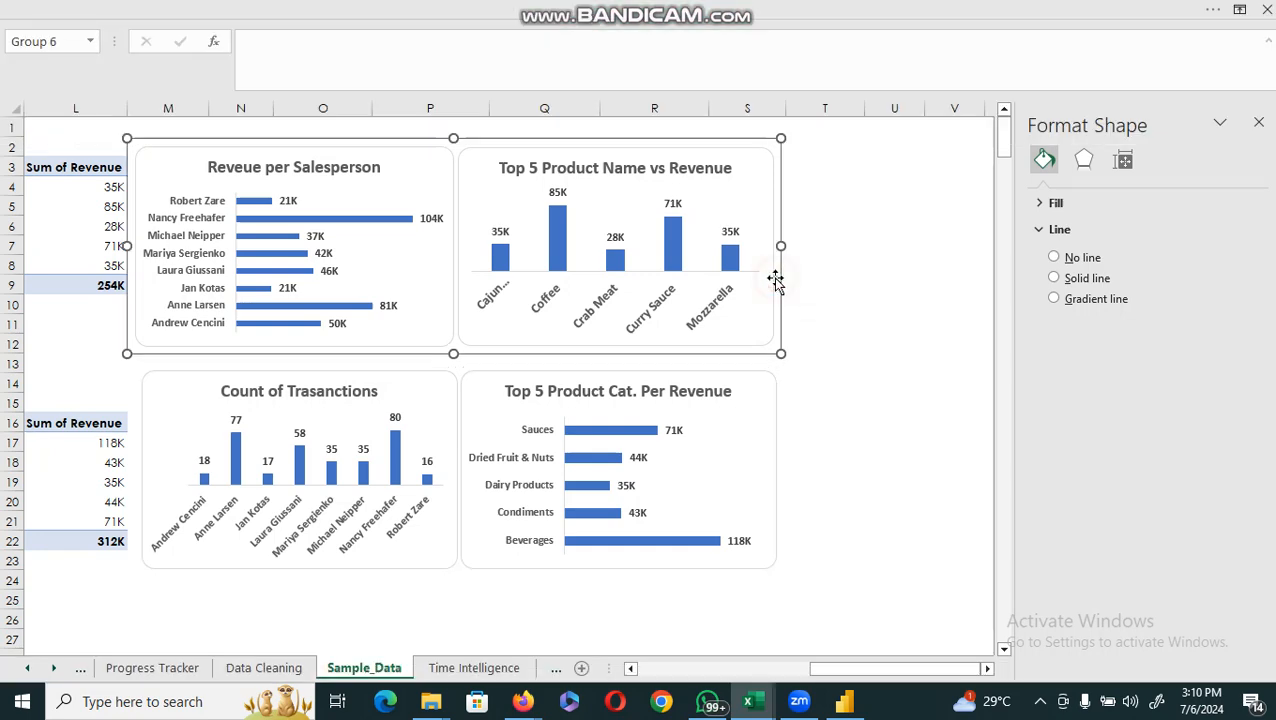
{"action": "left_click", "coordinate": [775, 390], "text": "ctrl"}
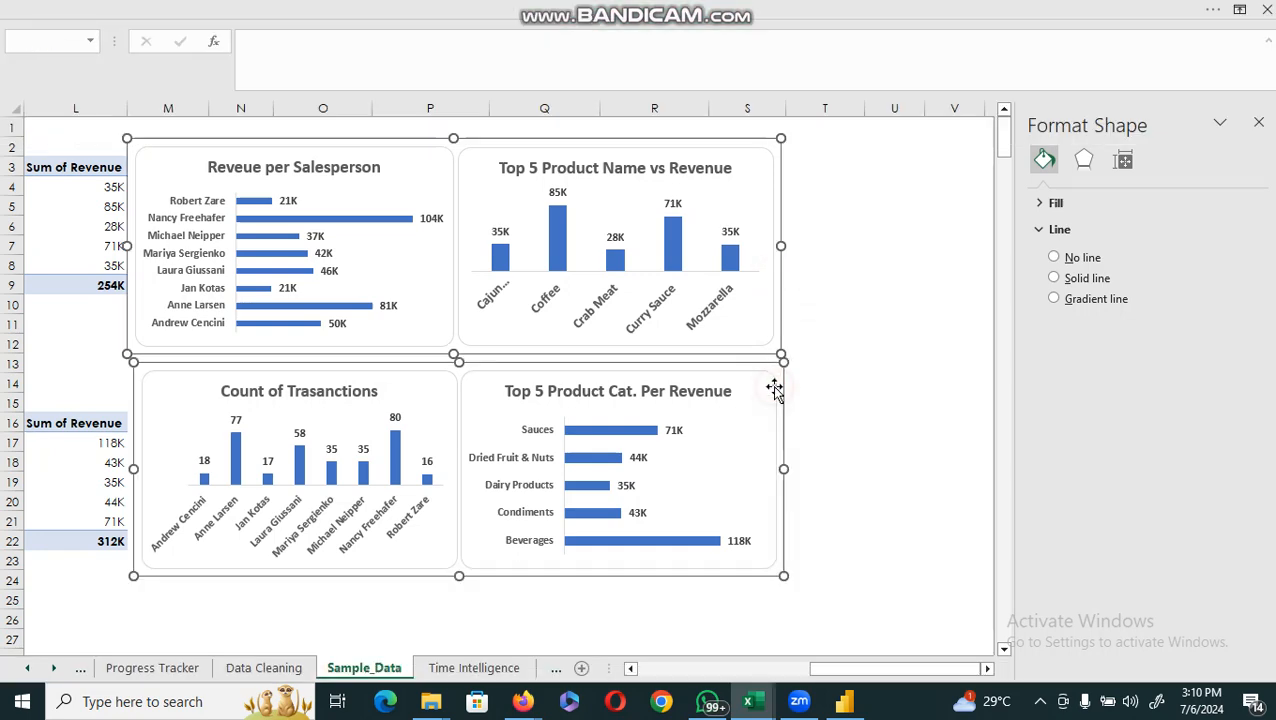
{"action": "left_click", "coordinate": [1215, 10]}
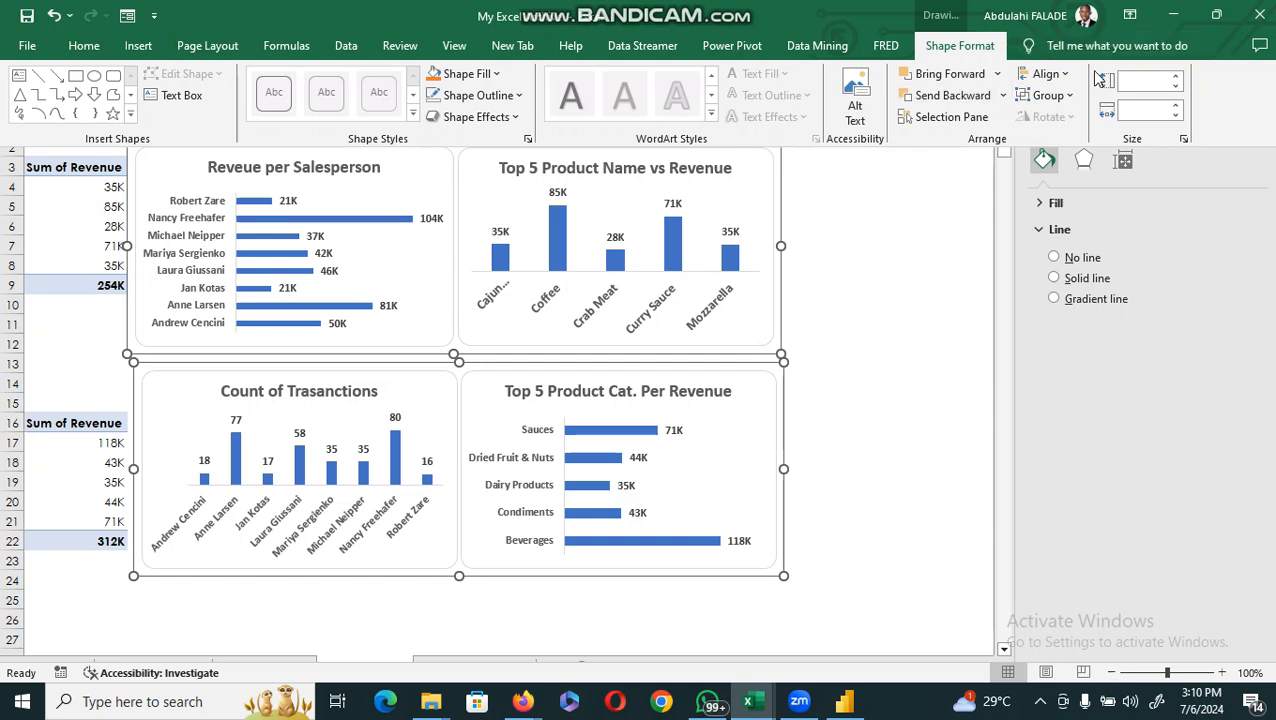
{"action": "left_click", "coordinate": [1066, 75]}
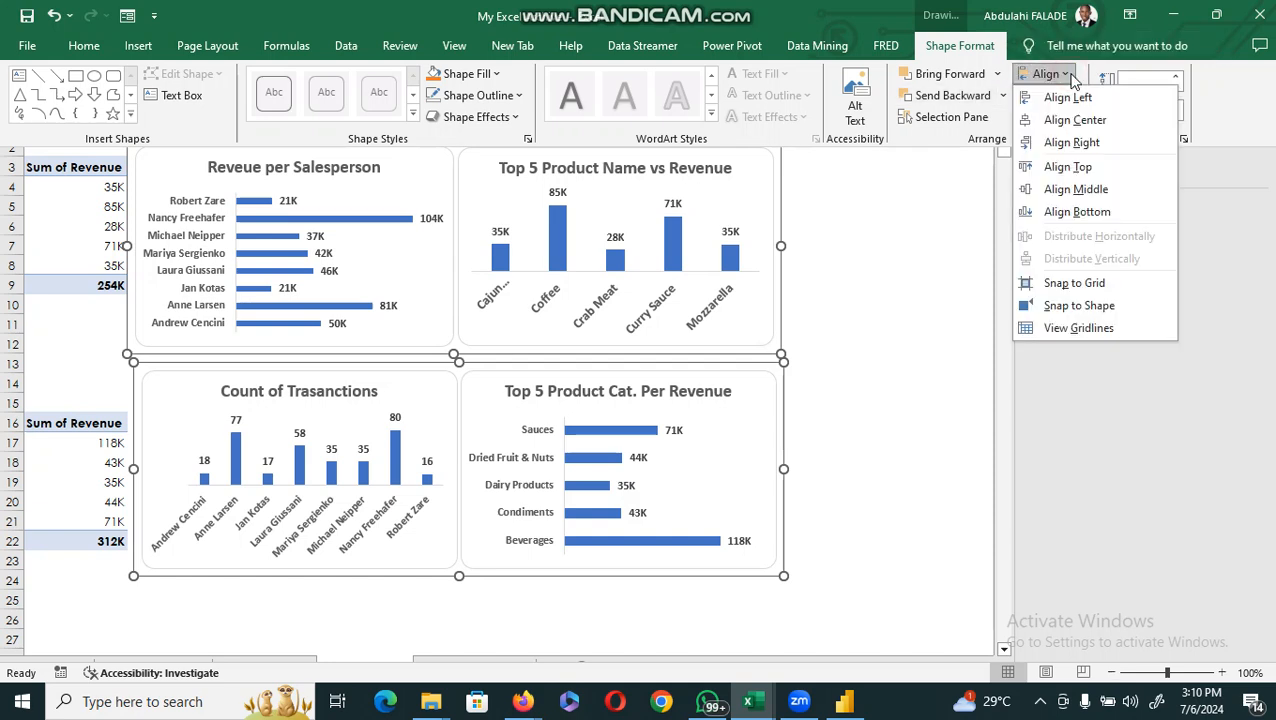
{"action": "left_click", "coordinate": [1072, 120]}
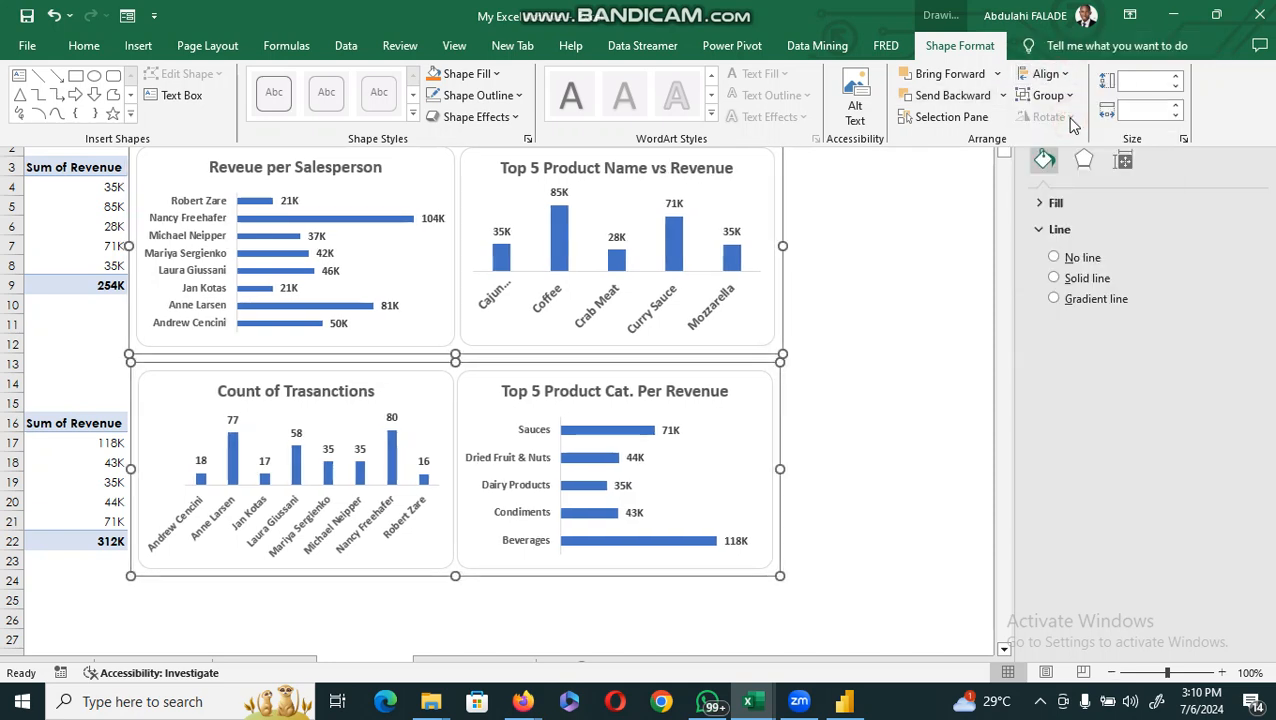
{"action": "left_click", "coordinate": [1055, 95]}
{"action": "left_click", "coordinate": [1062, 119]}
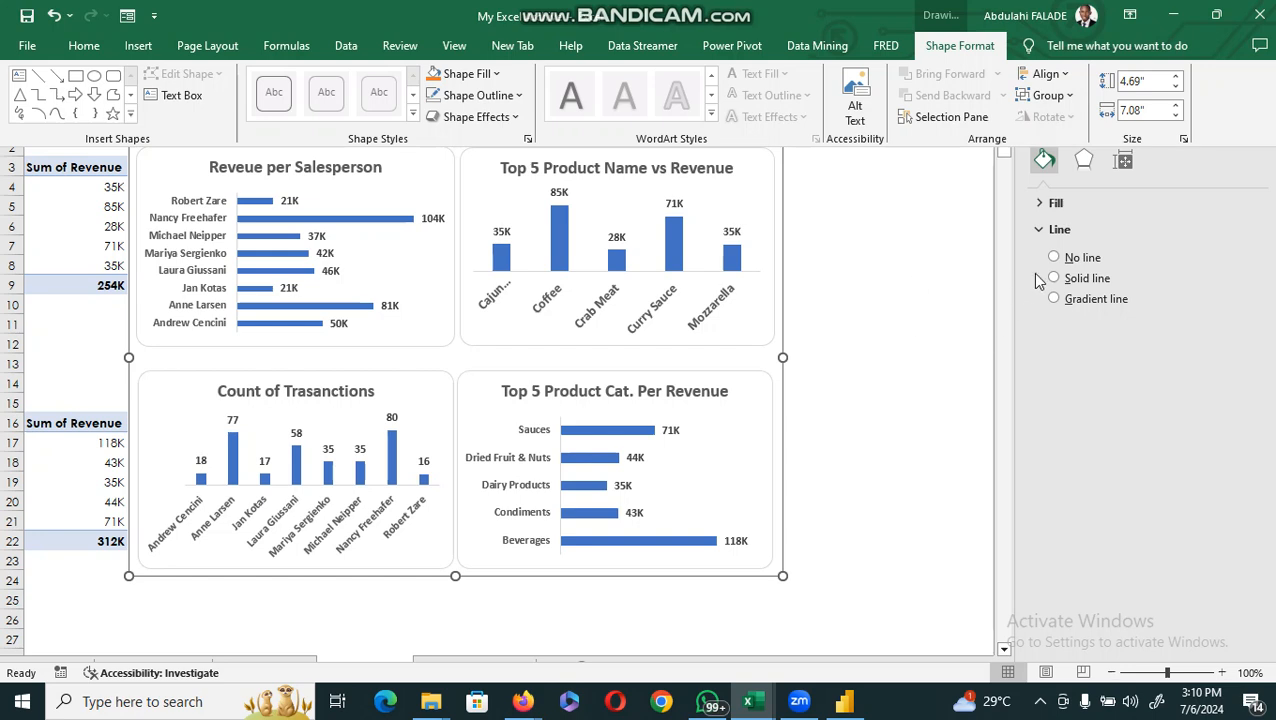
{"action": "left_click", "coordinate": [1005, 156]}
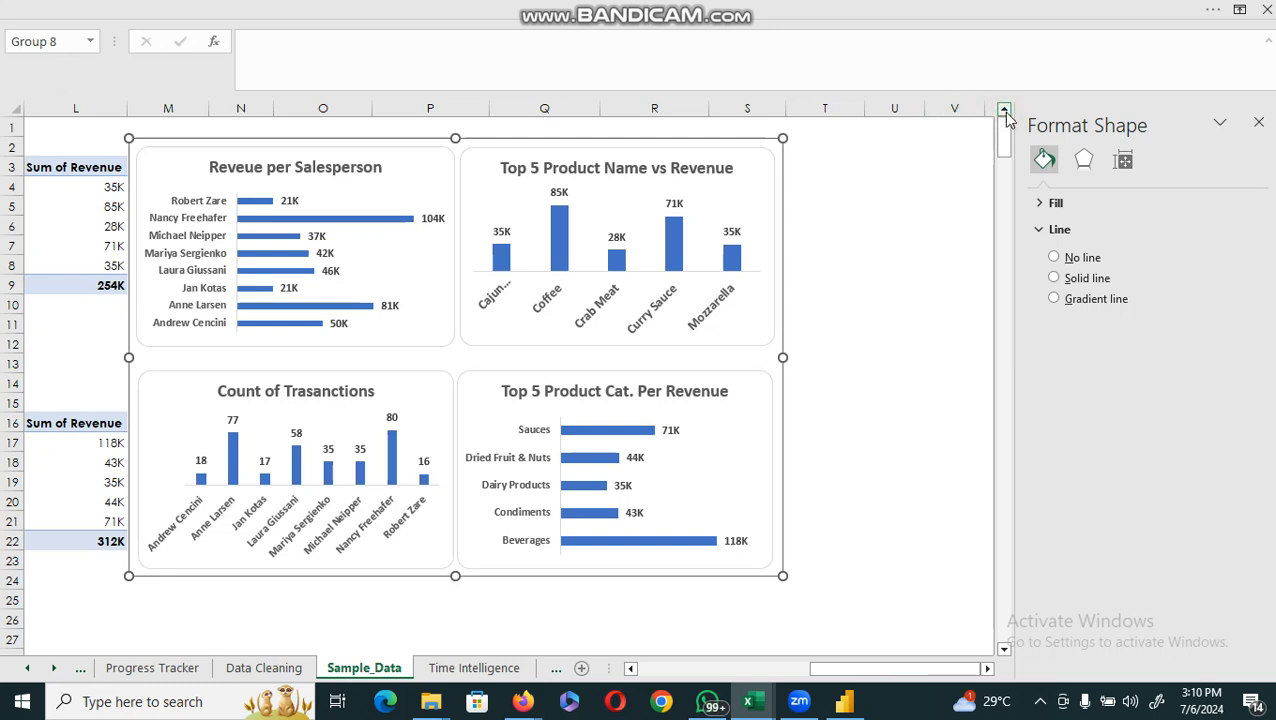
{"action": "left_click", "coordinate": [1015, 10]}
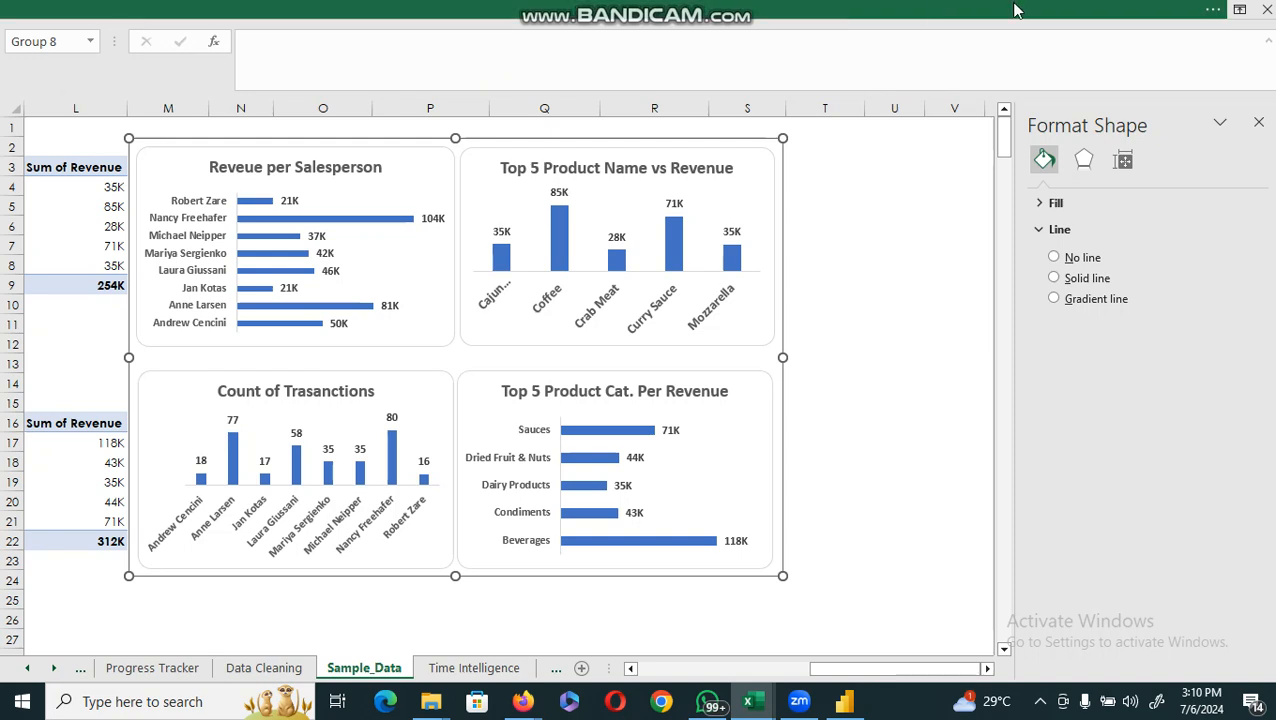
{"action": "left_click", "coordinate": [1212, 12]}
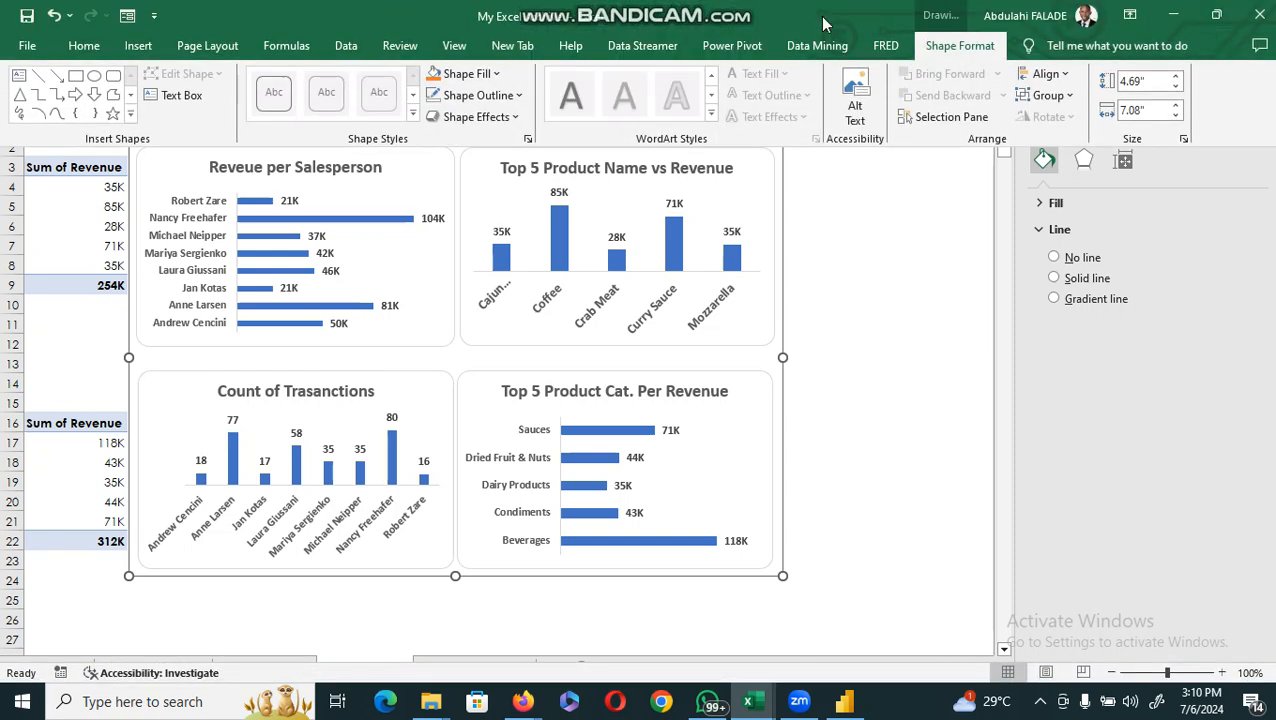
Draw a thin rounded rectangle banner across row 1 above the chart group and move the chart group down to make room
{"action": "left_click", "coordinate": [115, 83]}
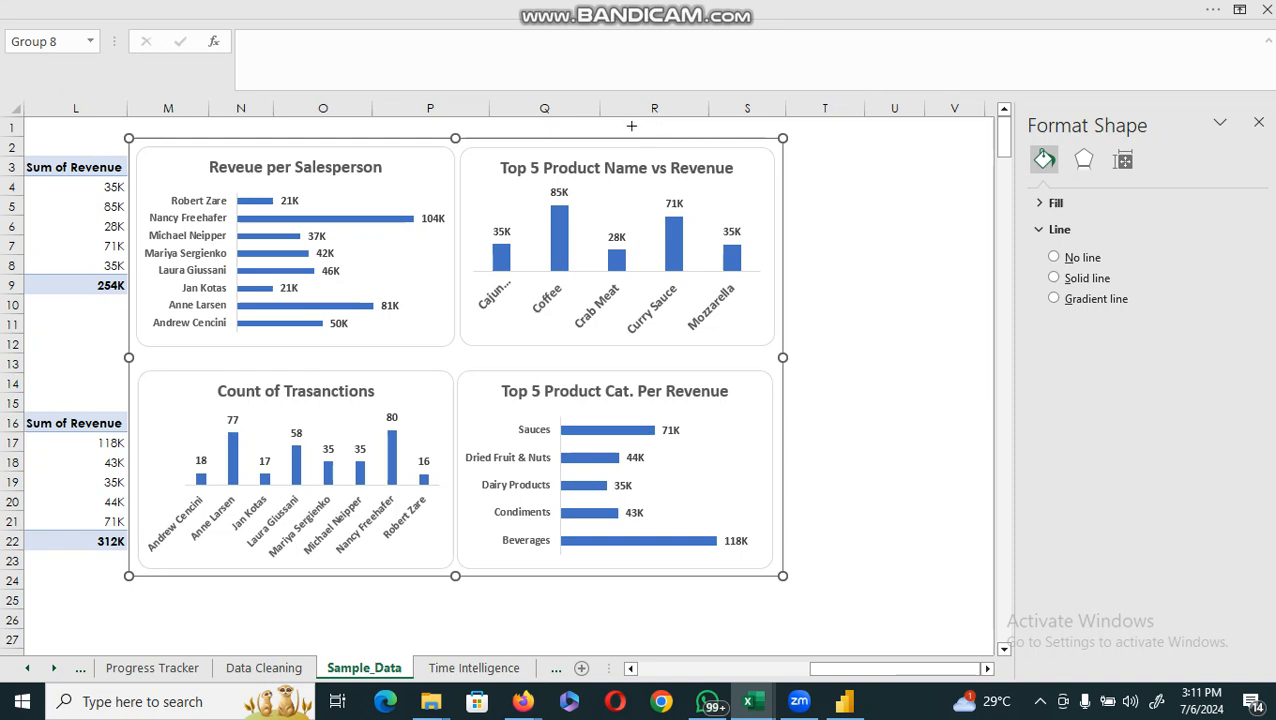
{"action": "mouse_move", "coordinate": [151, 120]}
{"action": "left_mouse_down"}
{"action": "mouse_move", "coordinate": [527, 136]}
{"action": "mouse_move", "coordinate": [706, 120]}
{"action": "mouse_move", "coordinate": [767, 134]}
{"action": "left_mouse_up"}
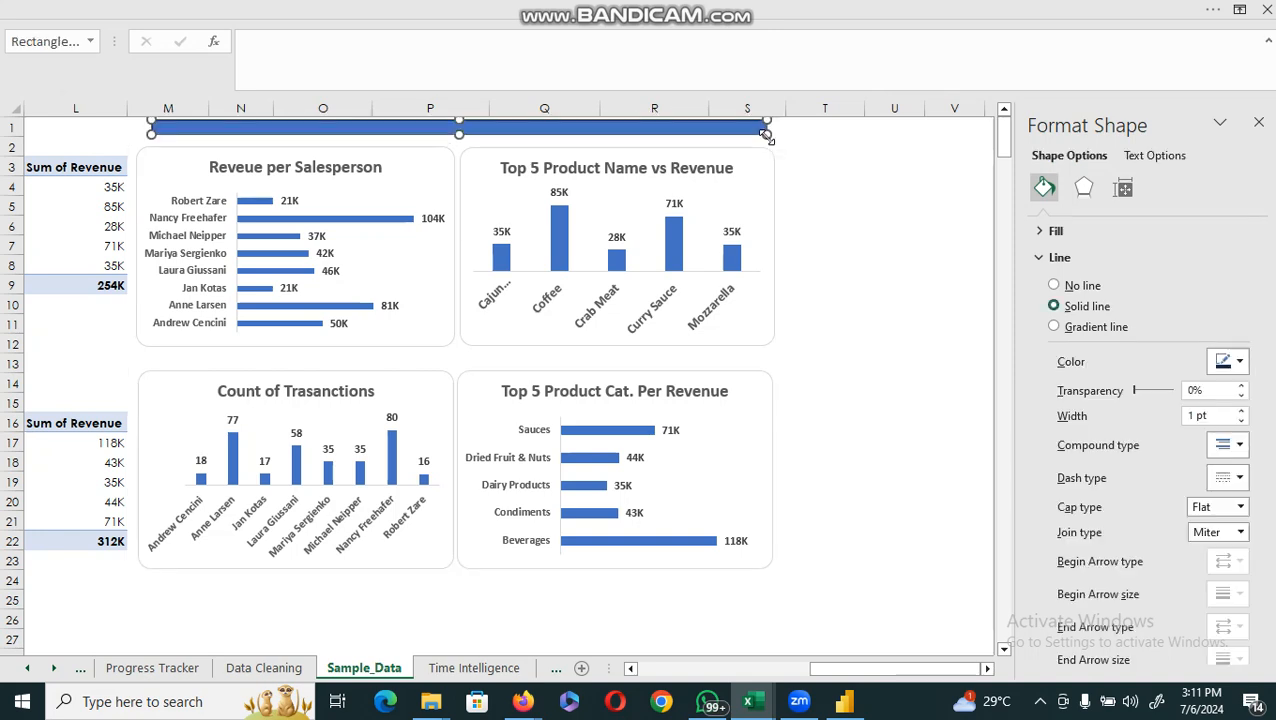
{"action": "left_click", "coordinate": [776, 166]}
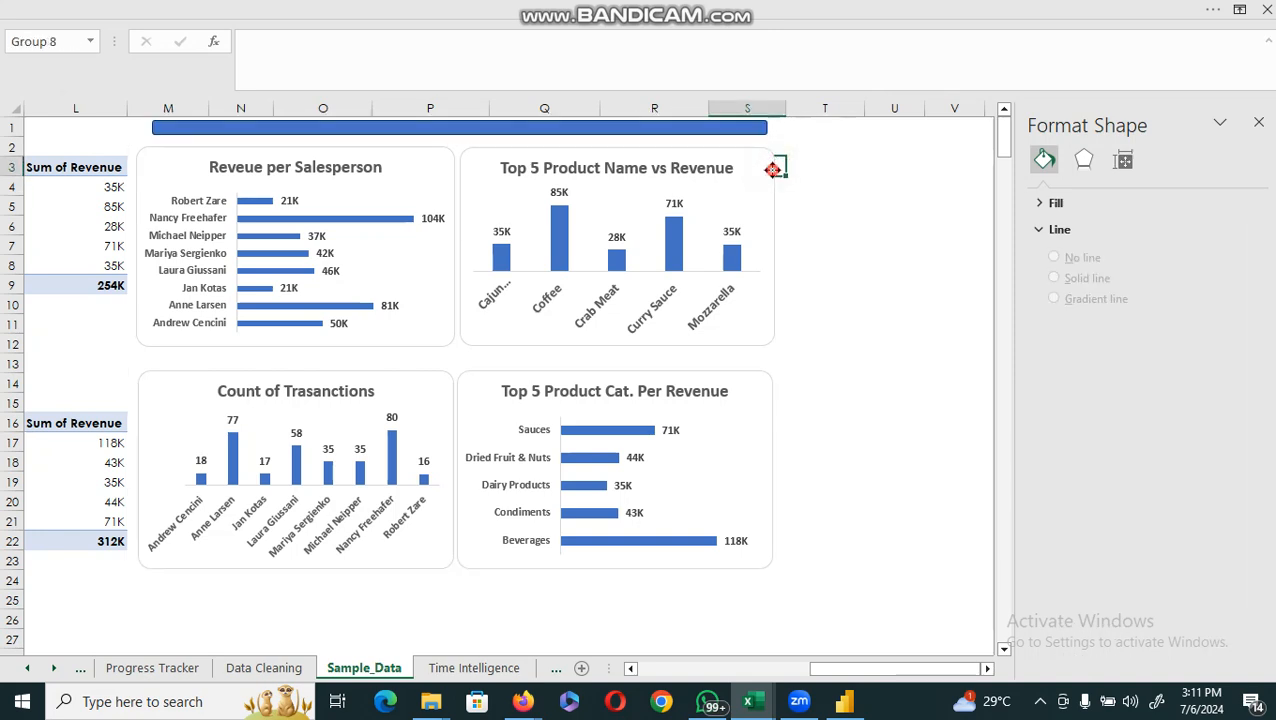
{"action": "left_click", "coordinate": [773, 170]}
{"action": "left_click_drag", "start_coordinate": [782, 156], "coordinate": [789, 188]}
Move the banner down to just above the charts, resize it to about 0.39" high and 7.12" wide, and fully round its ends
{"action": "left_click", "coordinate": [638, 133]}
{"action": "left_click_drag", "start_coordinate": [638, 133], "coordinate": [644, 154]}
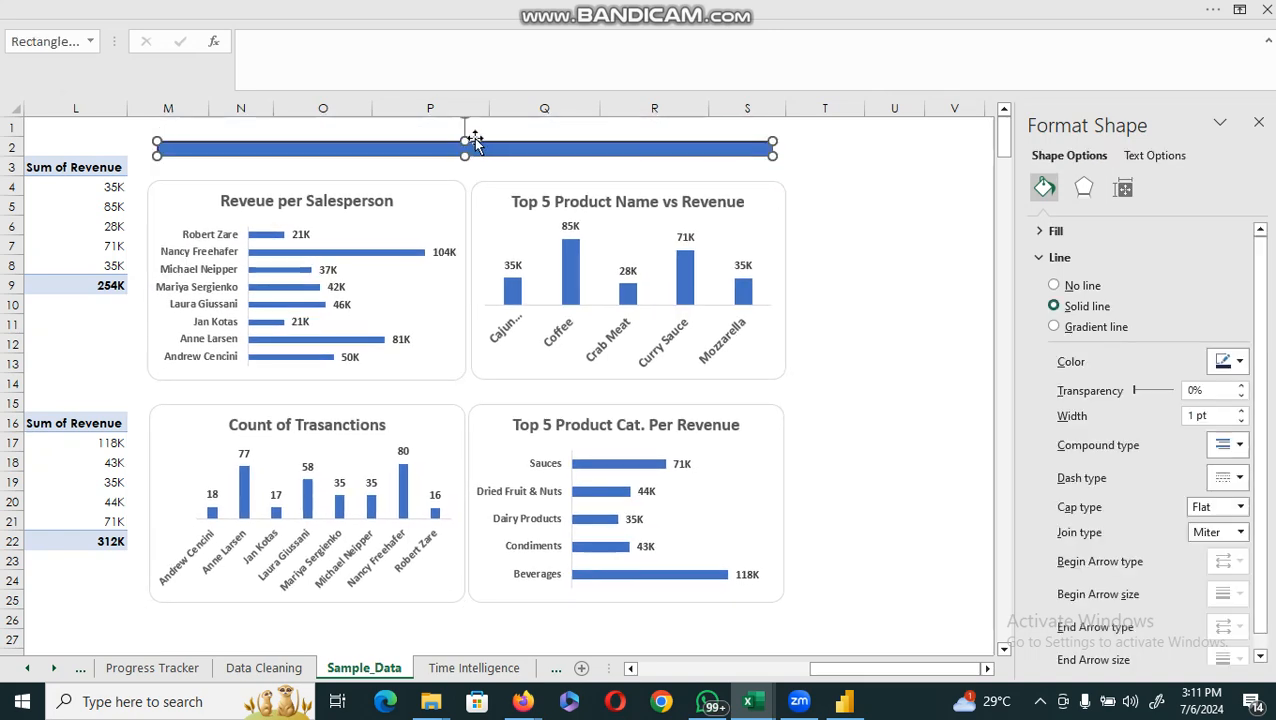
{"action": "left_click_drag", "start_coordinate": [465, 138], "coordinate": [463, 171]}
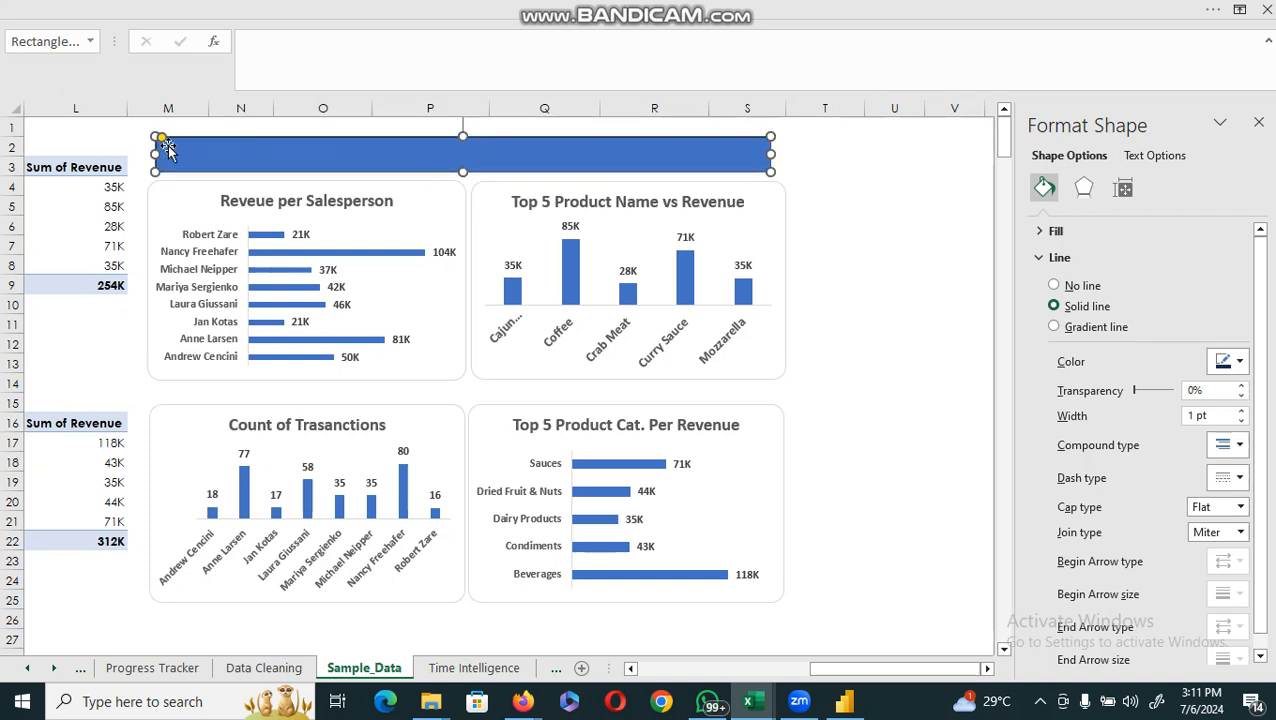
{"action": "left_click_drag", "start_coordinate": [163, 138], "coordinate": [195, 142]}
{"action": "left_click_drag", "start_coordinate": [336, 150], "coordinate": [327, 155]}
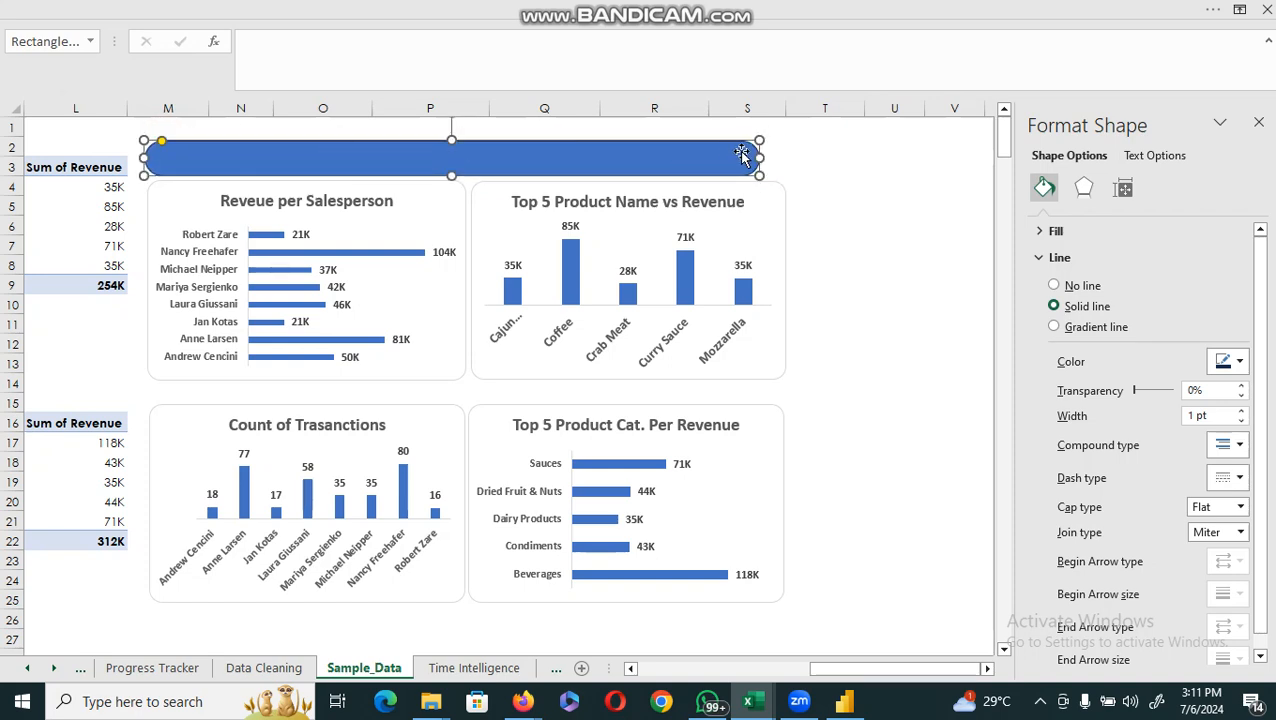
{"action": "left_click_drag", "start_coordinate": [763, 158], "coordinate": [787, 158]}
Add the title "SALES ANALYSIS DASHBOARD" to the banner, centered horizontally in bold 16-point text
{"action": "type", "text": "SALES ANALYSIS DASHBOARD"}
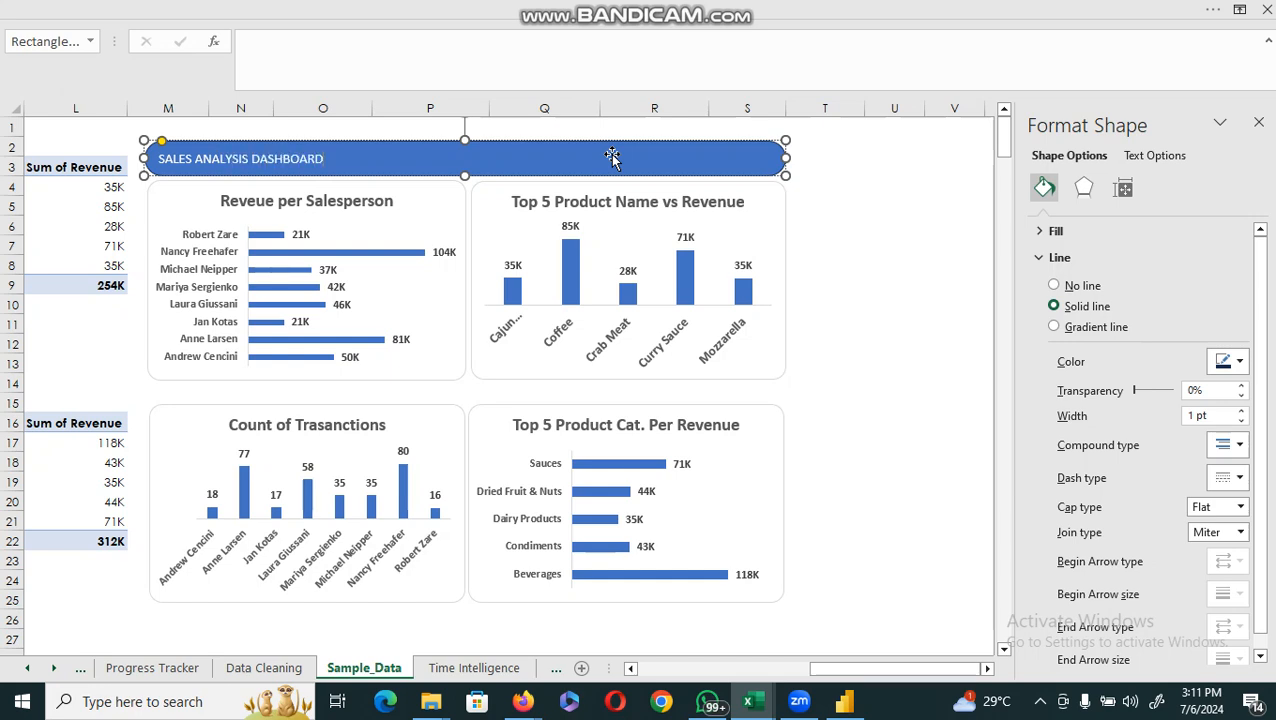
{"action": "key", "text": "ctrl+e"}
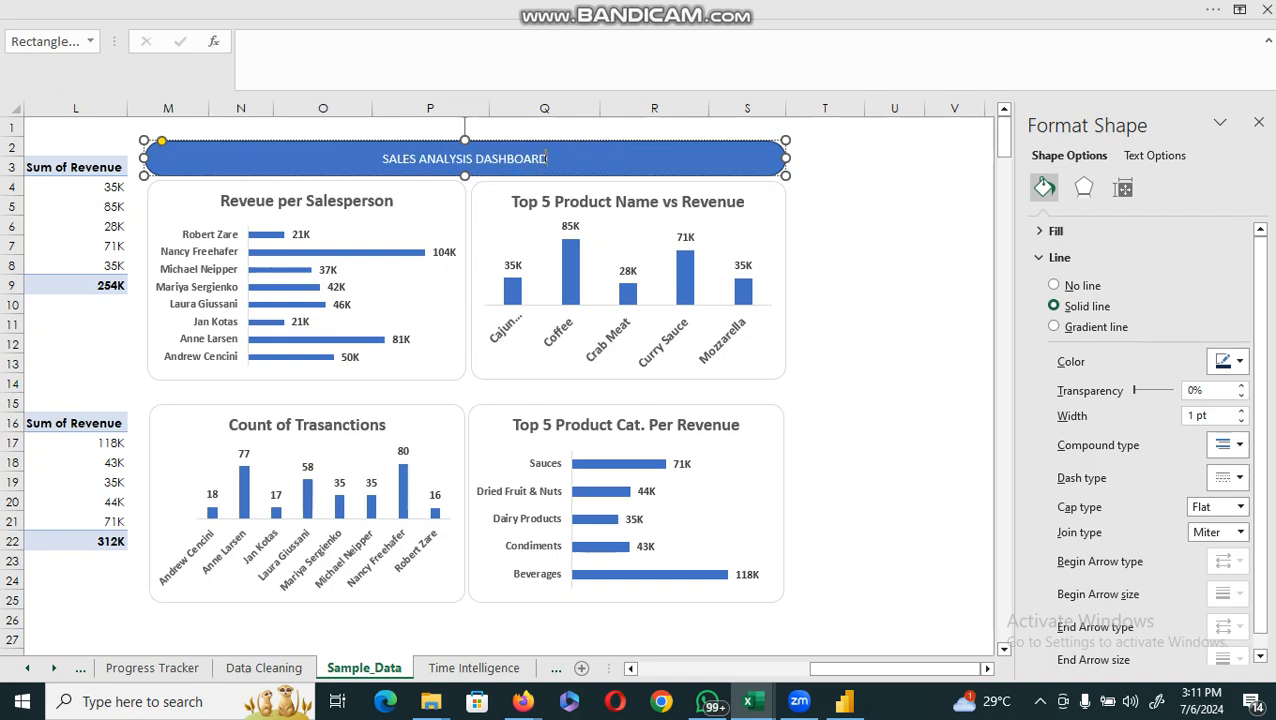
{"action": "left_click_drag", "start_coordinate": [545, 158], "coordinate": [385, 160]}
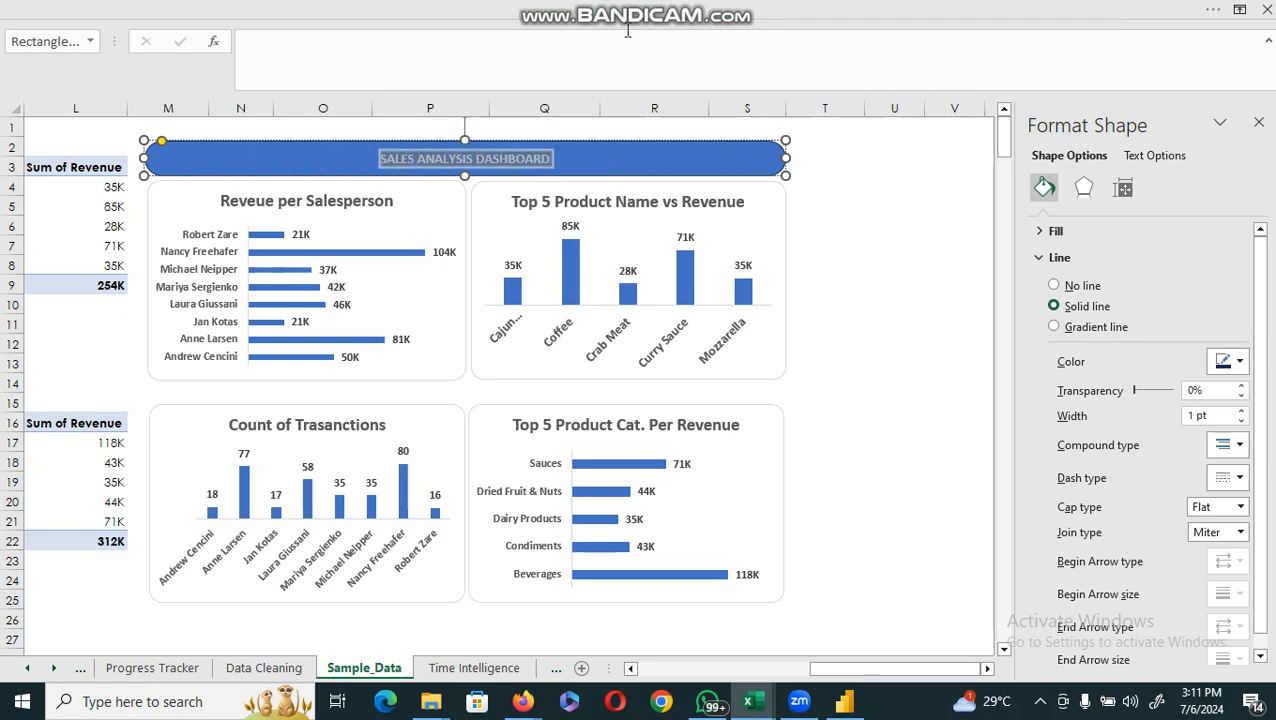
{"action": "left_click", "coordinate": [1212, 8]}
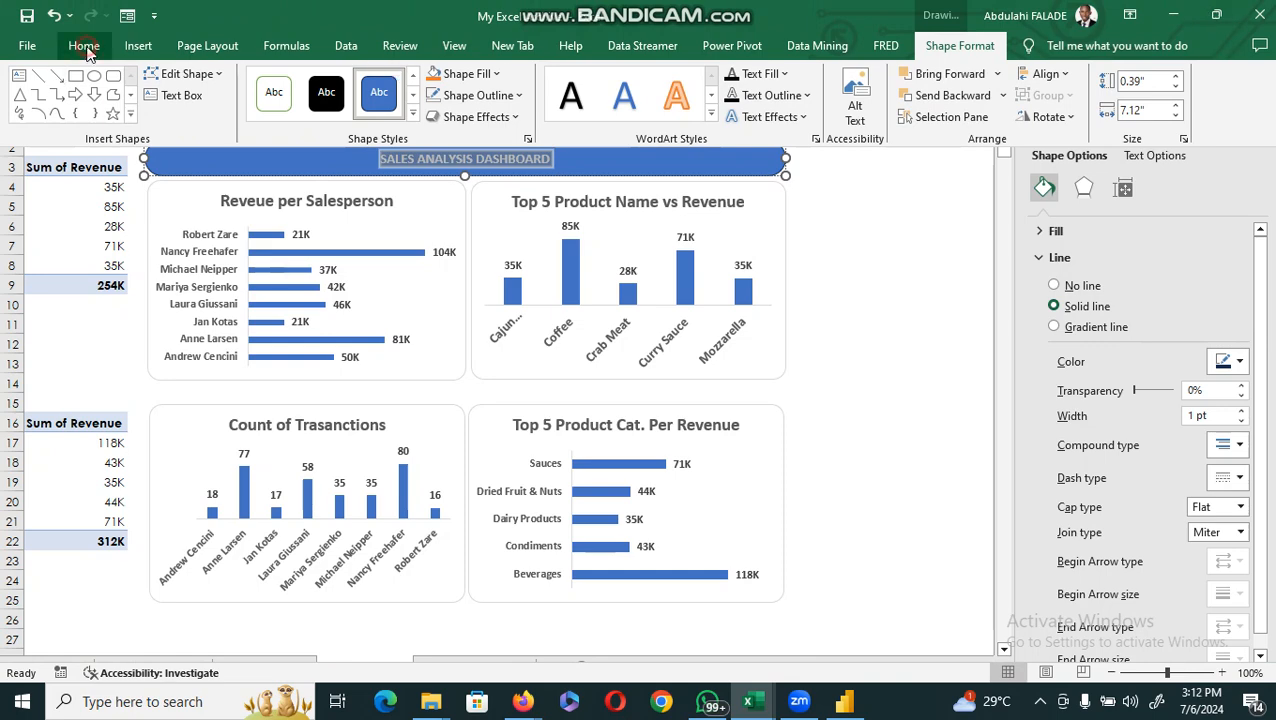
{"action": "left_click", "coordinate": [85, 50]}
{"action": "left_click", "coordinate": [277, 79]}
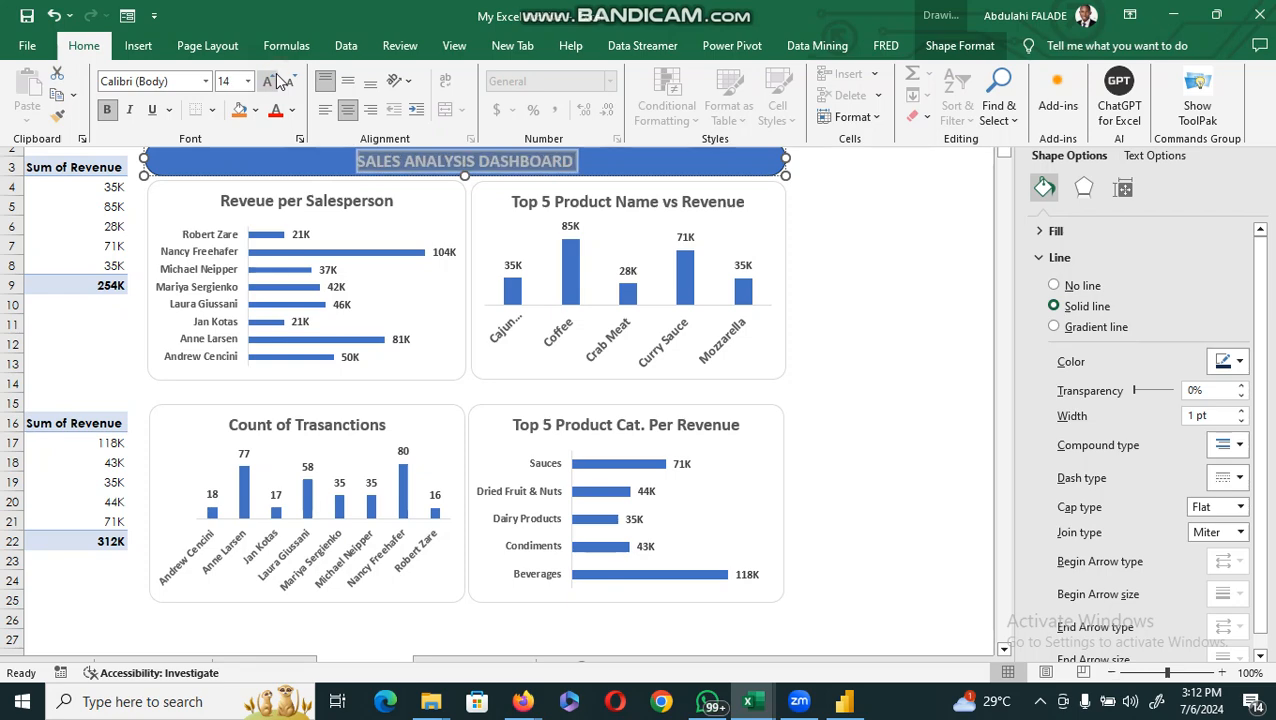
{"action": "left_click", "coordinate": [277, 79]}
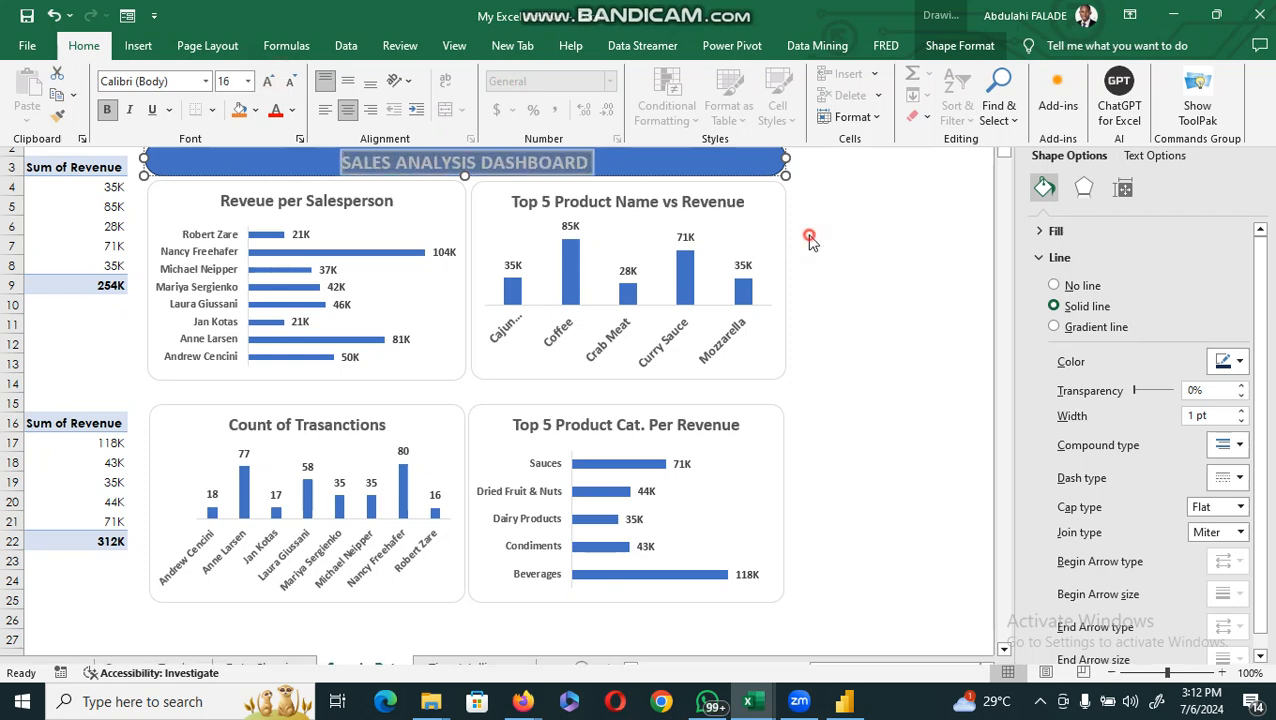
Select the title banner together with the chart group below it
{"action": "left_click", "coordinate": [831, 175]}
{"action": "left_click", "coordinate": [783, 167]}
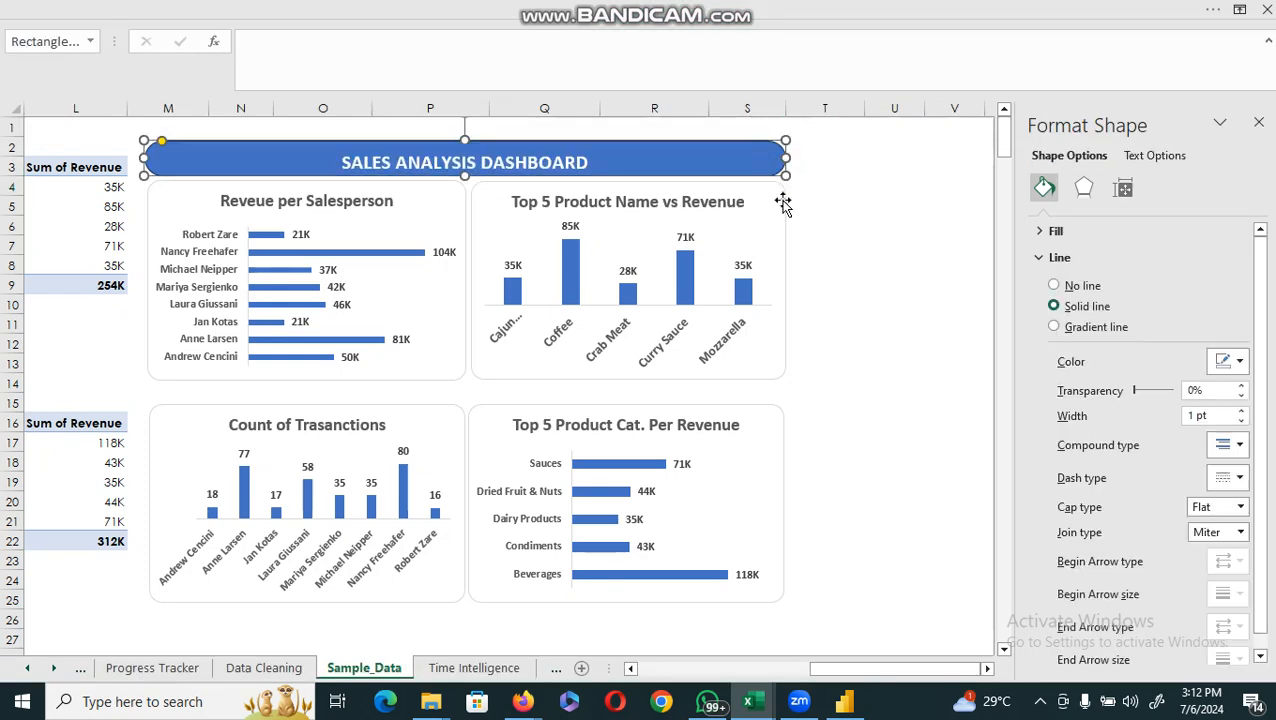
{"action": "left_click", "coordinate": [783, 203], "text": "ctrl"}
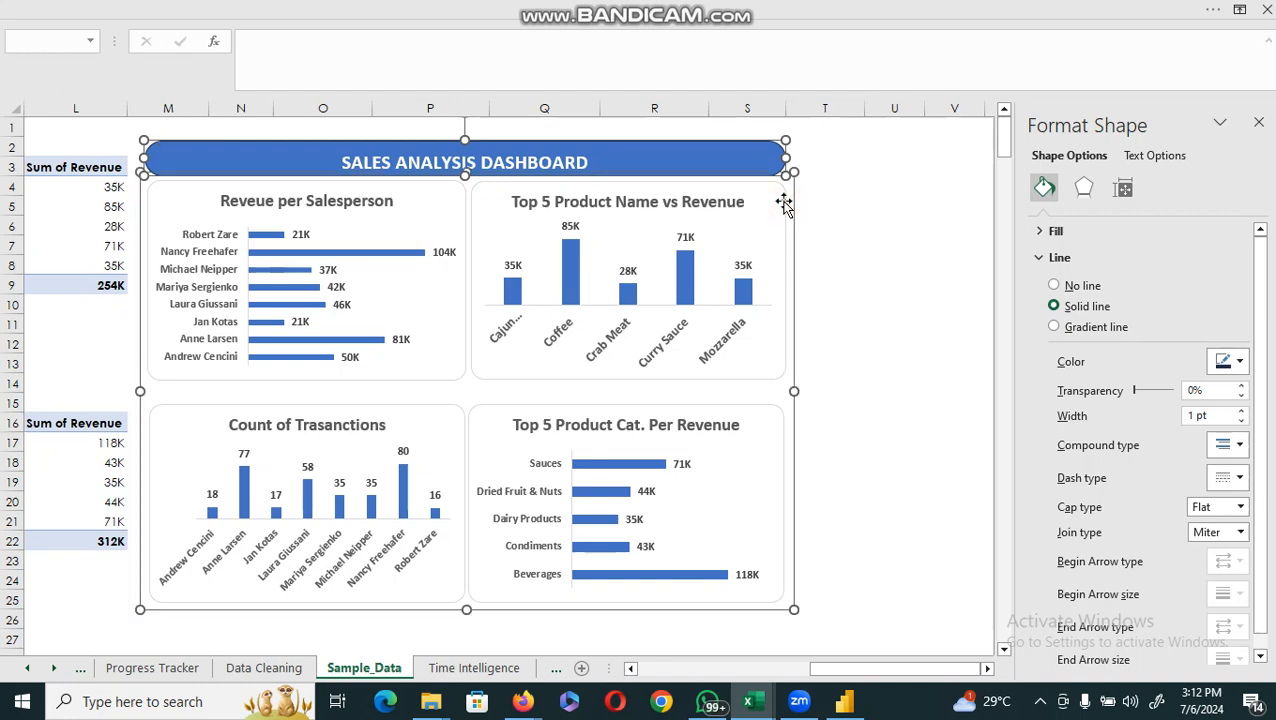